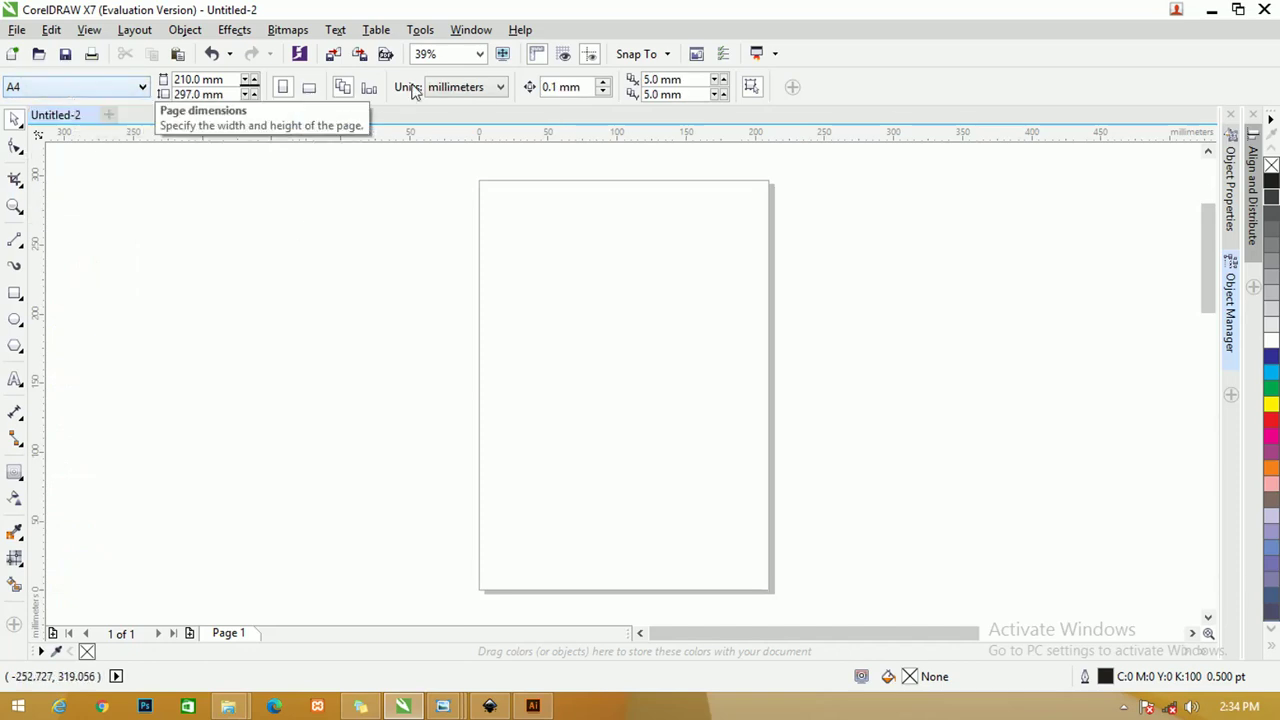
Step: Set the document units to centimeters and create a rectangle matching the A4 page size
left_click(459, 89)
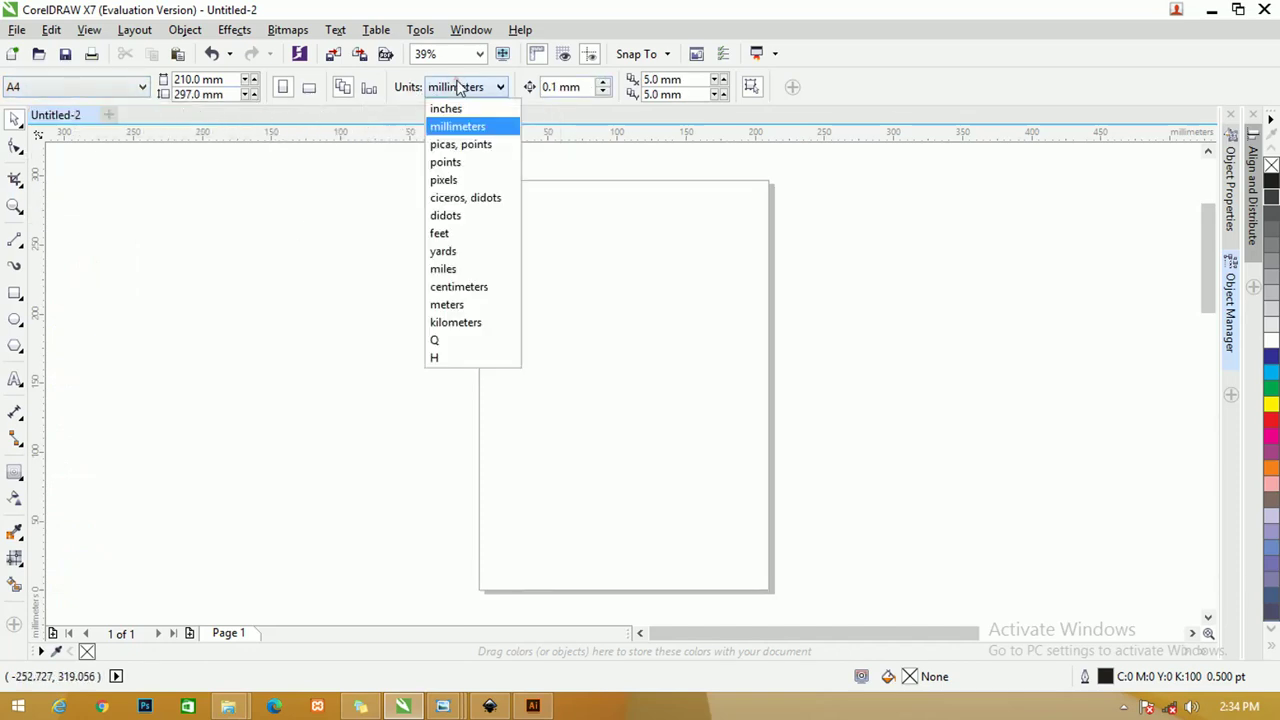
left_click(459, 287)
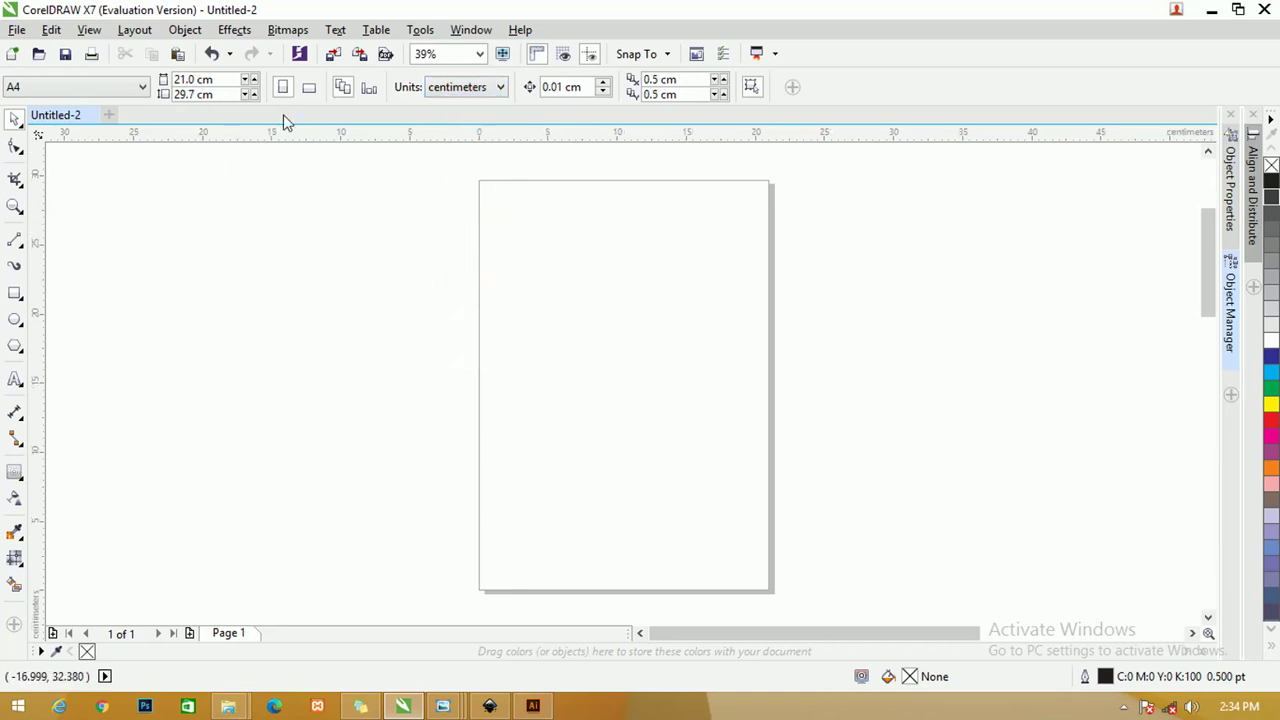
double_click(14, 294)
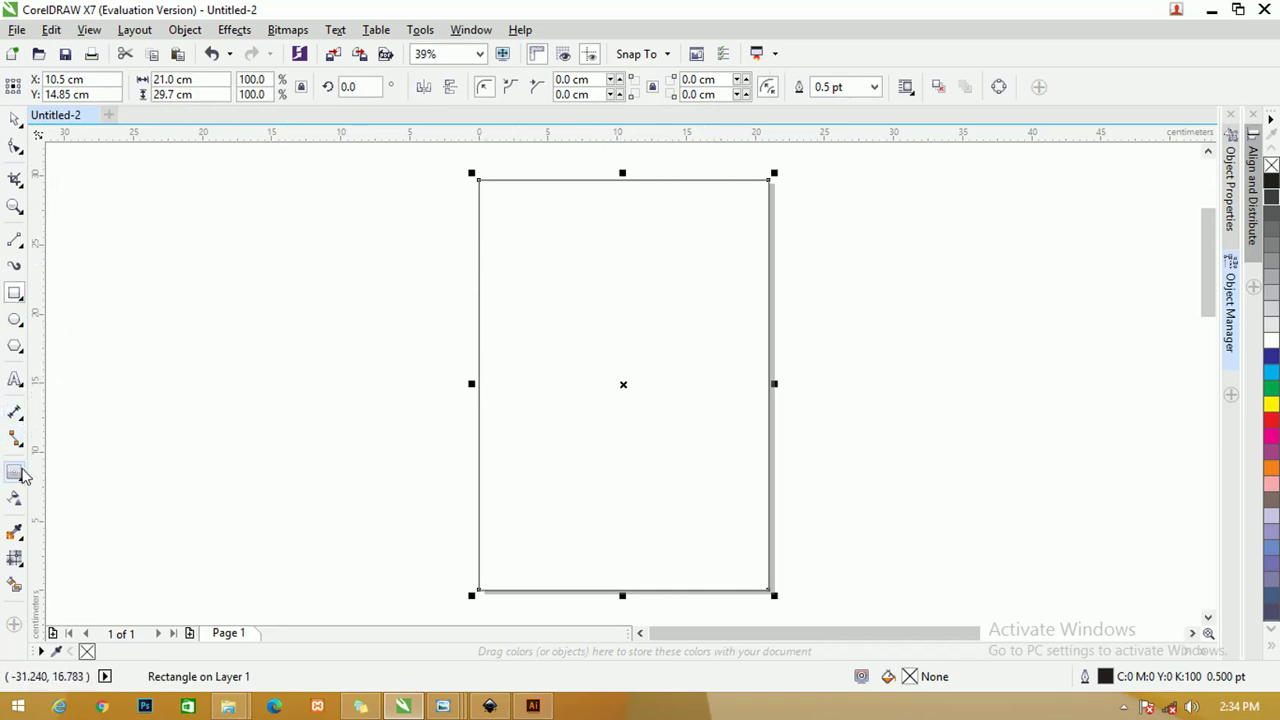
Step: Apply a two-step inside contour to the page-sized rectangle with an offset of about 0.254 cm
left_click(20, 473)
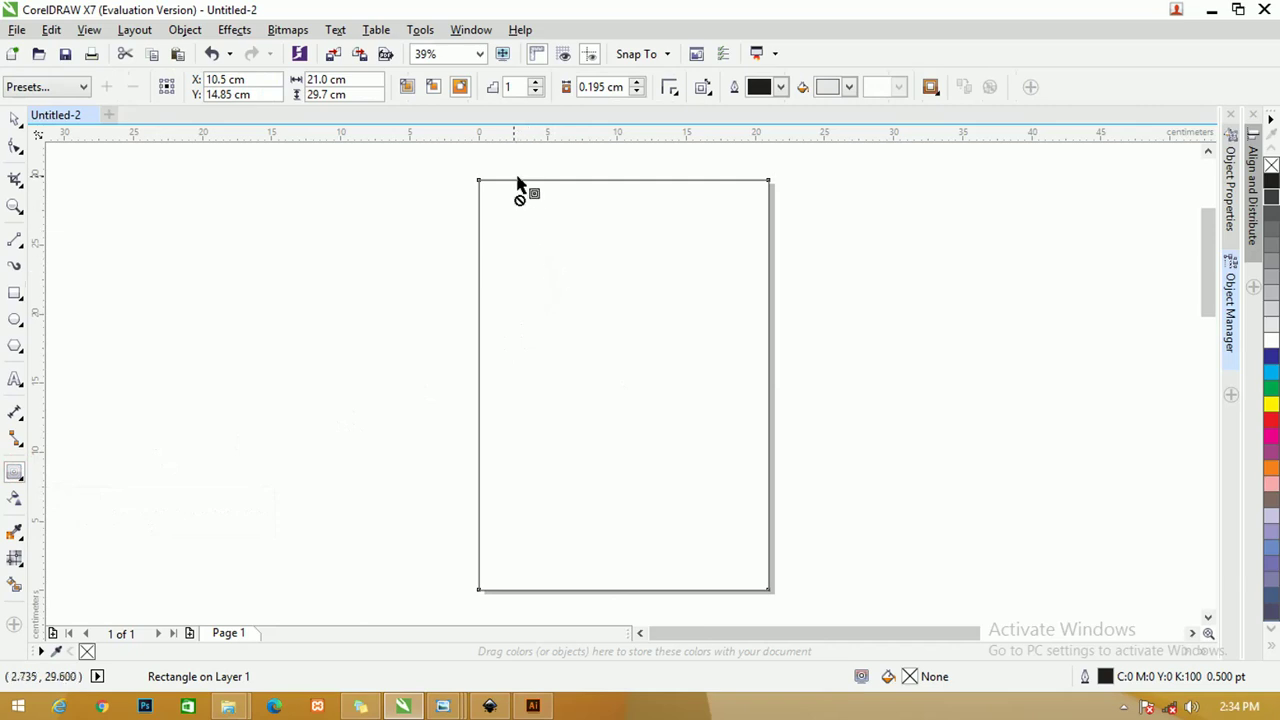
left_click_drag(514, 189, 514, 195)
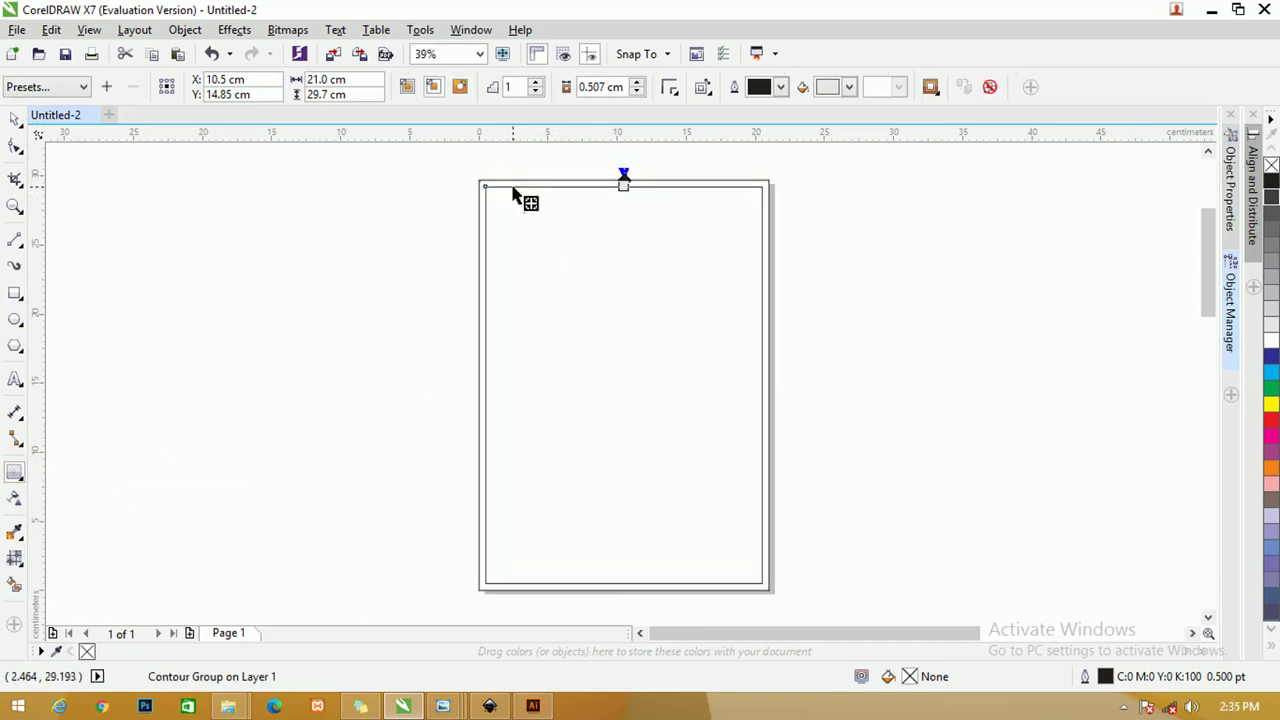
left_click(535, 84)
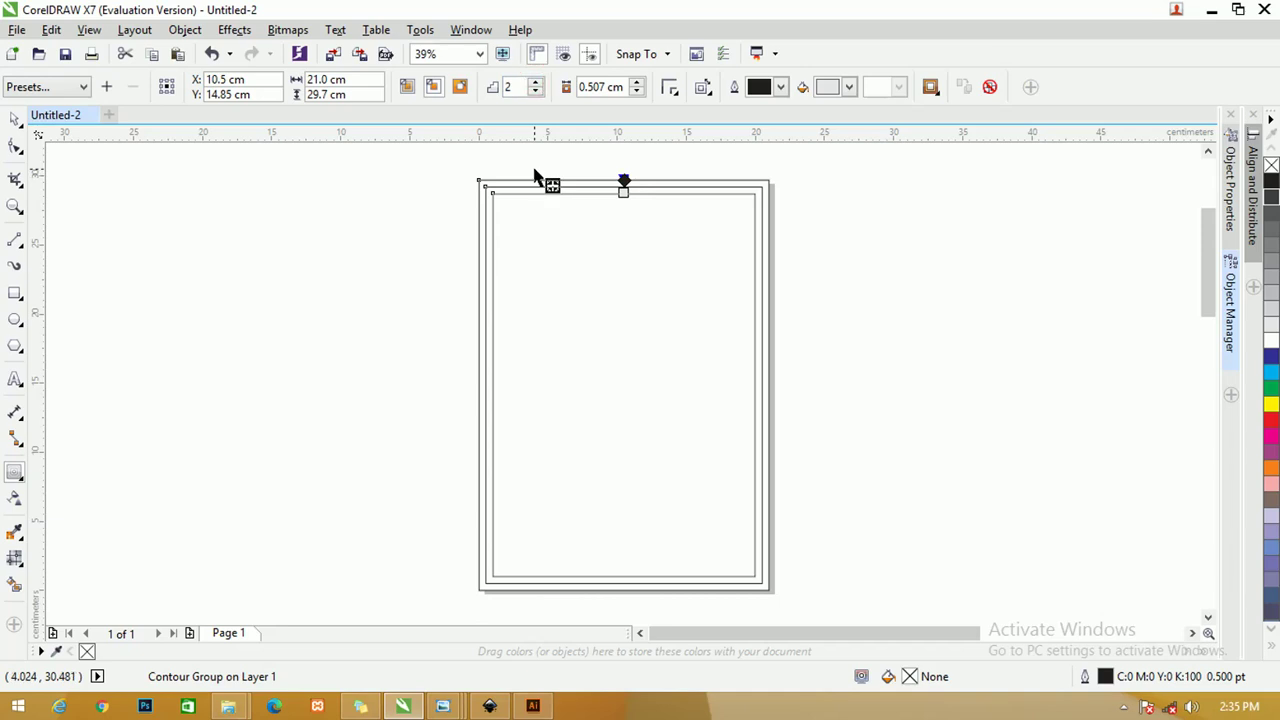
scroll(566, 177, "up", 2)
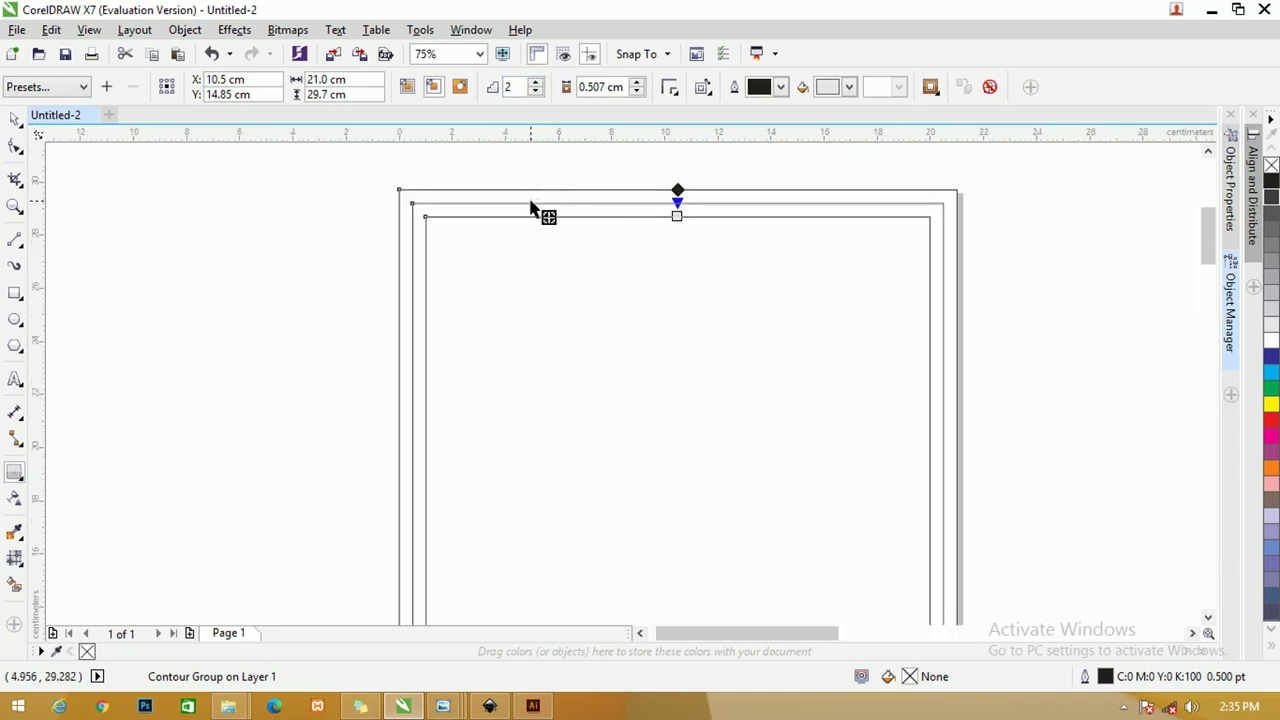
left_click_drag(677, 216, 677, 210)
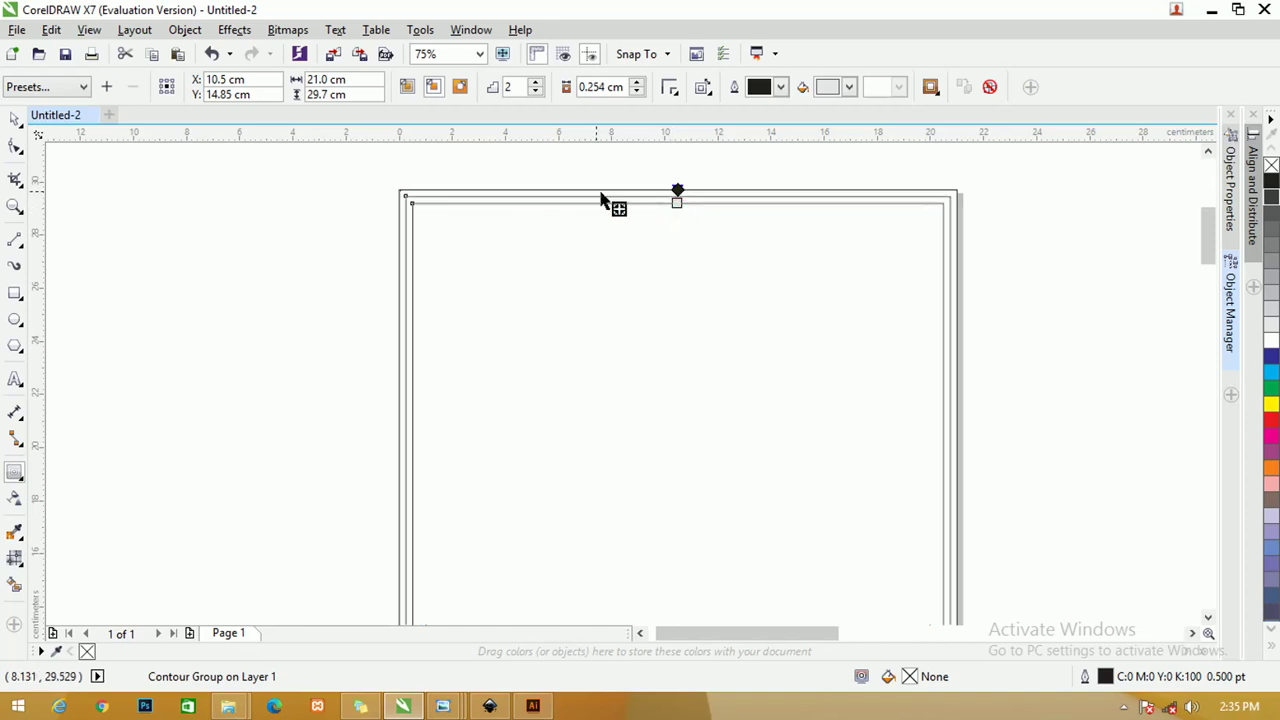
Step: Break the contour group apart and ungroup all of its resulting objects into separate rectangles
right_click(563, 212)
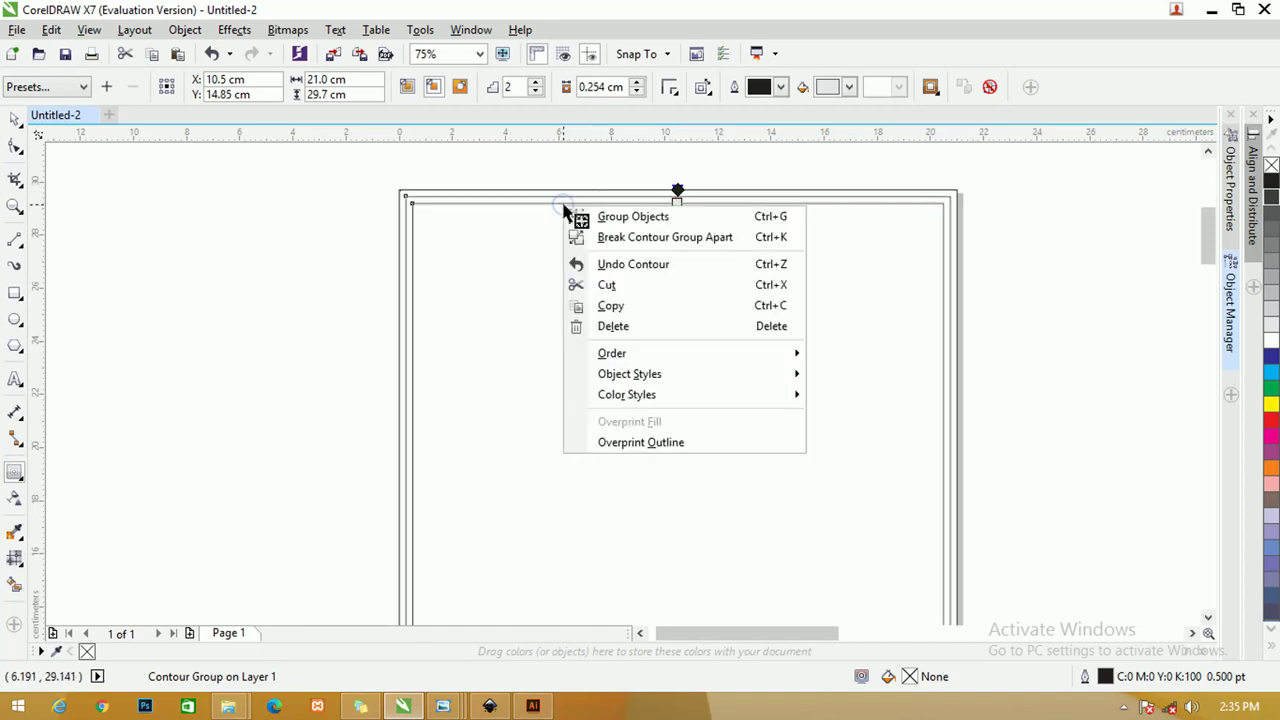
left_click(603, 240)
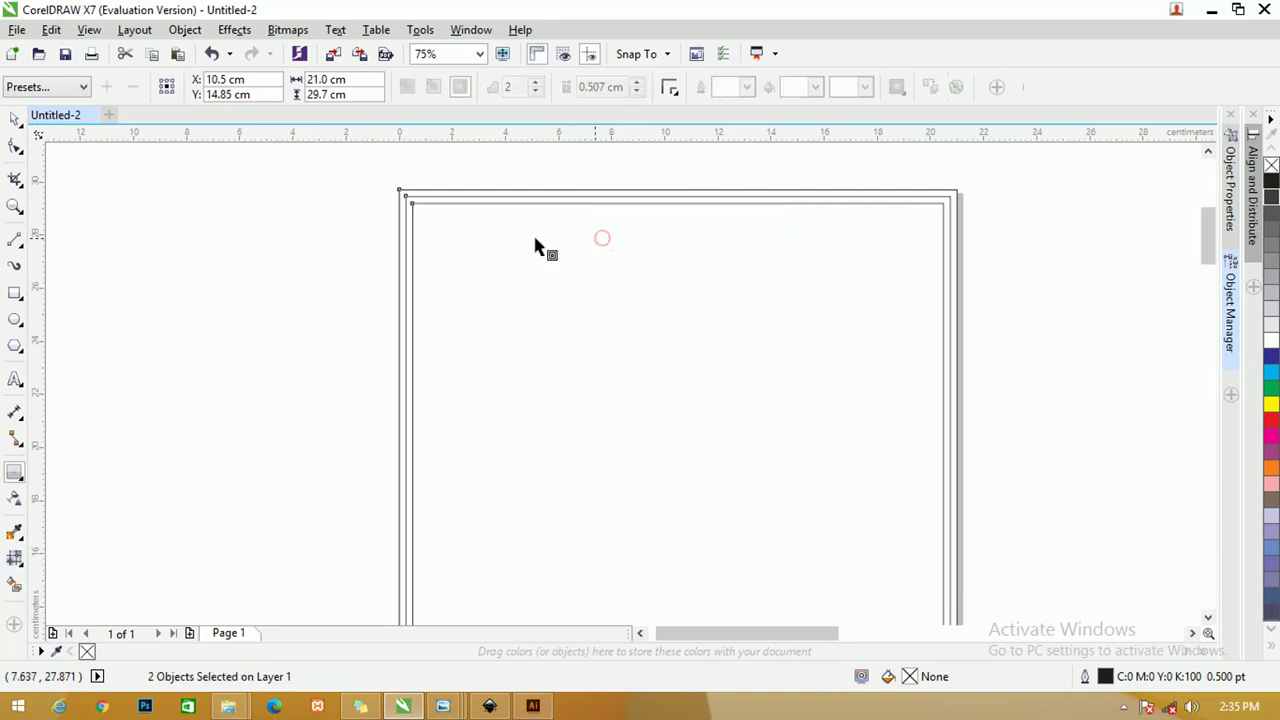
left_click(15, 117)
left_click(65, 149)
left_click(445, 203)
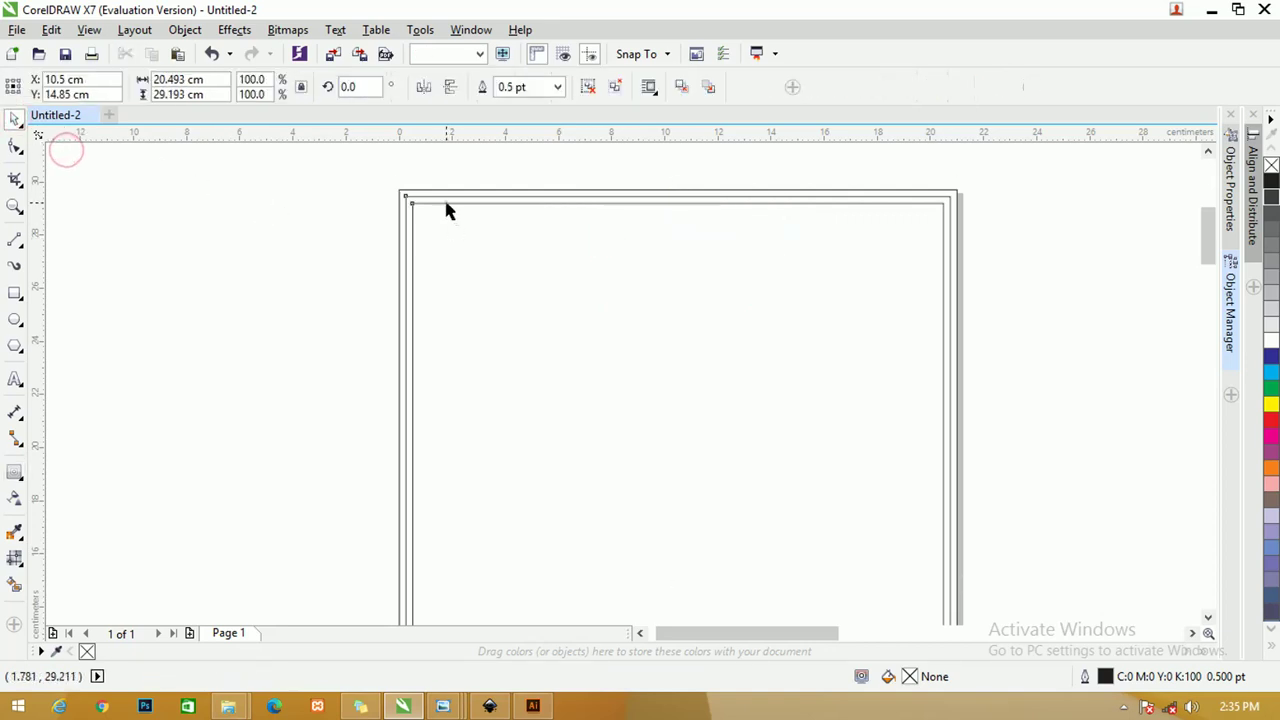
right_click(446, 203)
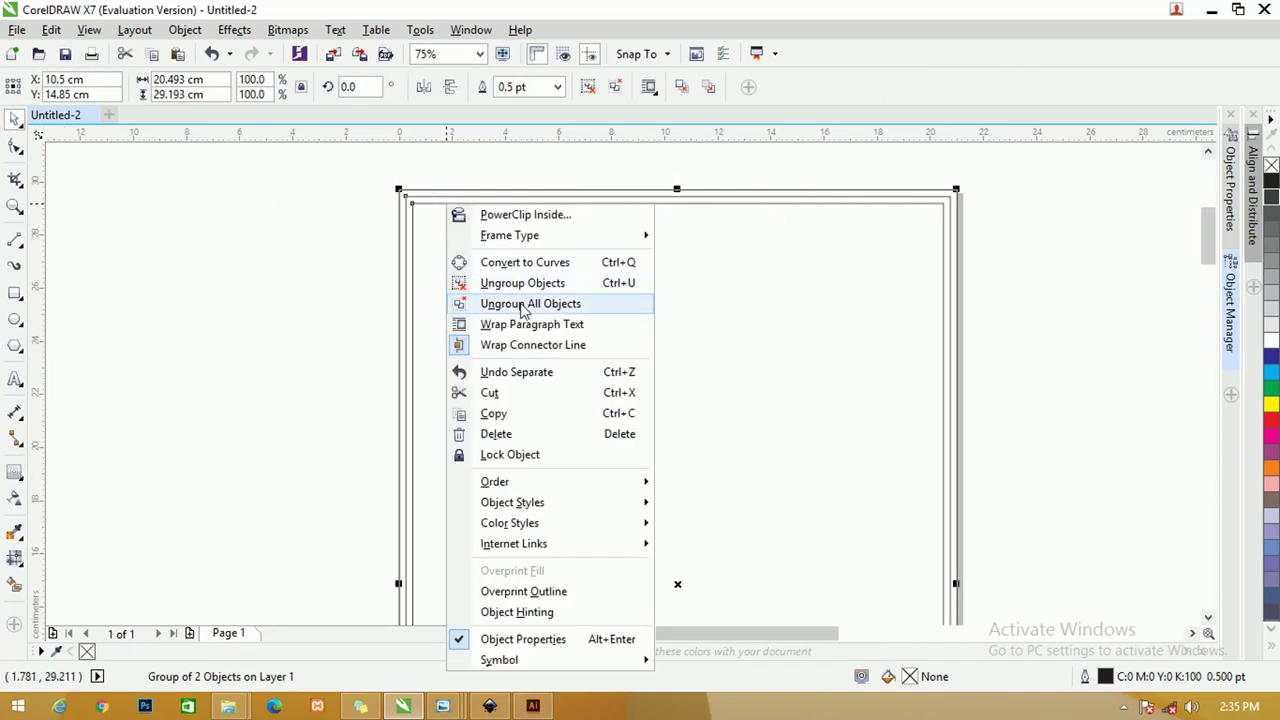
left_click(520, 303)
left_click(336, 238)
left_click(422, 201)
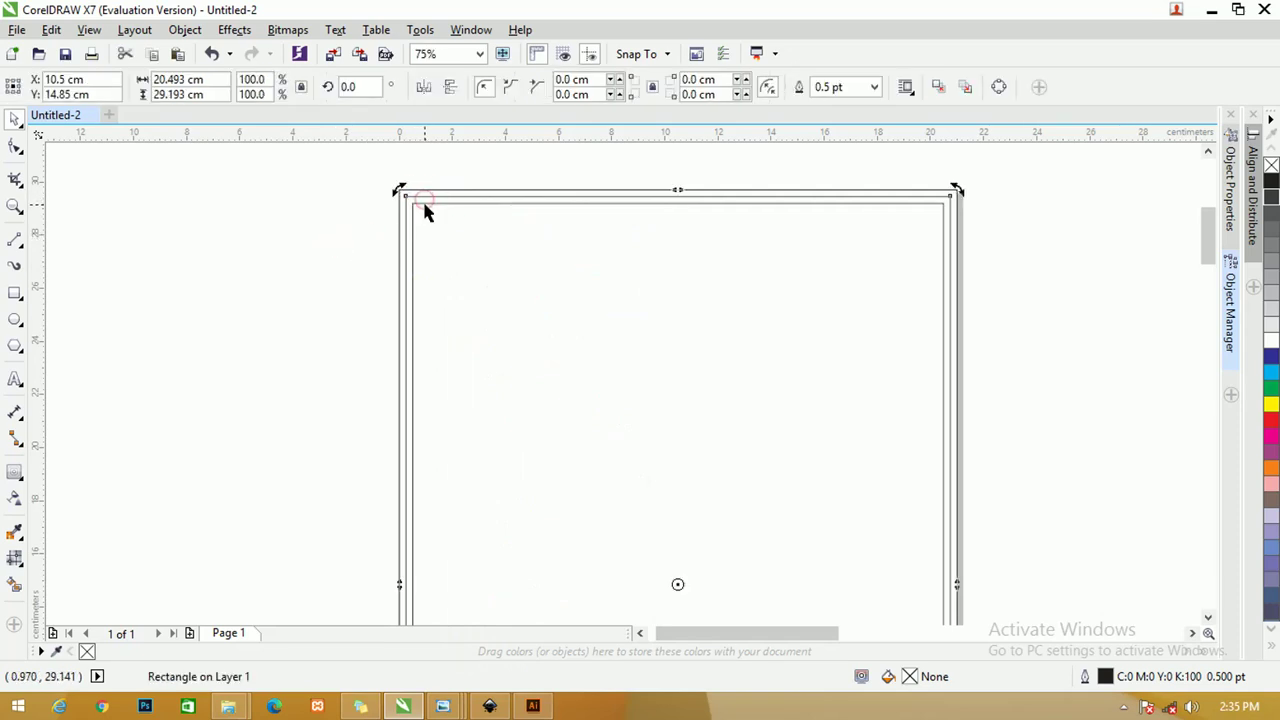
left_click(422, 201)
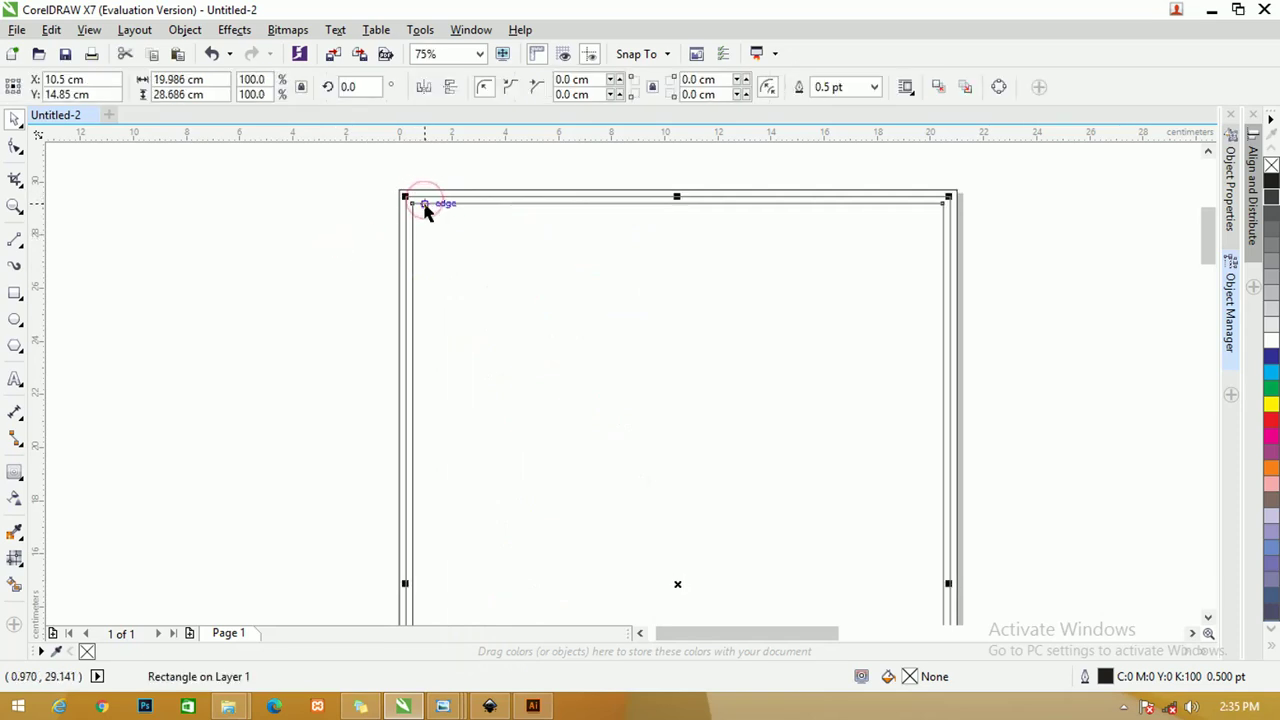
left_click(16, 475)
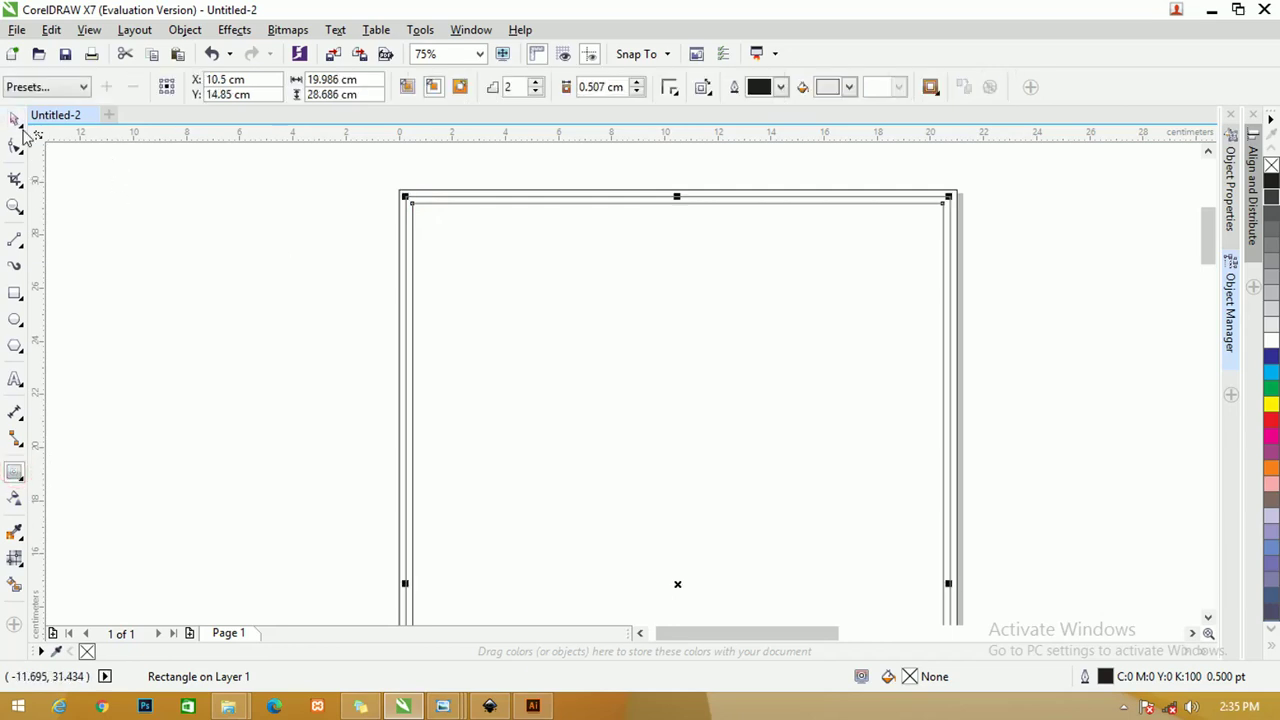
left_click(123, 180)
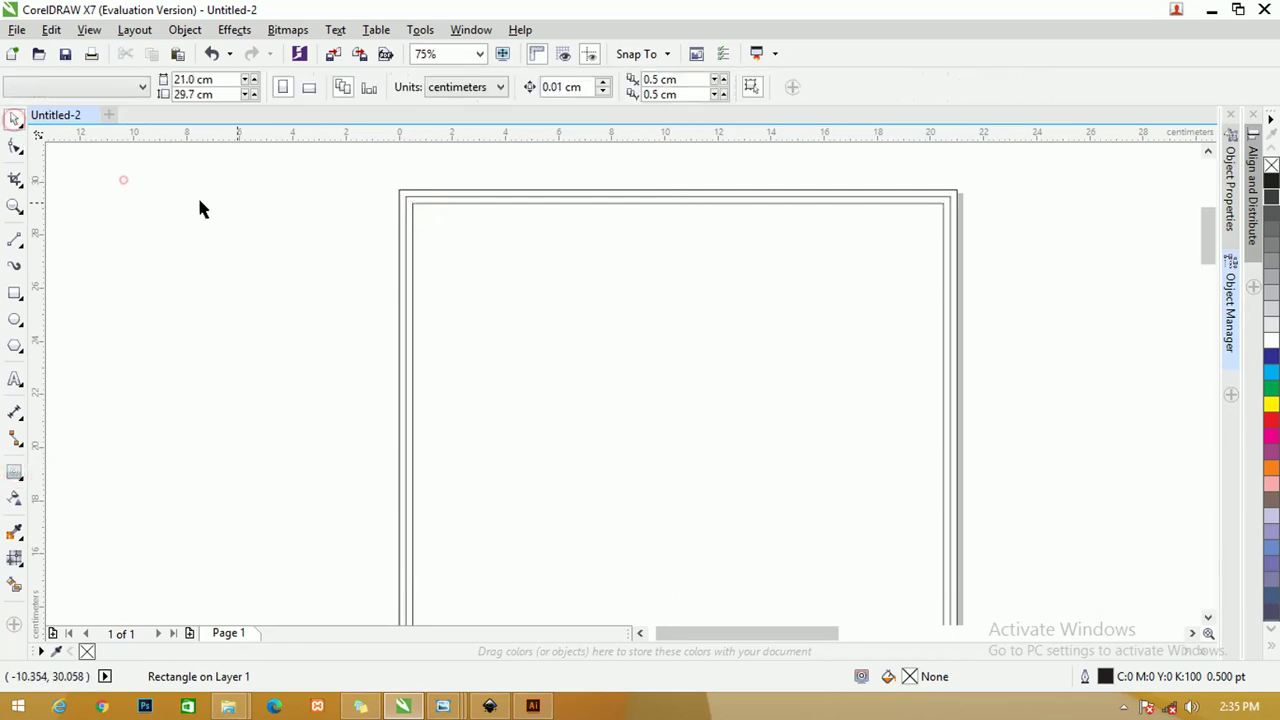
Step: Fill the outermost rectangle with white and the middle rectangle with 10% black
left_click(398, 192)
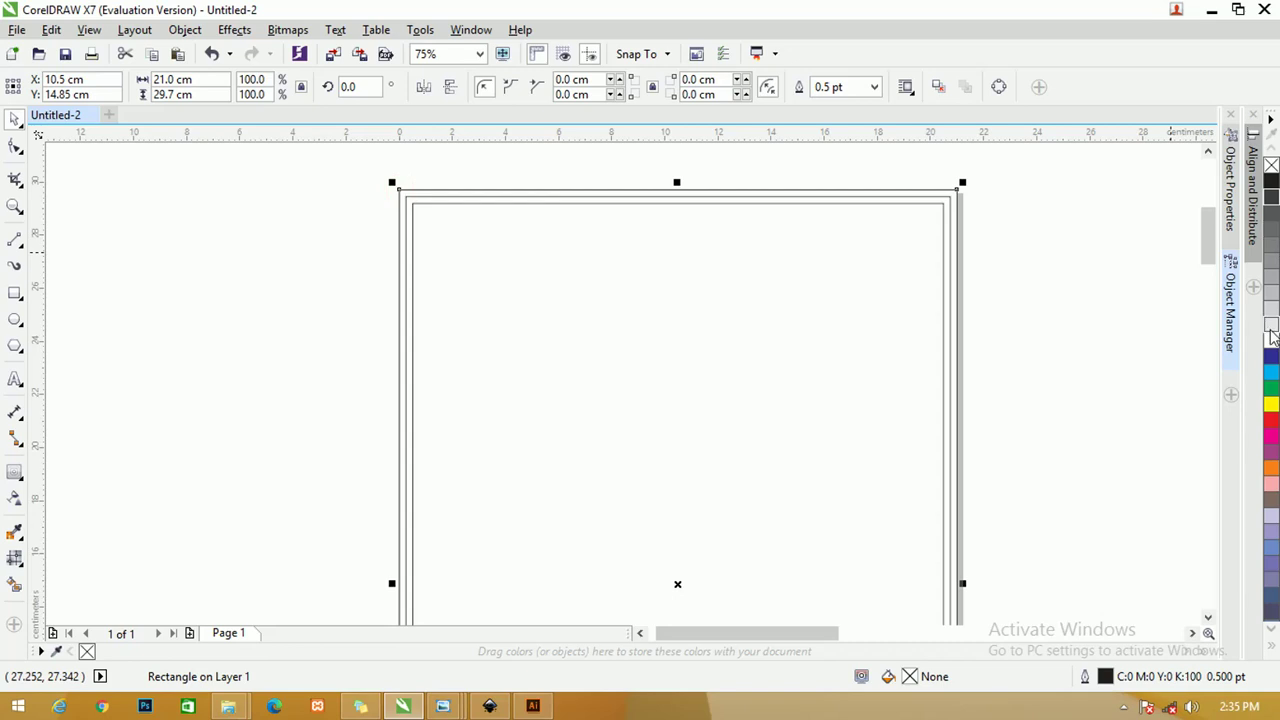
left_click(1017, 203)
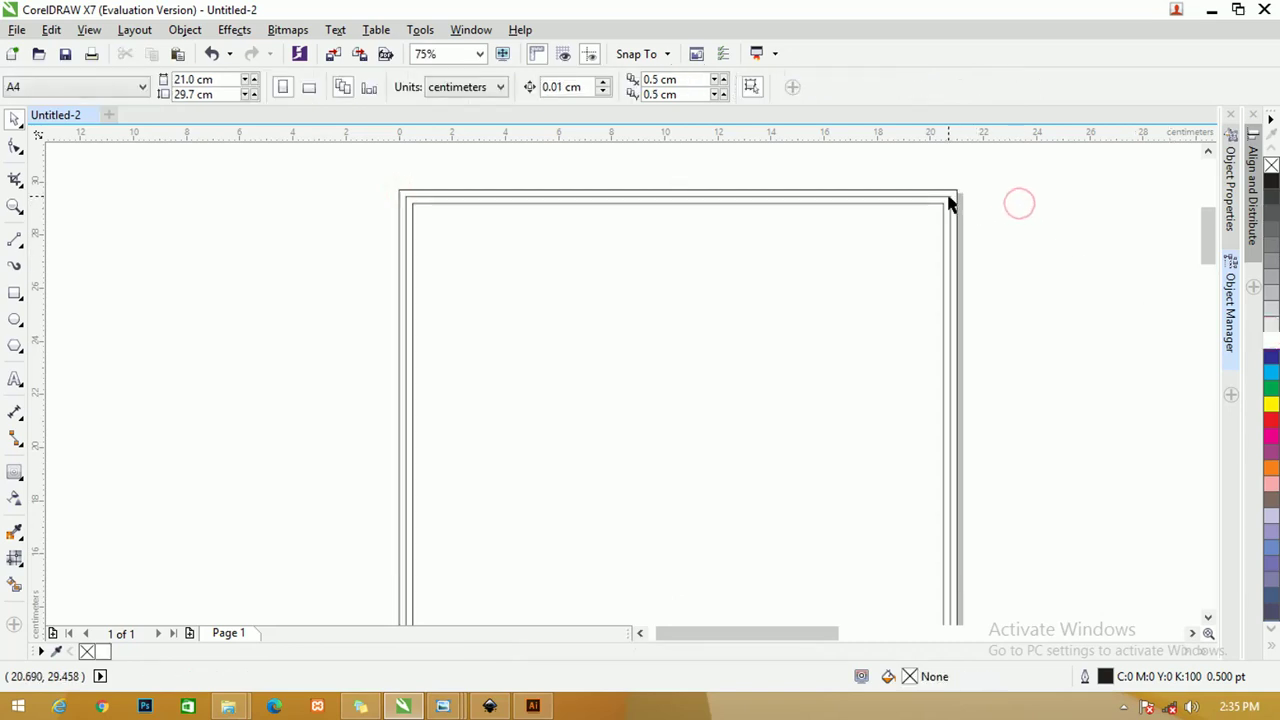
left_click(951, 199)
left_click(1272, 312)
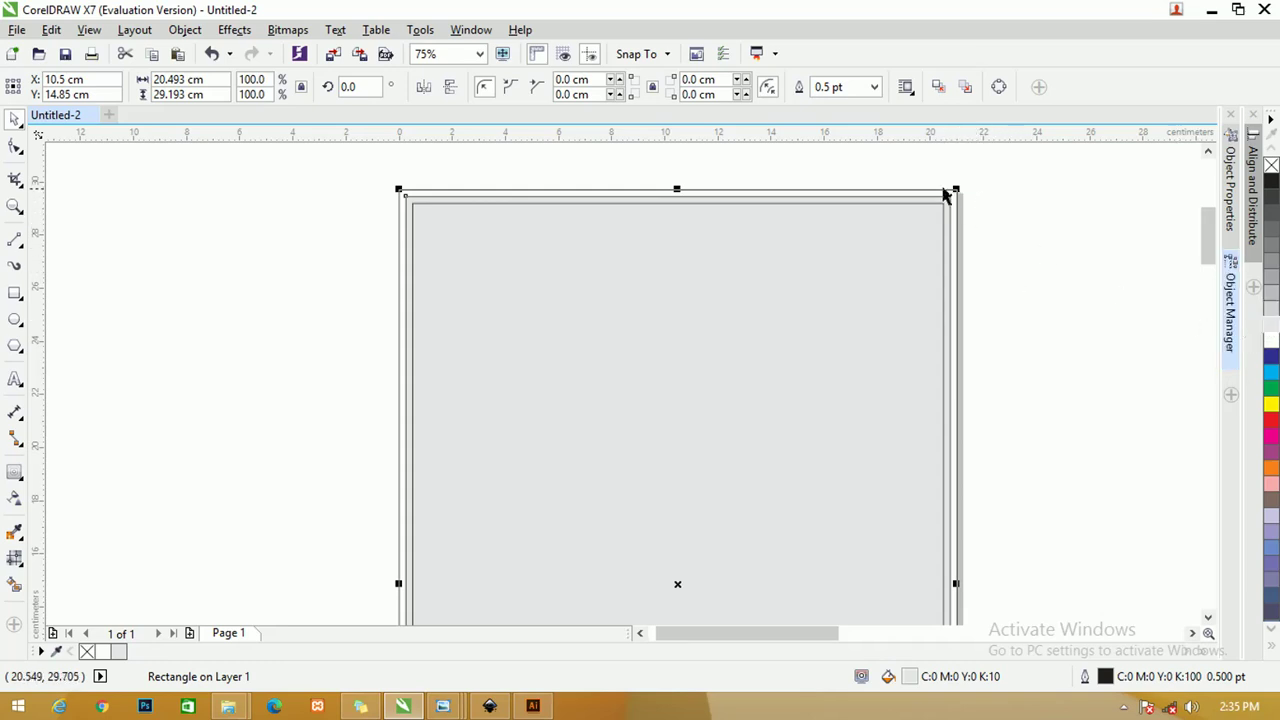
Step: Move the innermost rectangle to the master page's Guides (all pages) layer and hide that layer
left_click(914, 205)
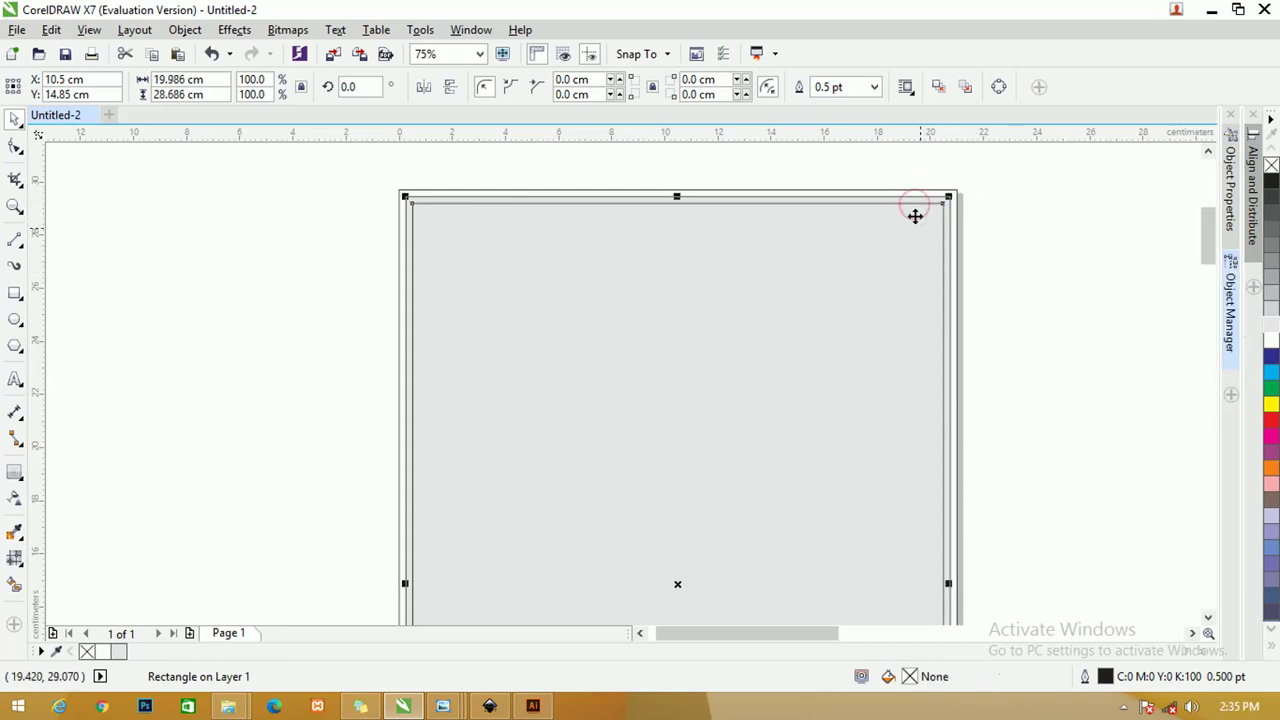
left_click(1232, 290)
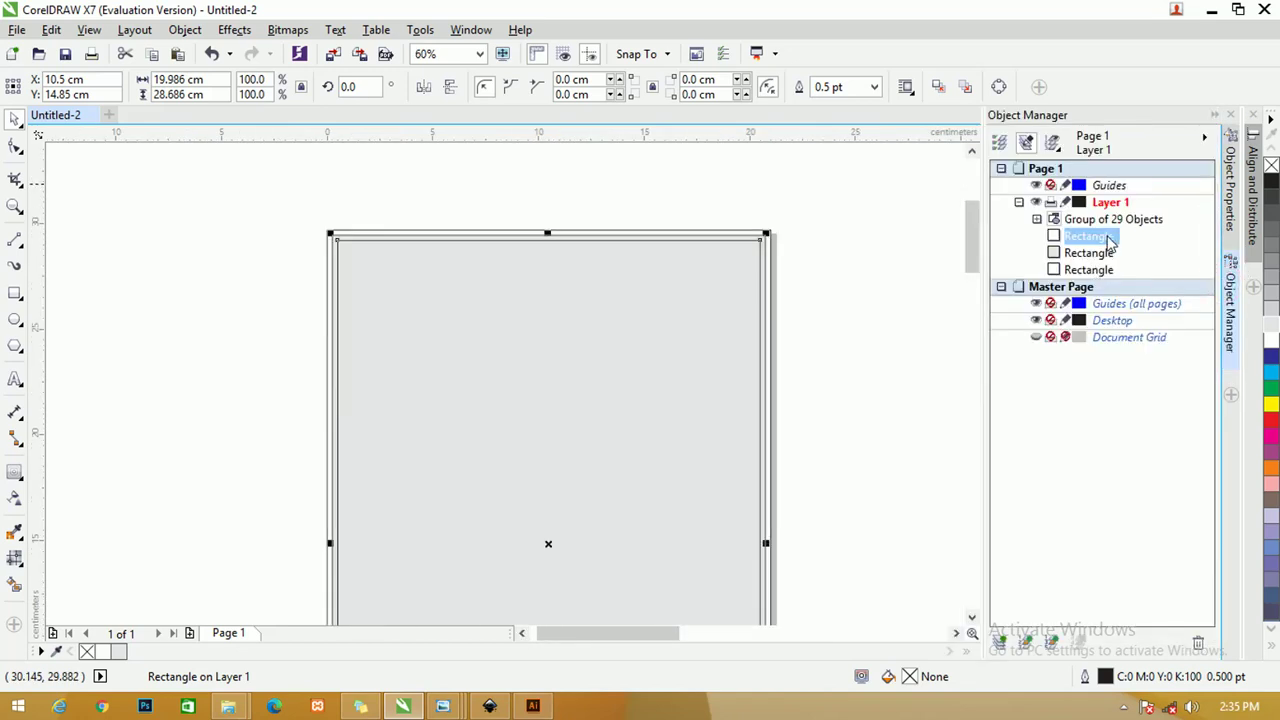
left_click_drag(1128, 292, 1130, 308)
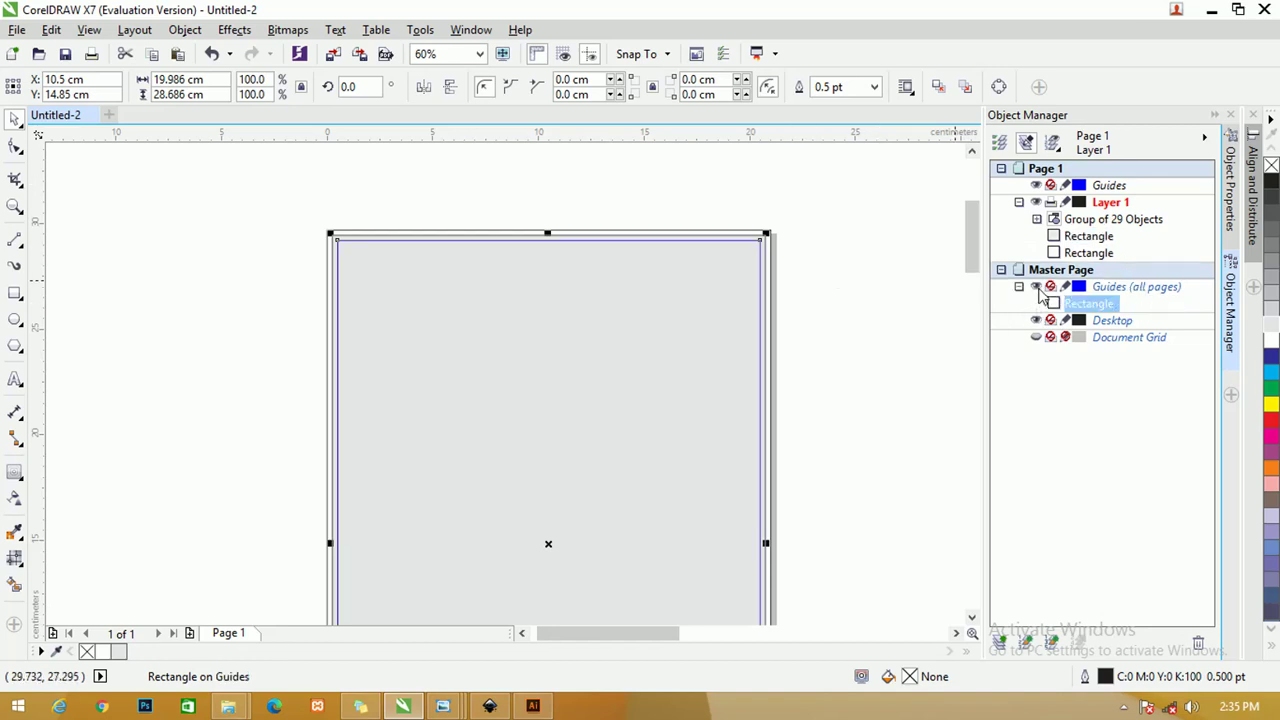
key("Escape")
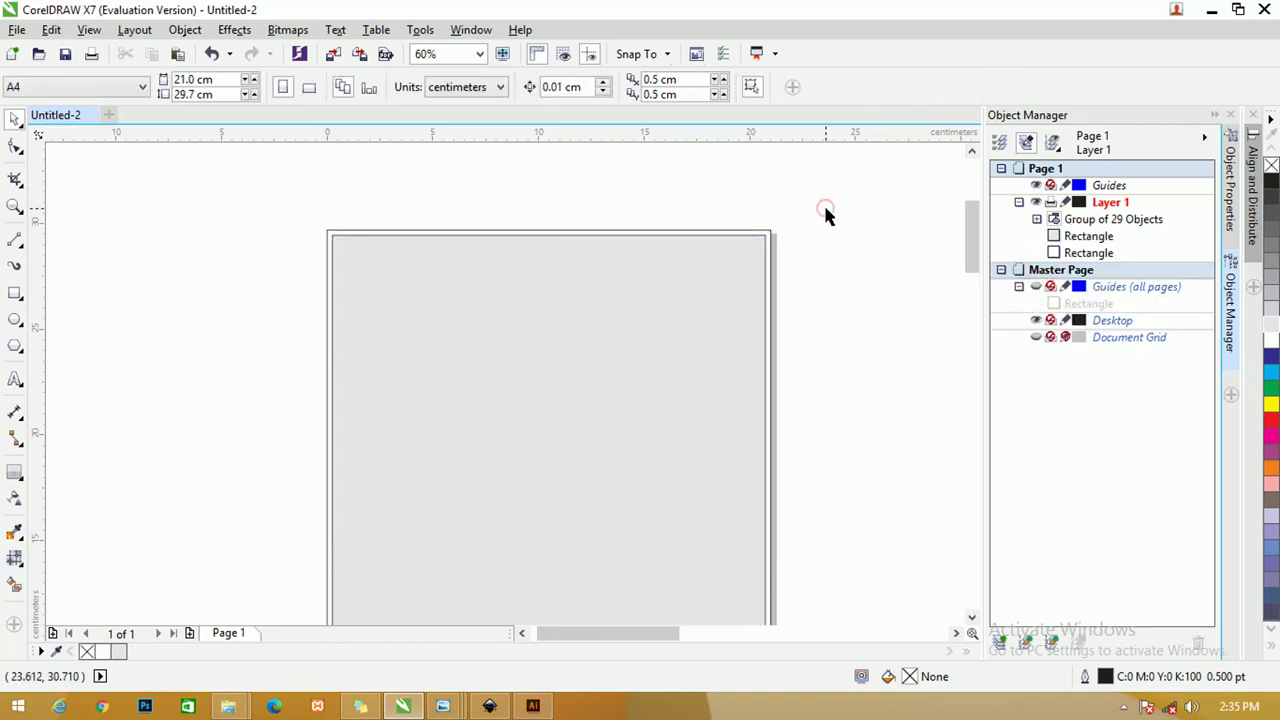
Step: Remove the outlines from the white and grey page background rectangles
key("ctrl+a")
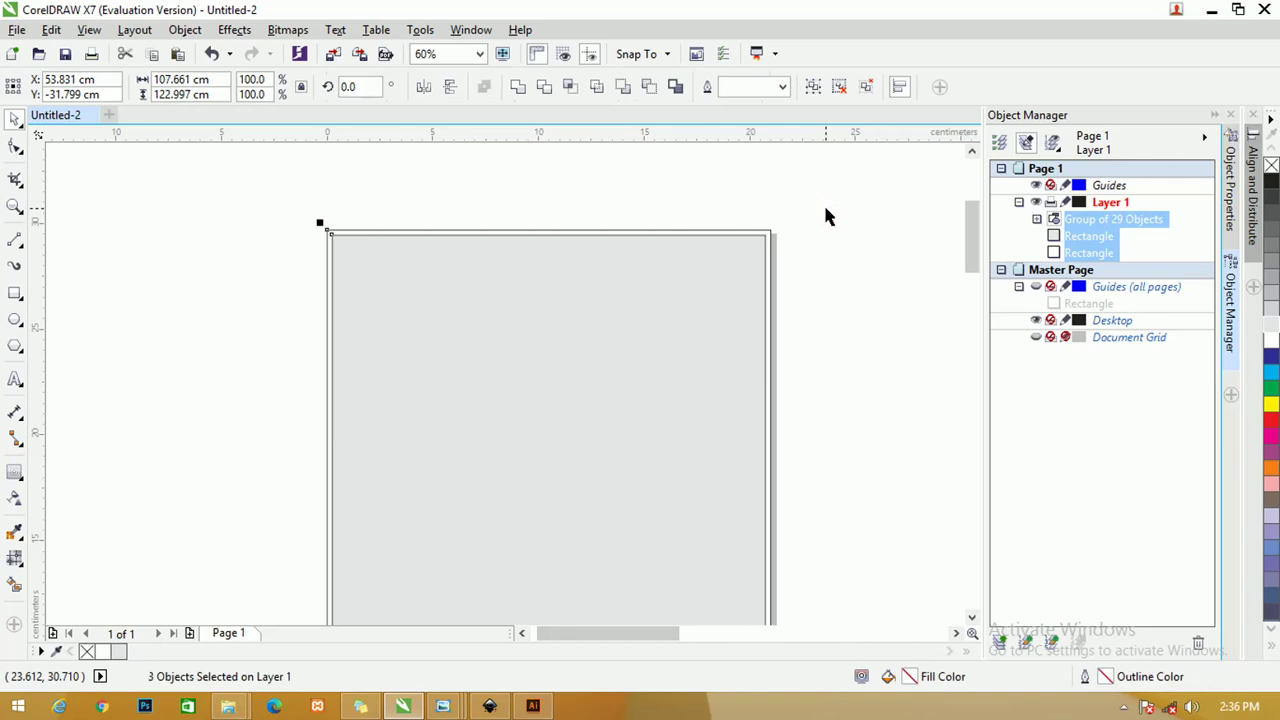
left_click(826, 212)
left_click(297, 223)
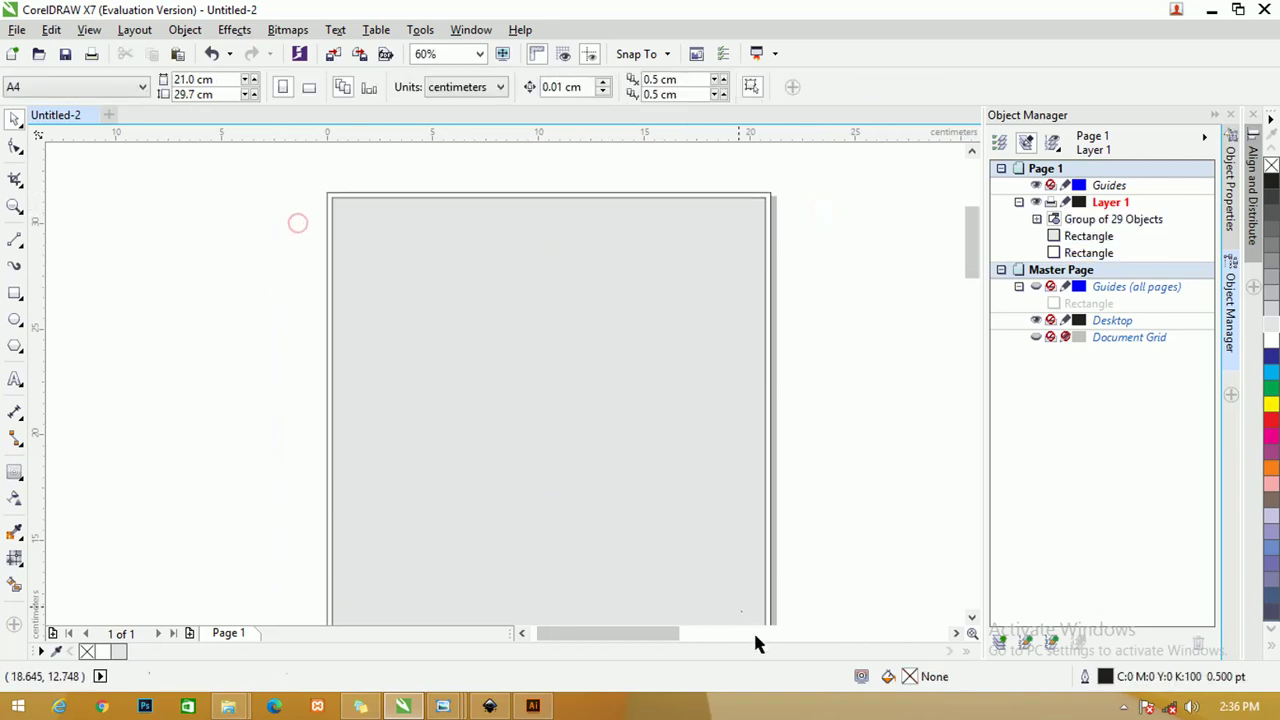
left_click_drag(755, 637, 816, 582)
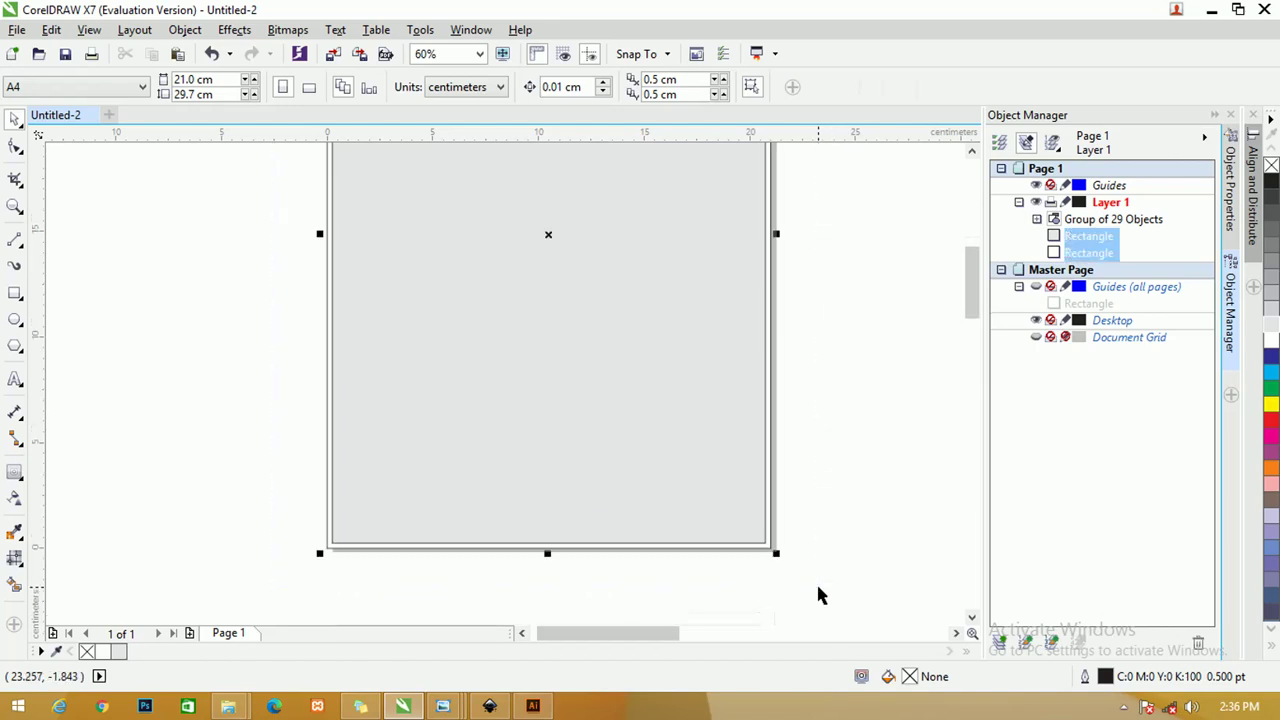
right_click(1271, 166)
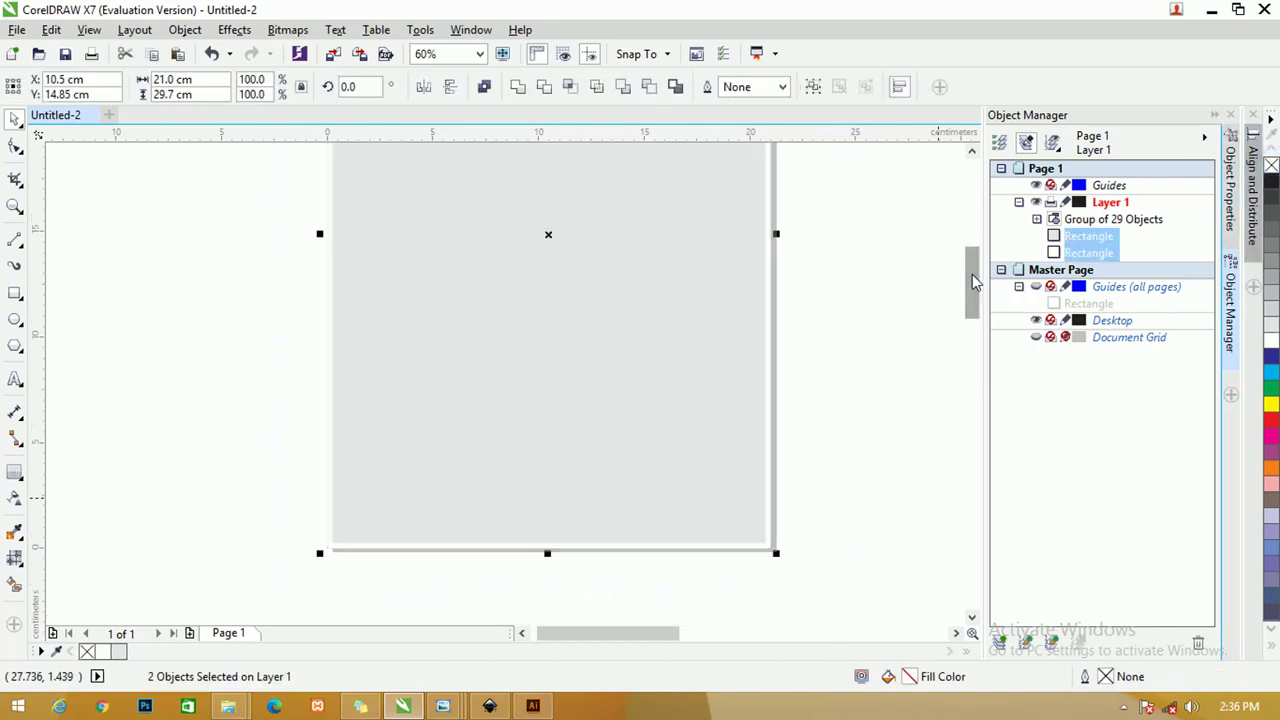
left_click_drag(972, 274, 967, 258)
left_click(838, 272)
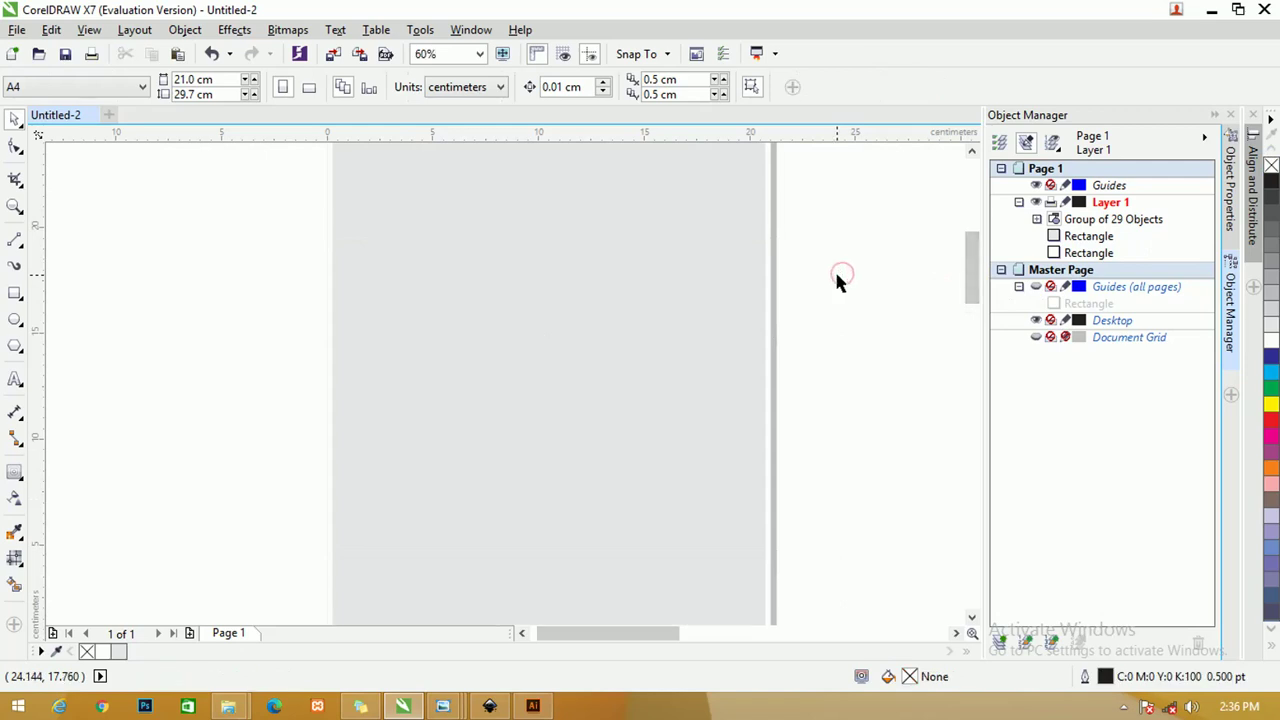
Step: Draw a square about 4.9 cm wide near the upper-left corner of the page
left_click_drag(975, 289, 968, 274)
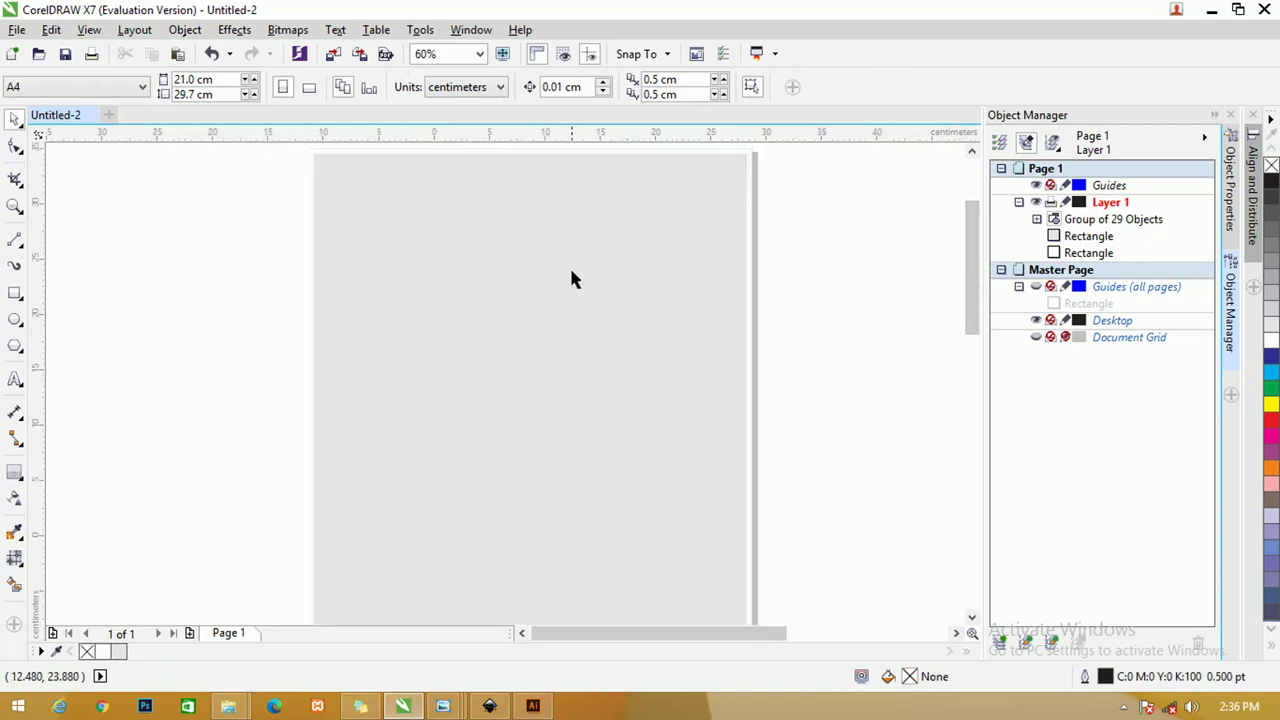
scroll(572, 279, "down", 2)
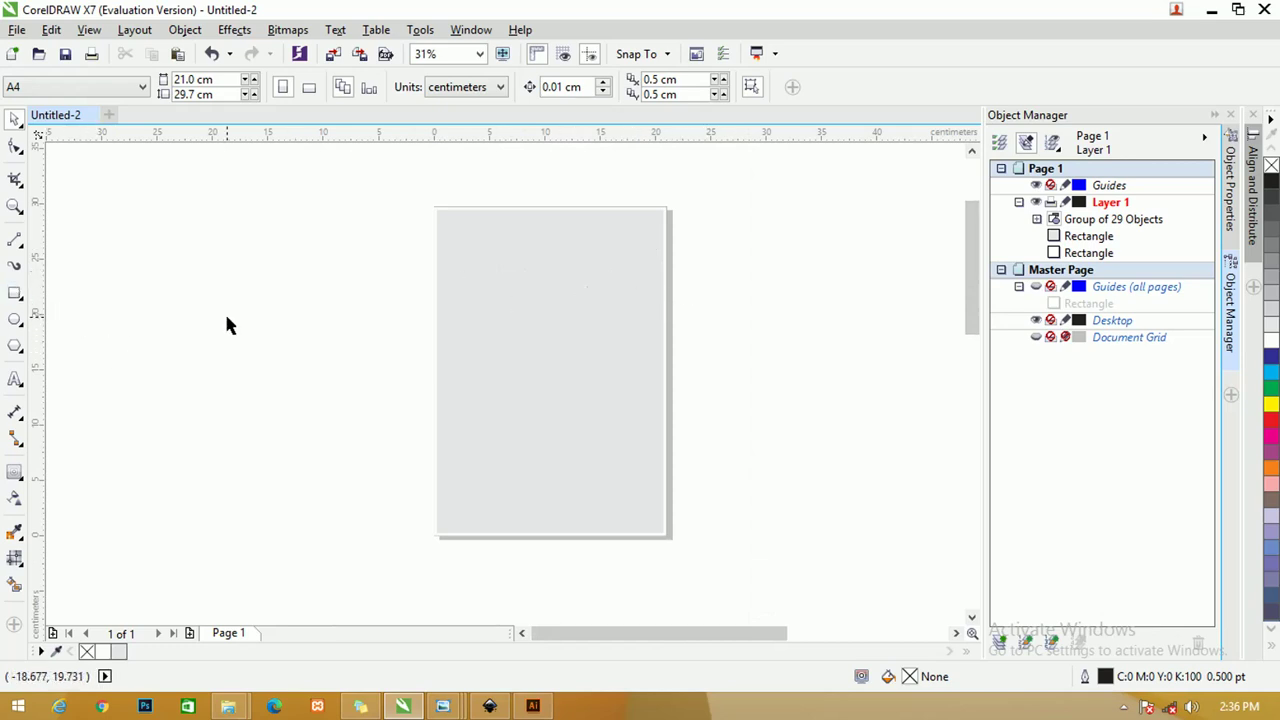
left_click(15, 293)
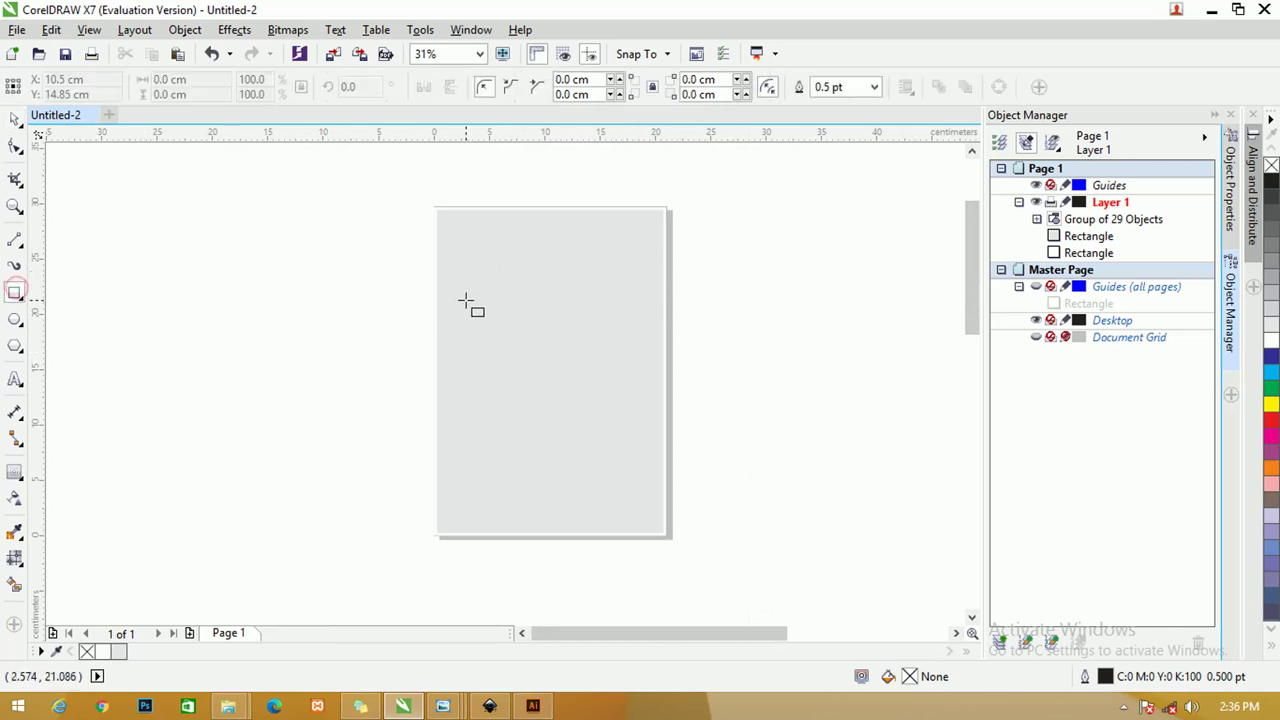
left_click_drag(450, 246, 499, 295)
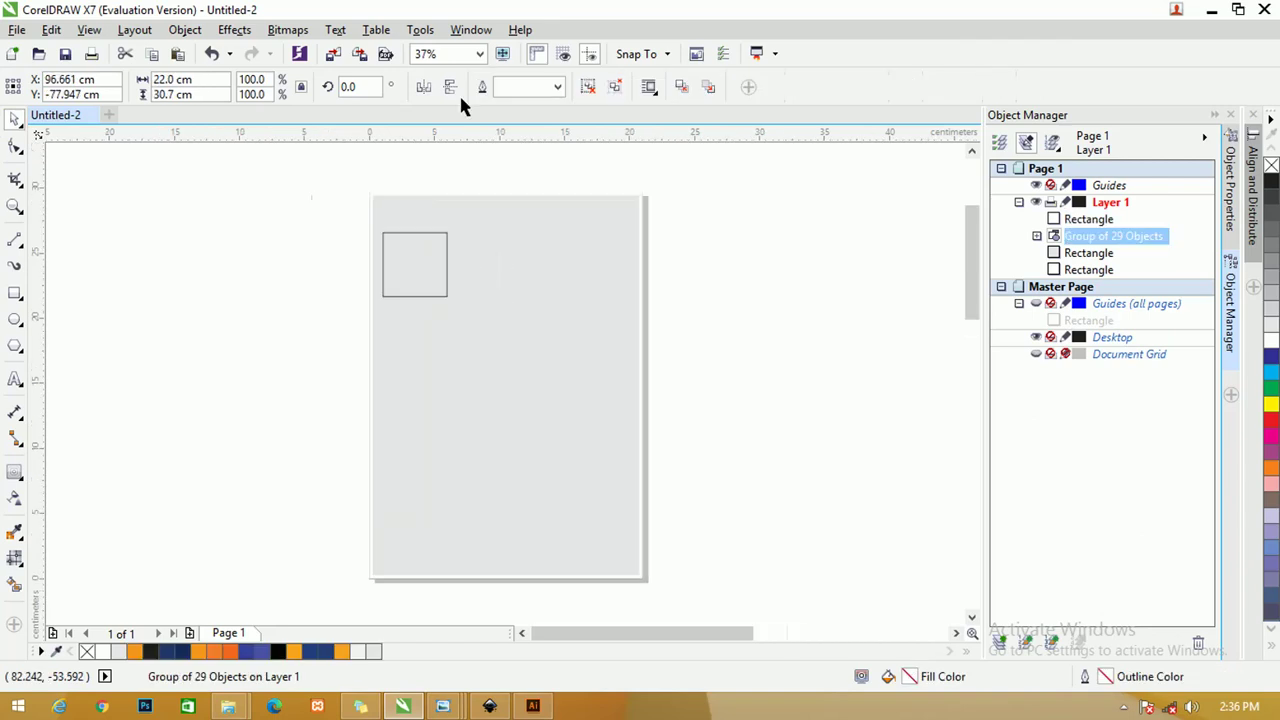
Step: Fill the square with the dark blue document colour C99 M86 Y33 K21
left_click(413, 232)
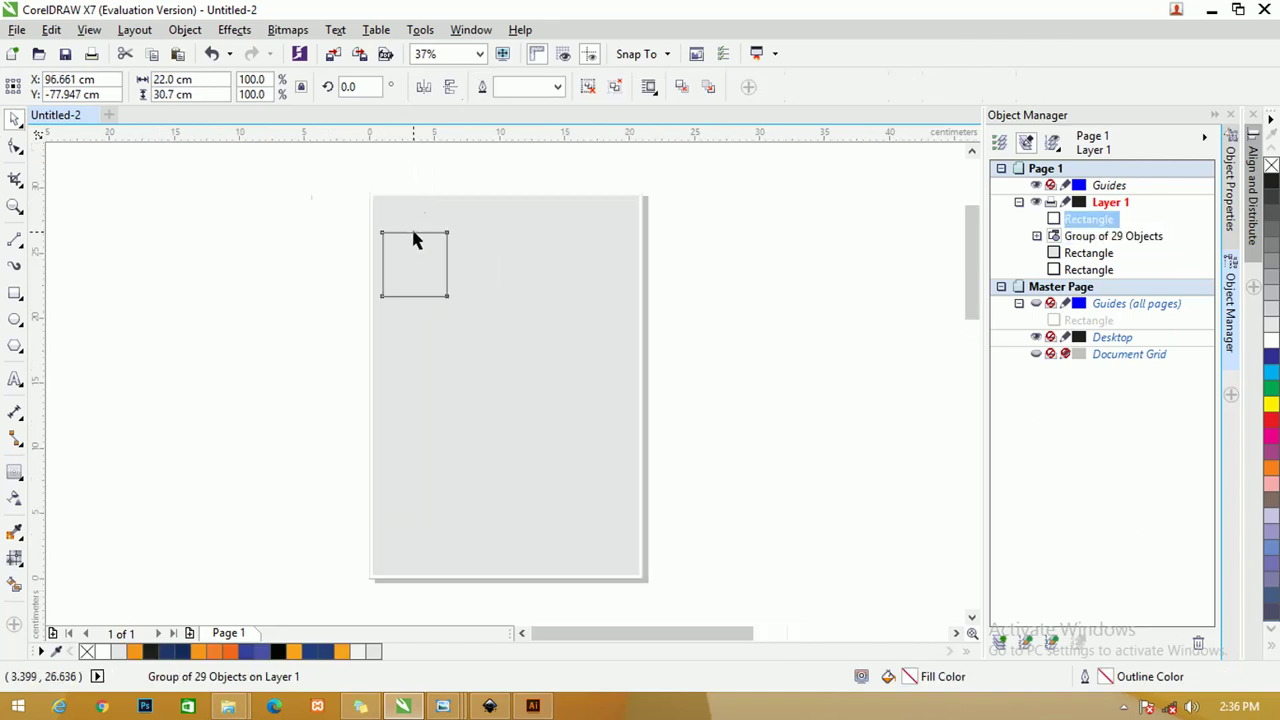
left_click(167, 651)
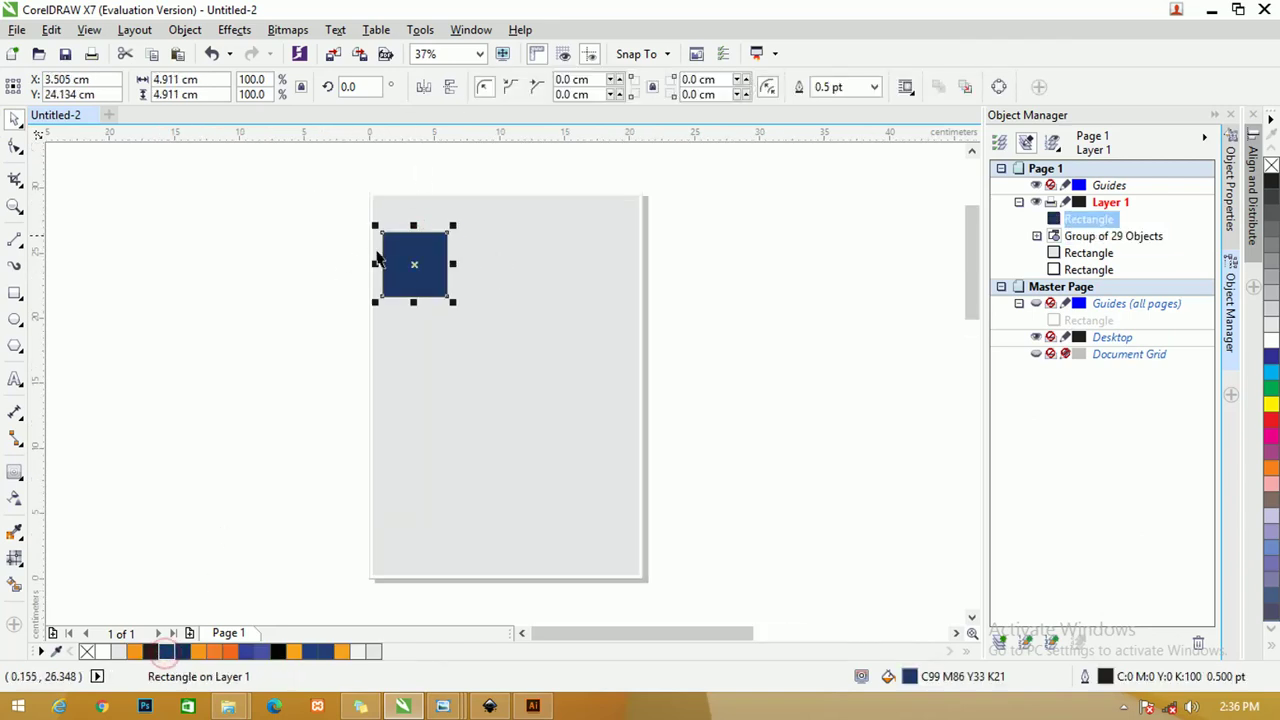
scroll(430, 278, "up", 2)
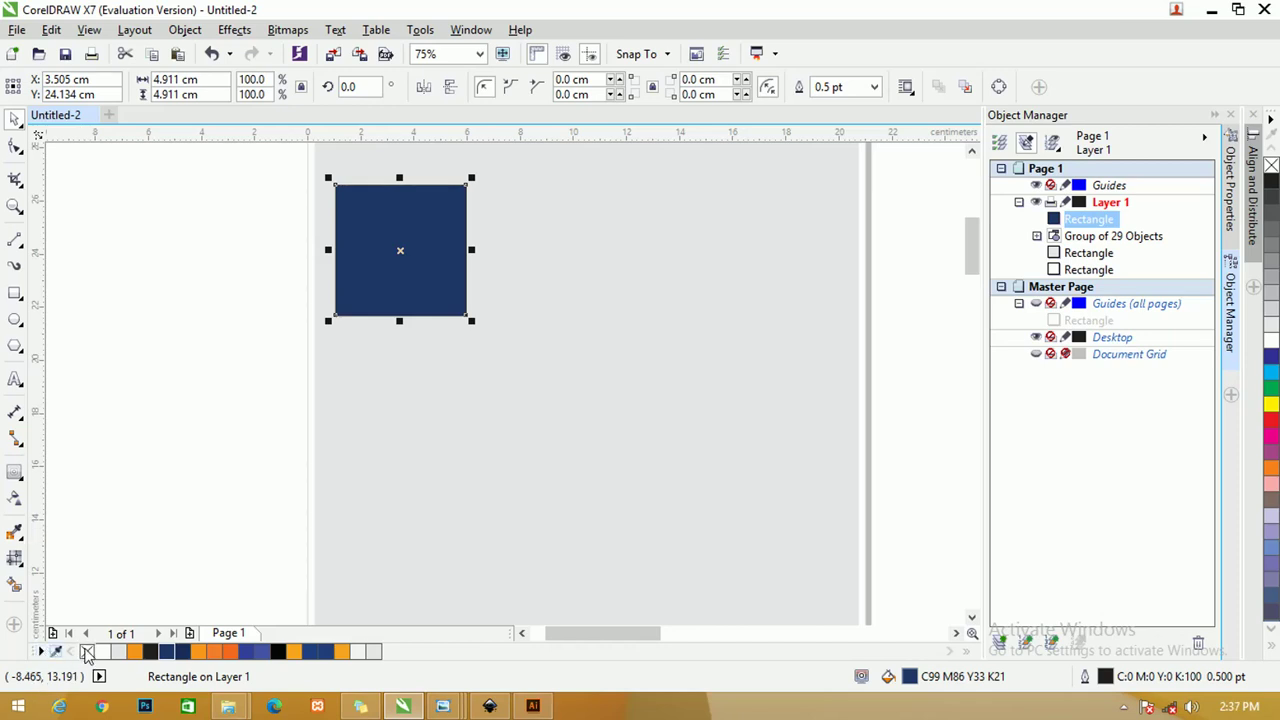
Step: Remove the outline from the dark blue square
right_click(87, 652)
left_click(156, 404)
left_click(383, 255)
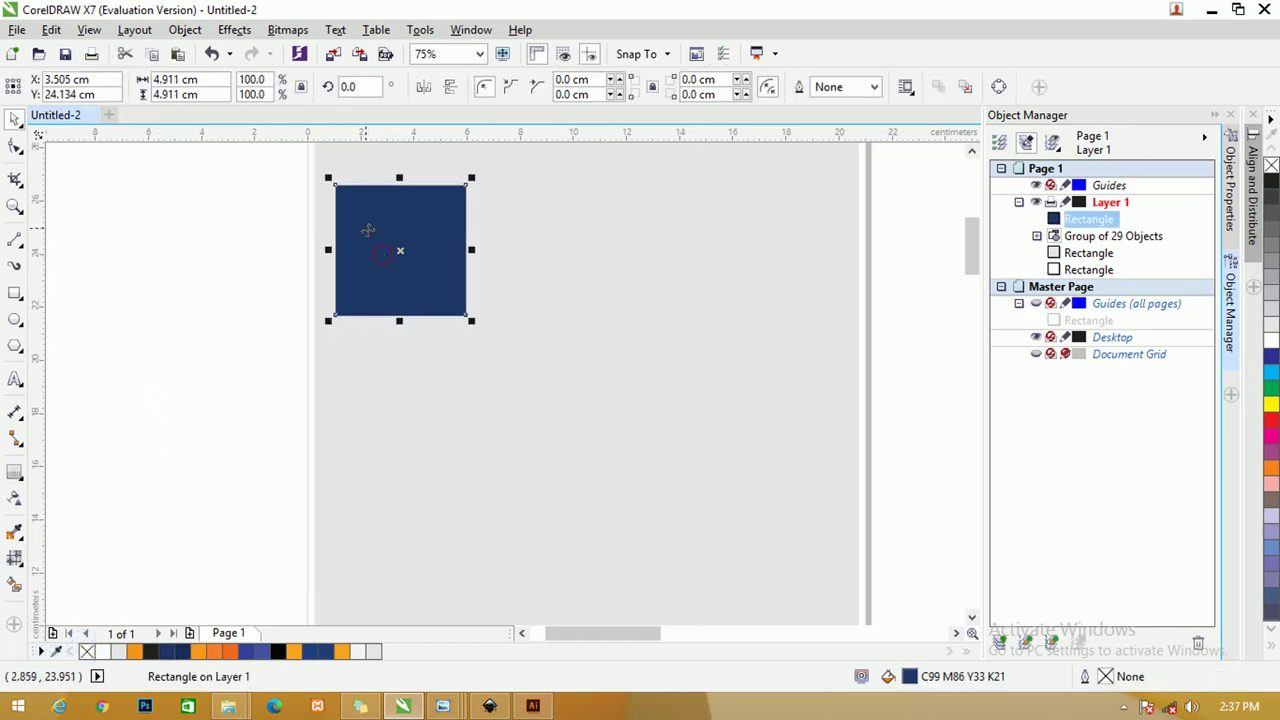
Step: Give the square a vertical linear fountain fill ending in C99 M86 Y33 K34, starting at its upper edge
left_click(15, 560)
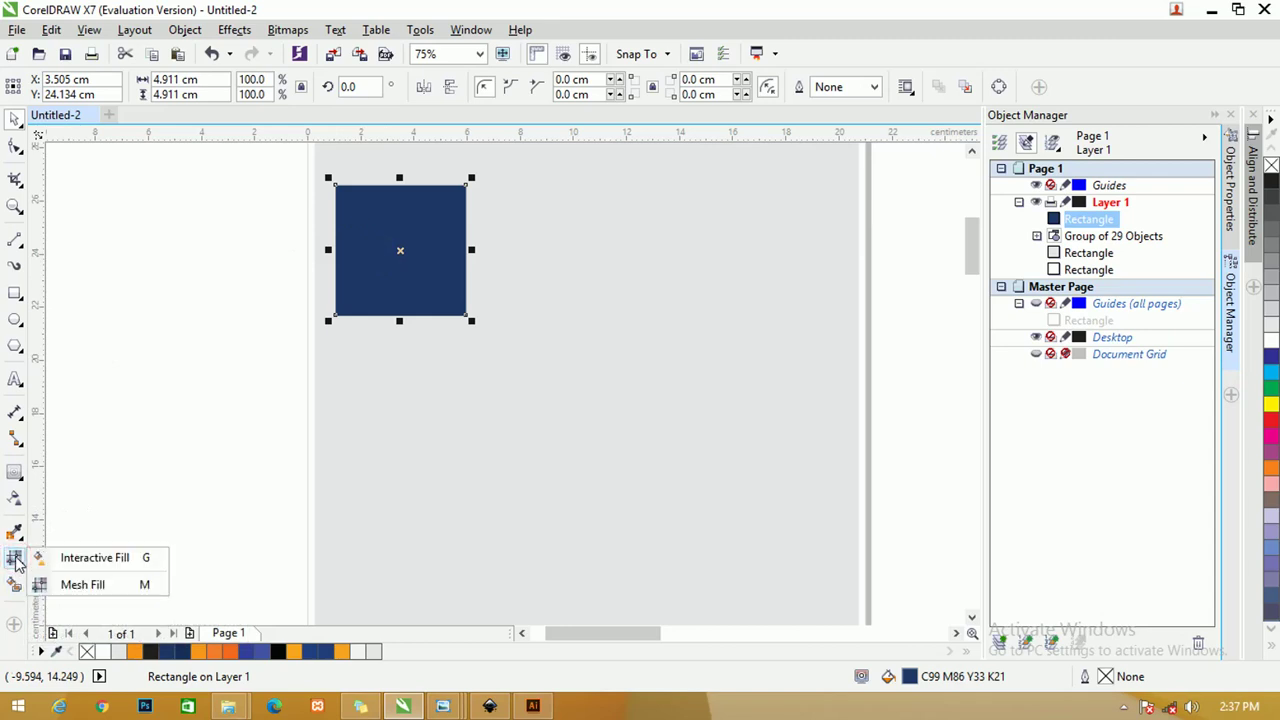
left_click(63, 558)
left_click_drag(398, 164, 397, 297)
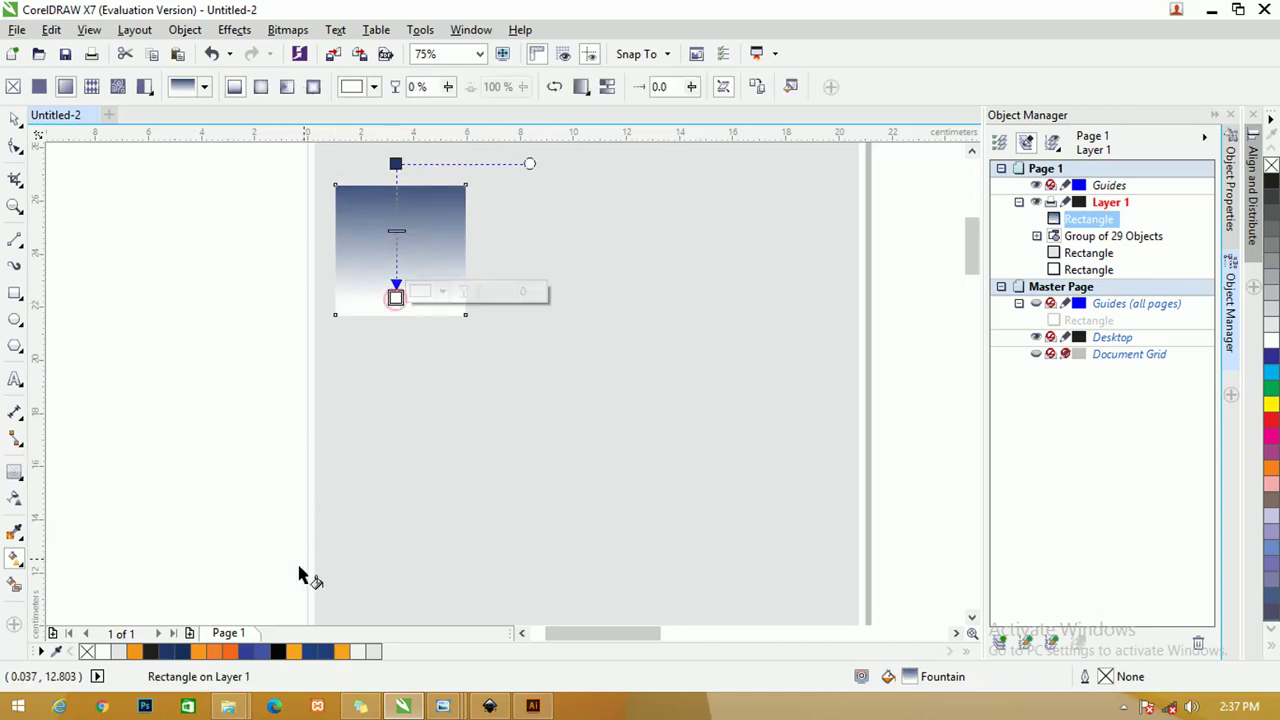
left_click(180, 652)
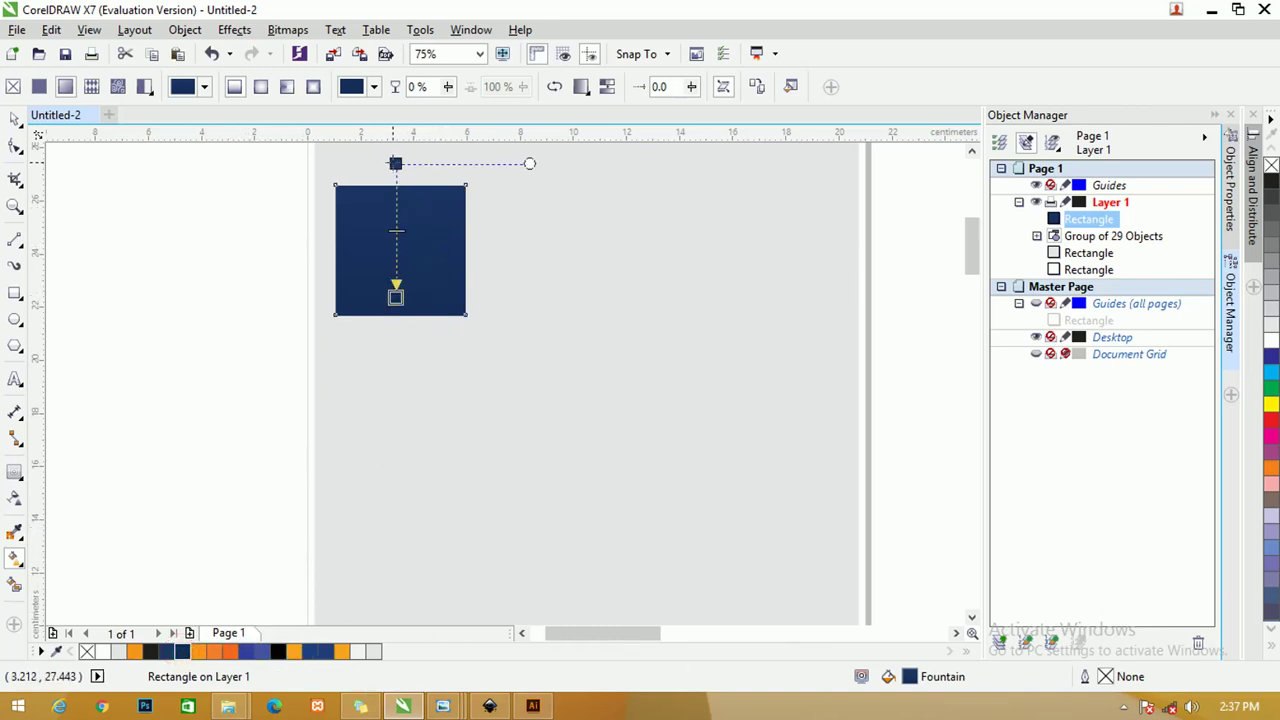
left_click_drag(396, 163, 396, 184)
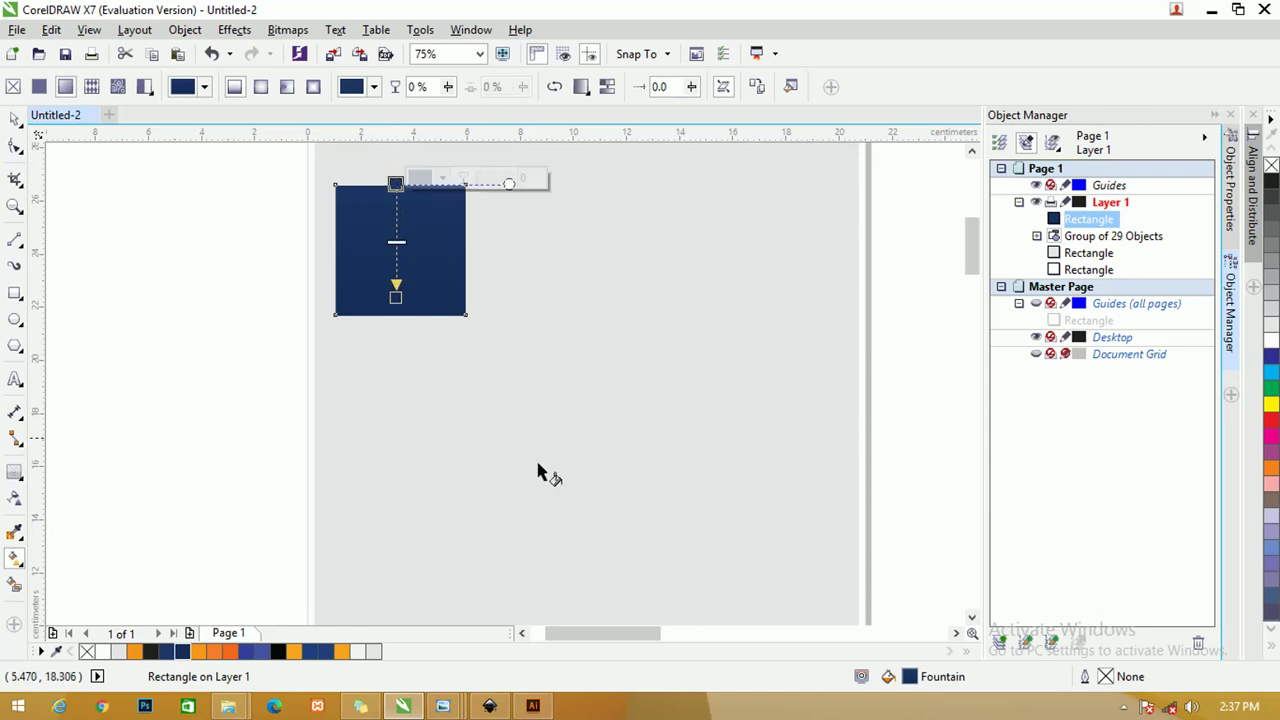
Step: Darken the gradient's end colour to C100 M88 Y38 K47 and shift its start node slightly down inside the square
left_click(396, 297)
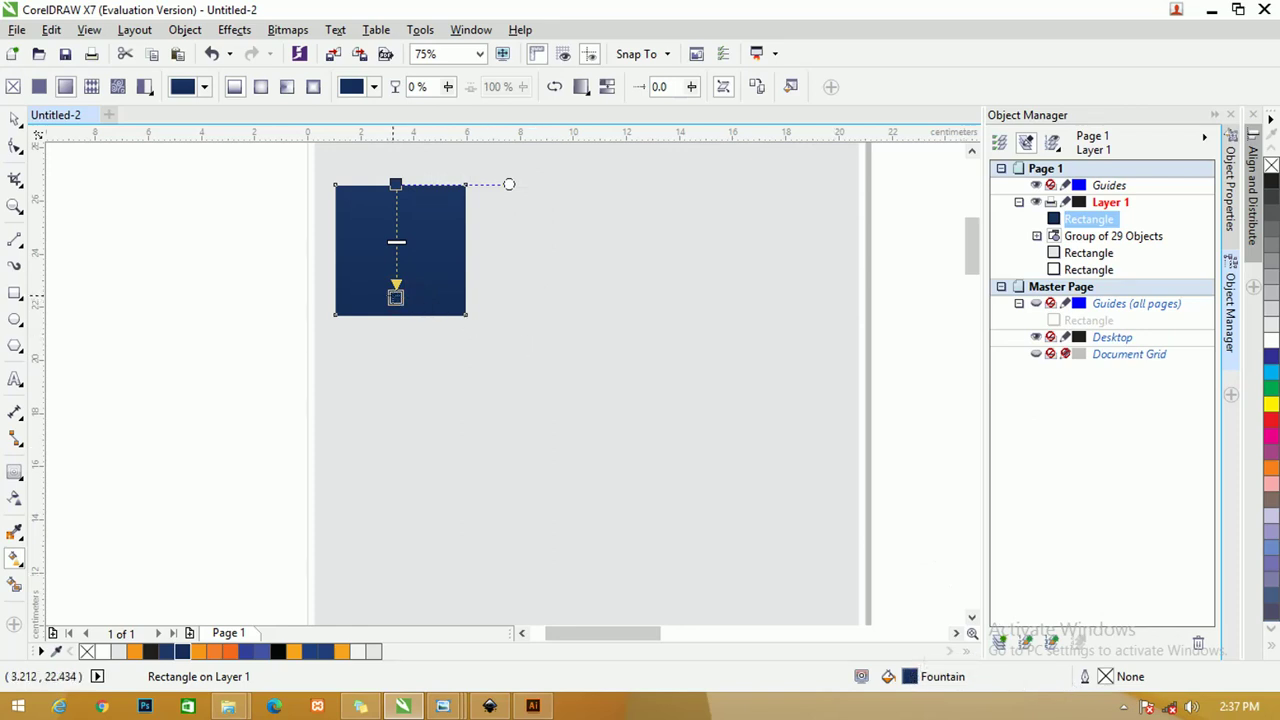
mouse_move(396, 297)
left_click(442, 291)
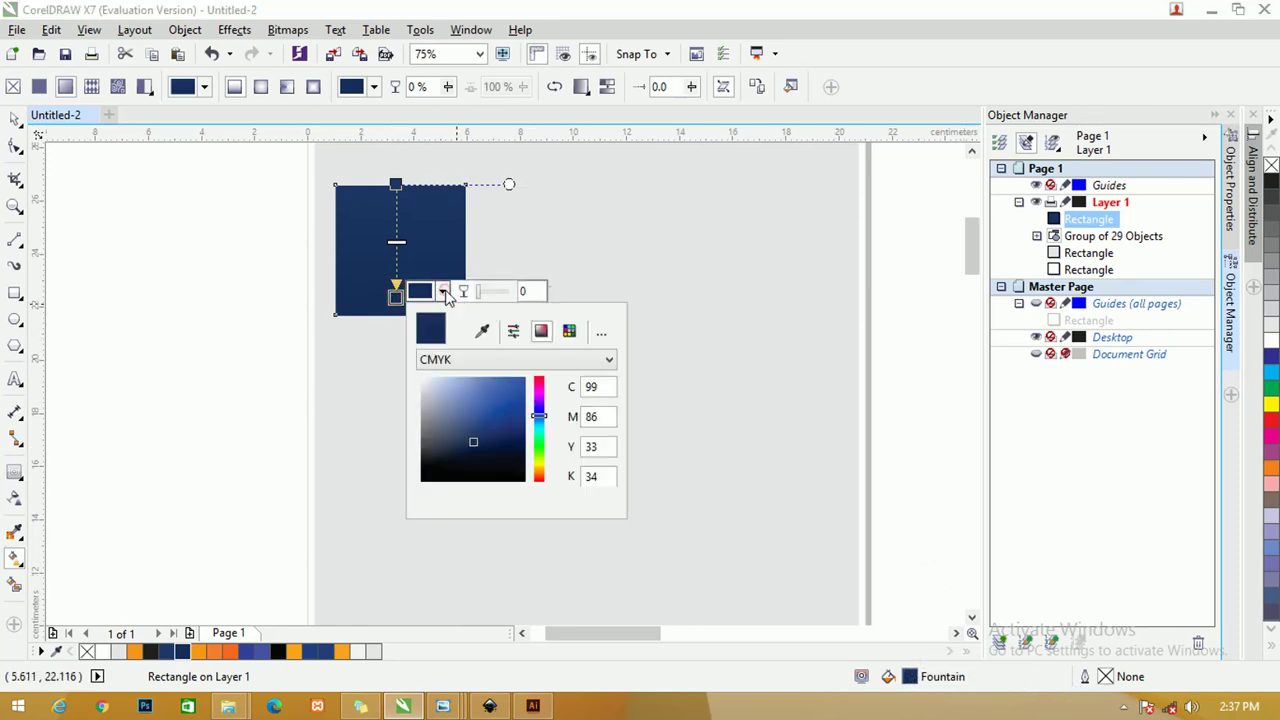
left_click(473, 448)
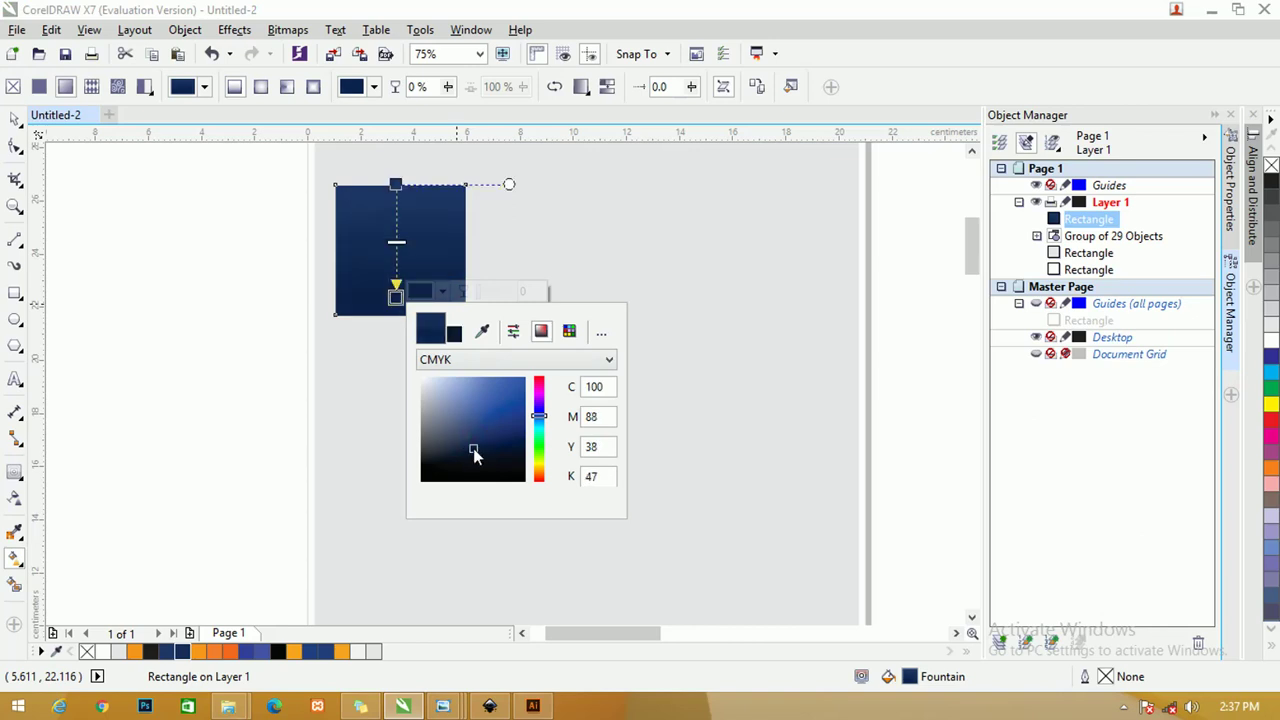
left_click(400, 186)
left_click_drag(396, 185, 396, 197)
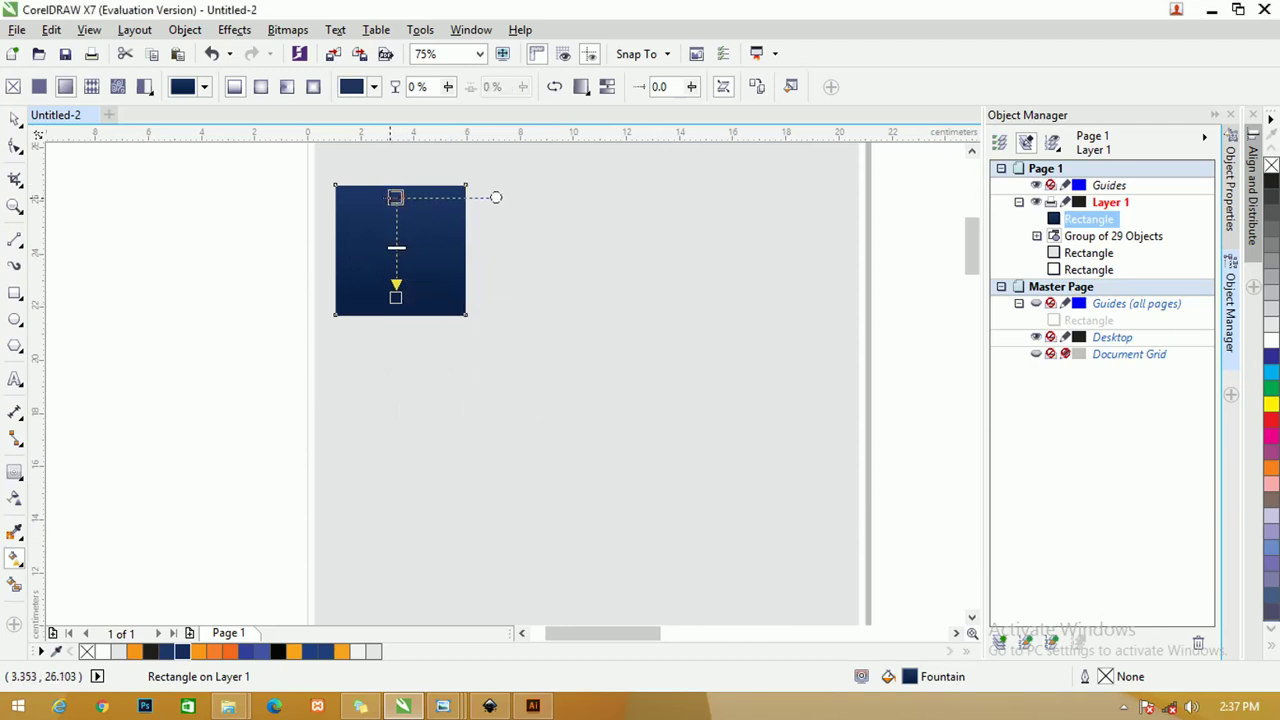
left_click(15, 120)
left_click(71, 177)
left_click(447, 243)
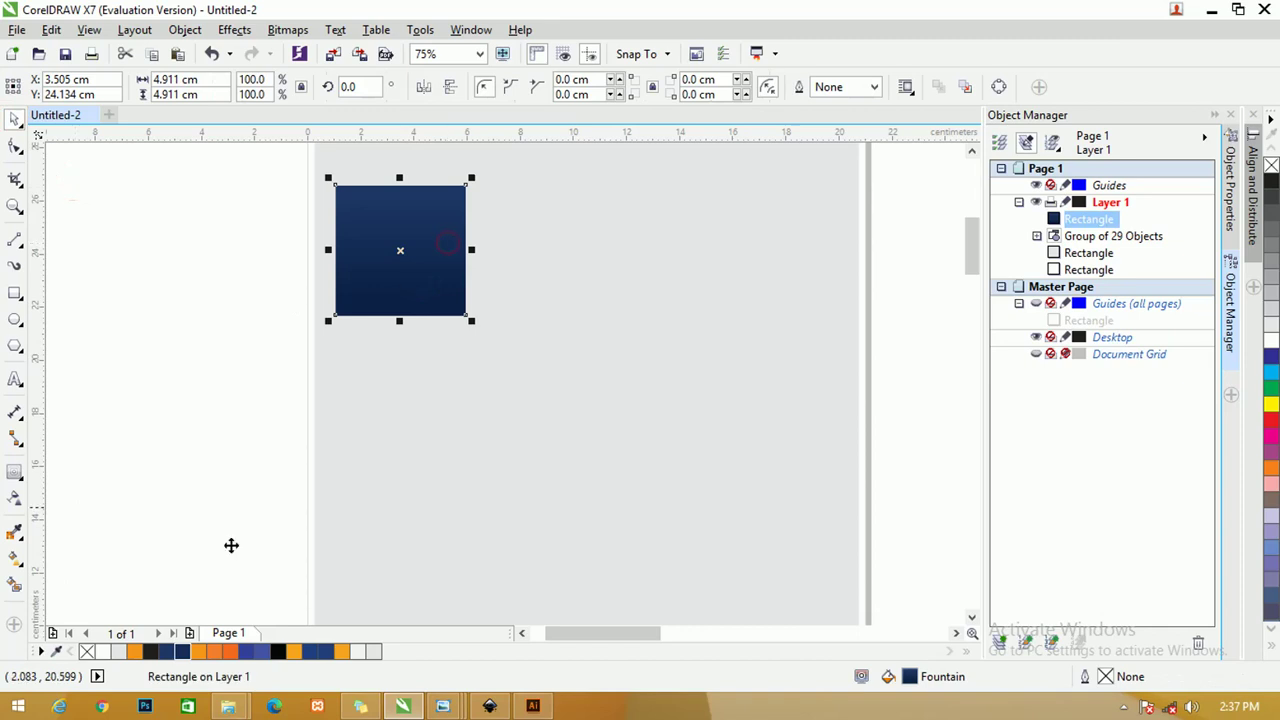
left_click(183, 368)
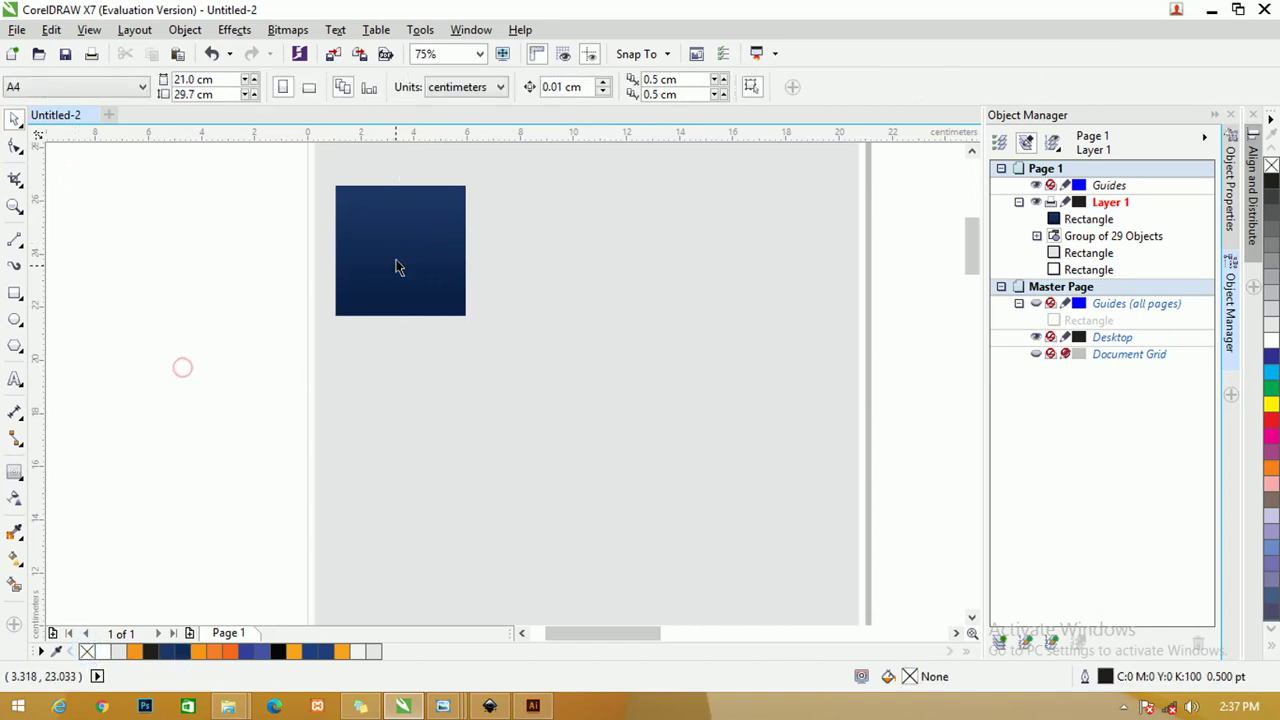
Step: Place a copy of the gradient square directly below the original
left_click(397, 265)
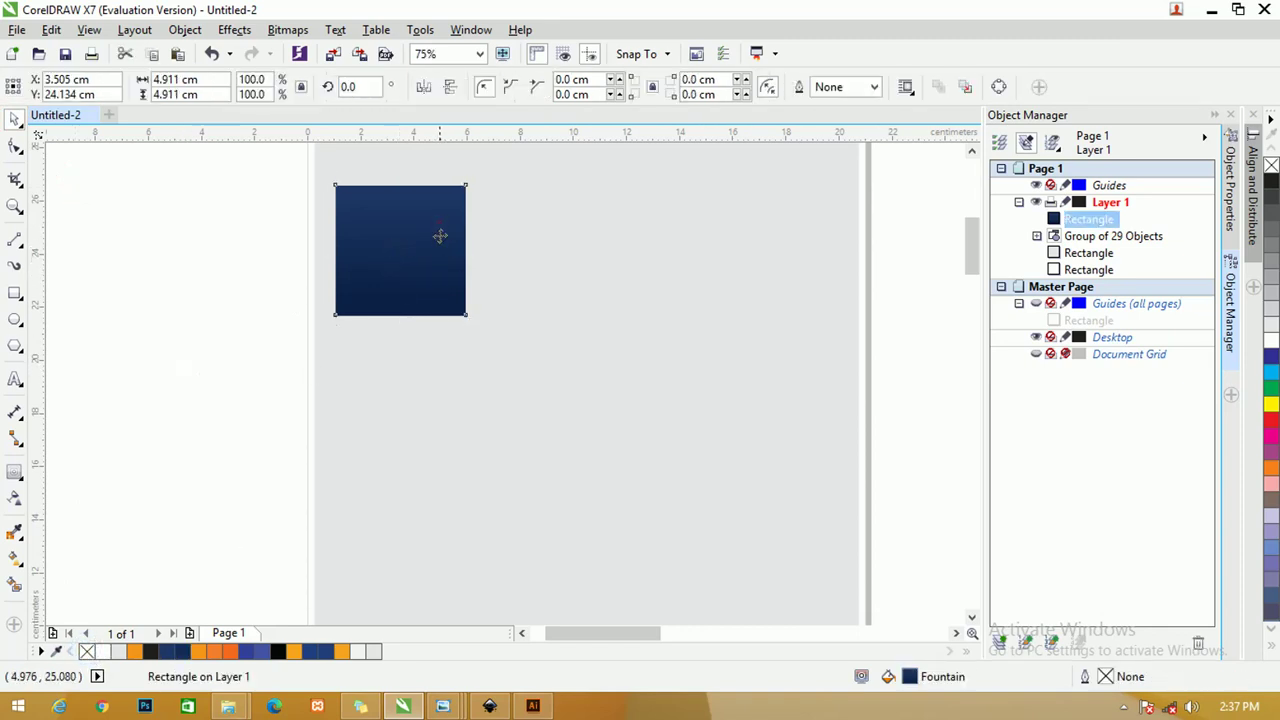
left_click_drag(443, 234, 435, 356)
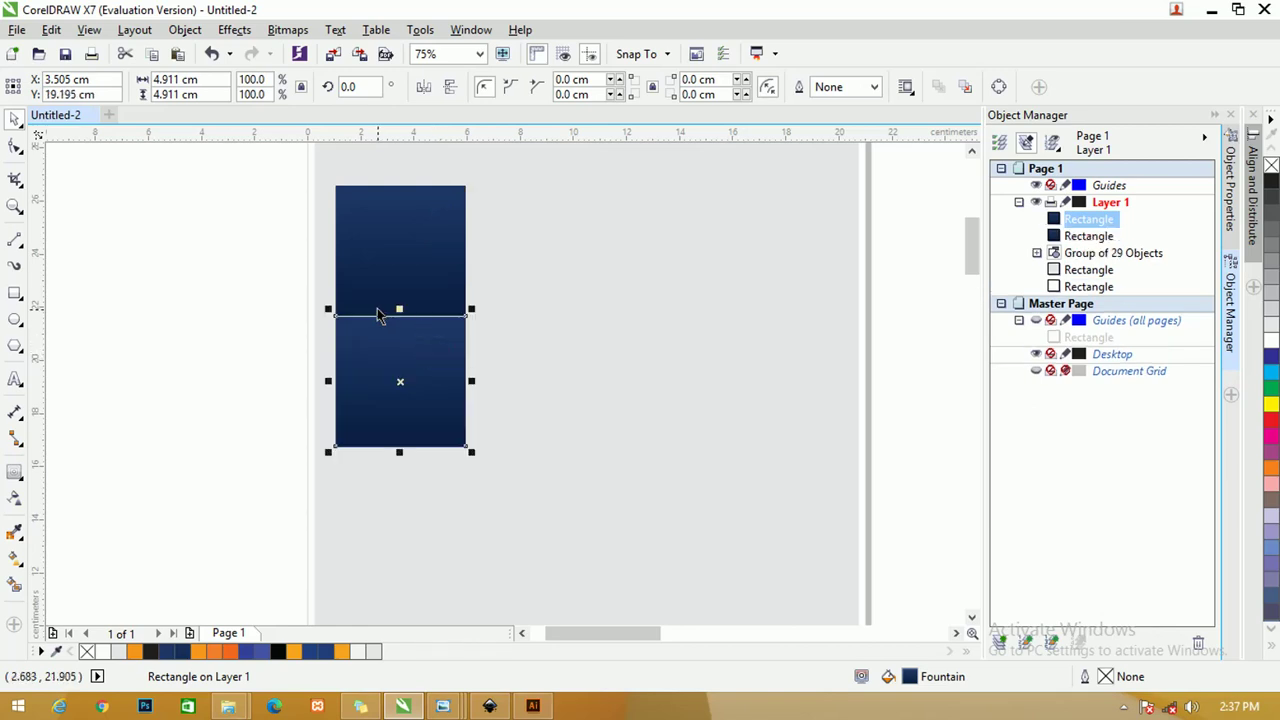
left_click(256, 257)
left_click(395, 375)
scroll(397, 368, "up", 3)
scroll(397, 362, "down", 3)
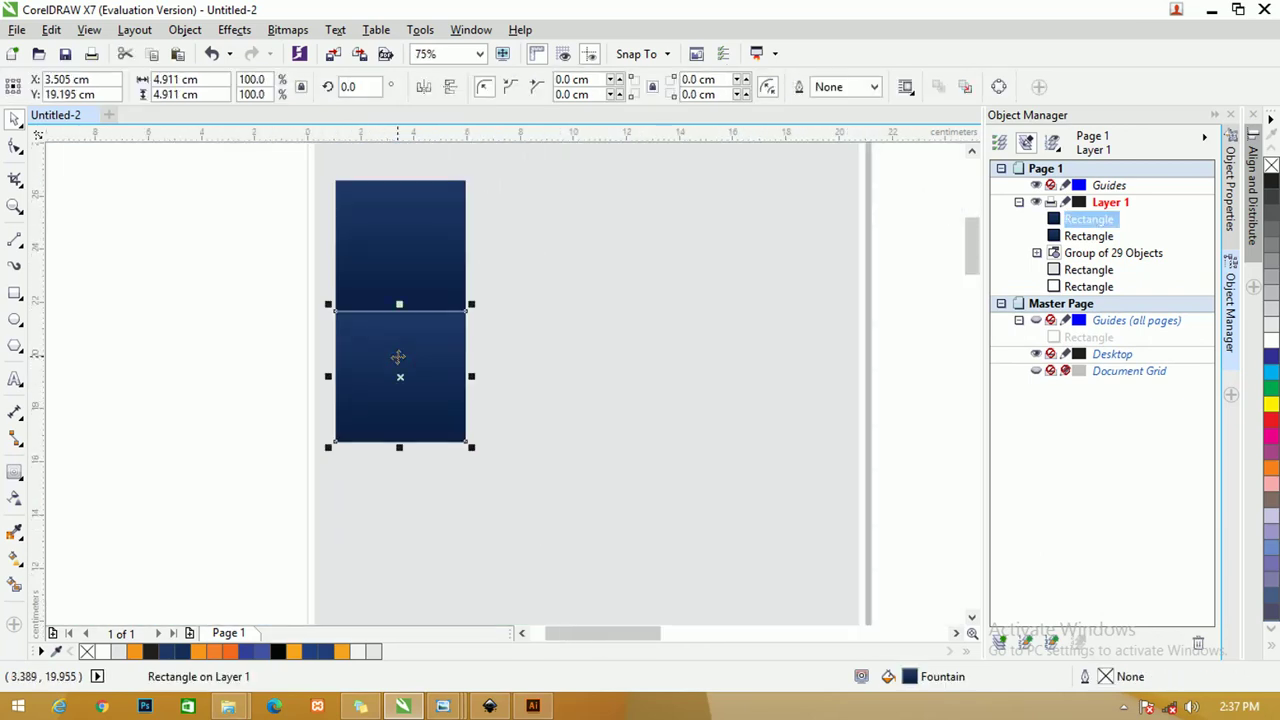
Step: Add a third square below the second one and left-align all three squares
key("ctrl+d")
left_click_drag(397, 358, 395, 486)
left_click(263, 308)
left_click_drag(231, 177, 541, 582)
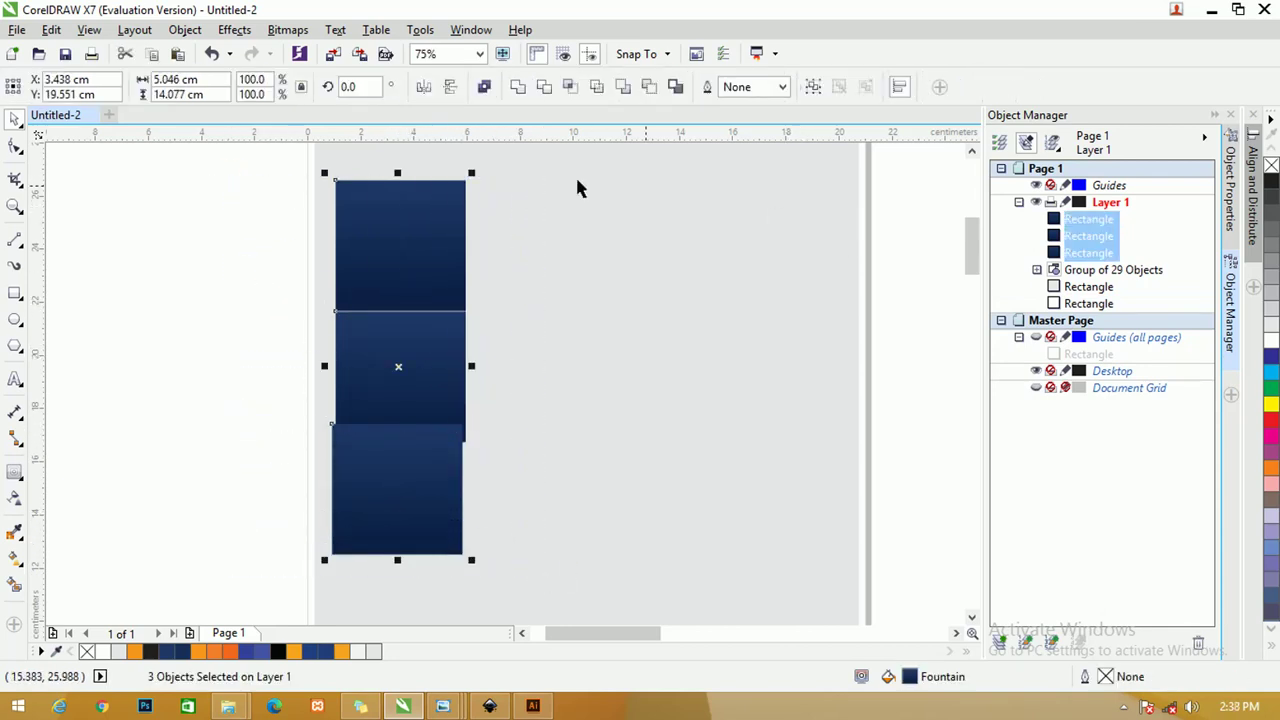
key("l")
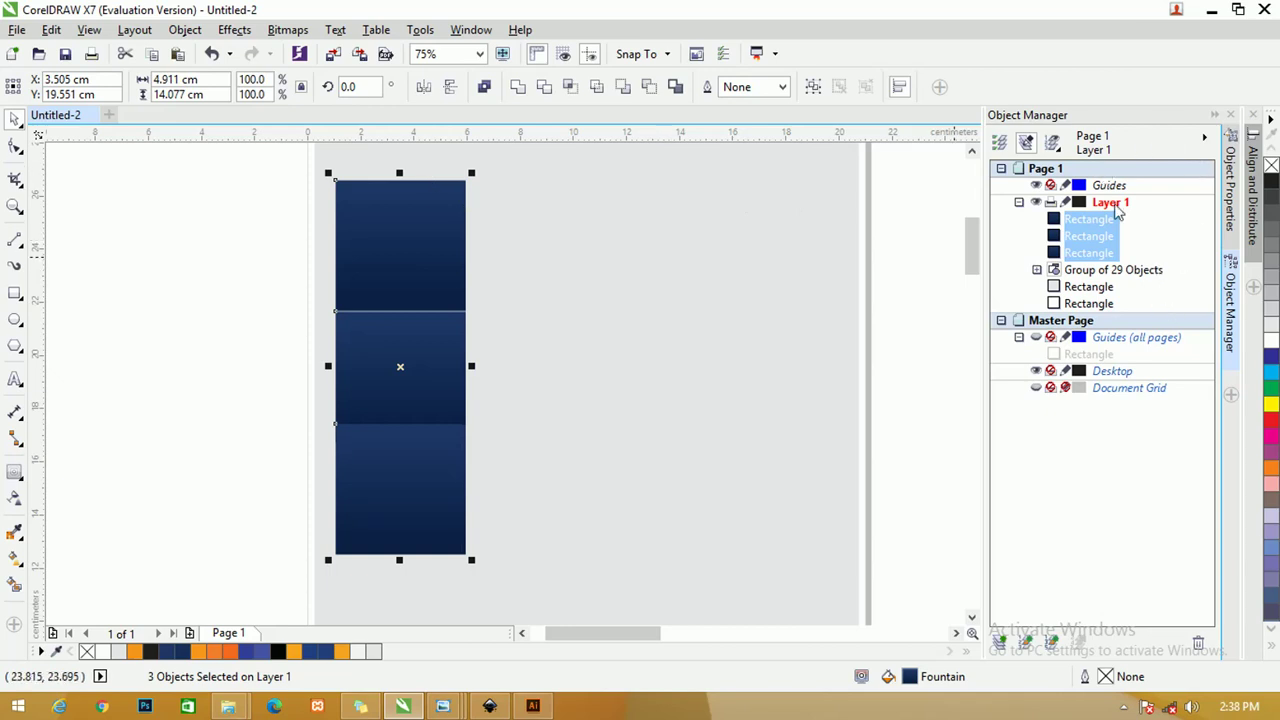
Step: Distribute the three squares vertically with equal spacing
left_click(1252, 190)
left_click(1227, 187)
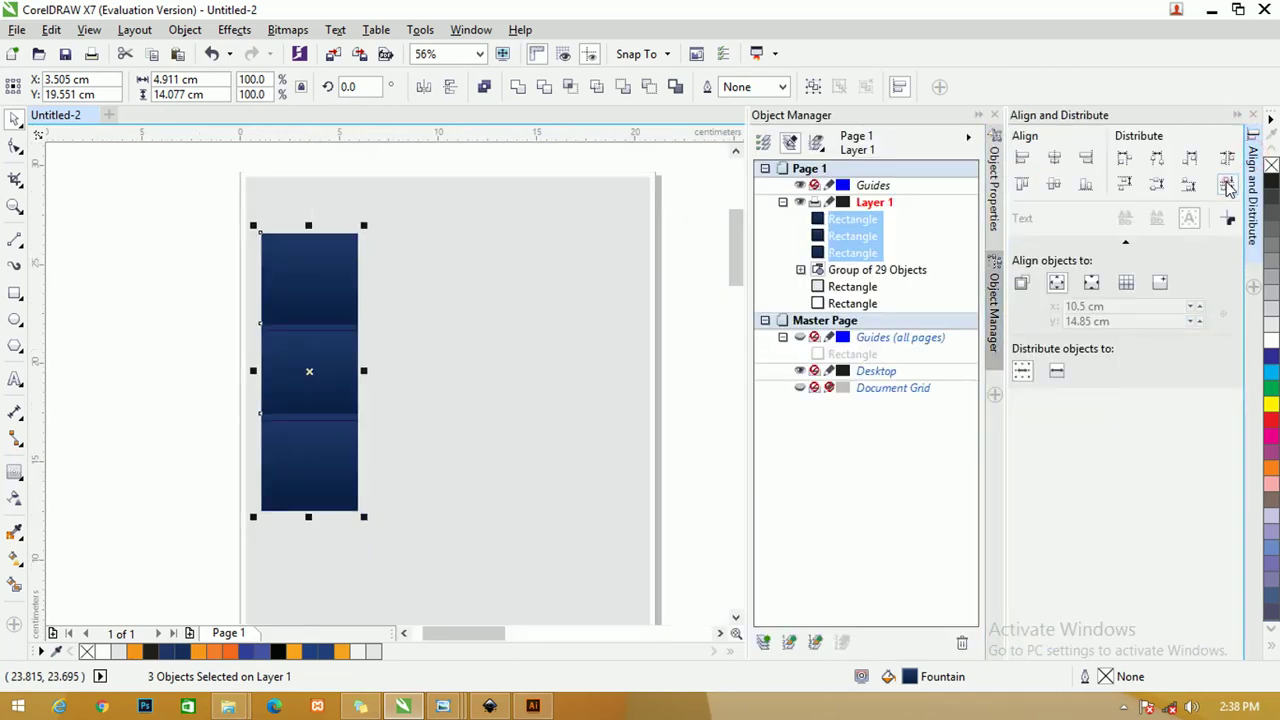
left_click(137, 291)
scroll(270, 310, "up", 3)
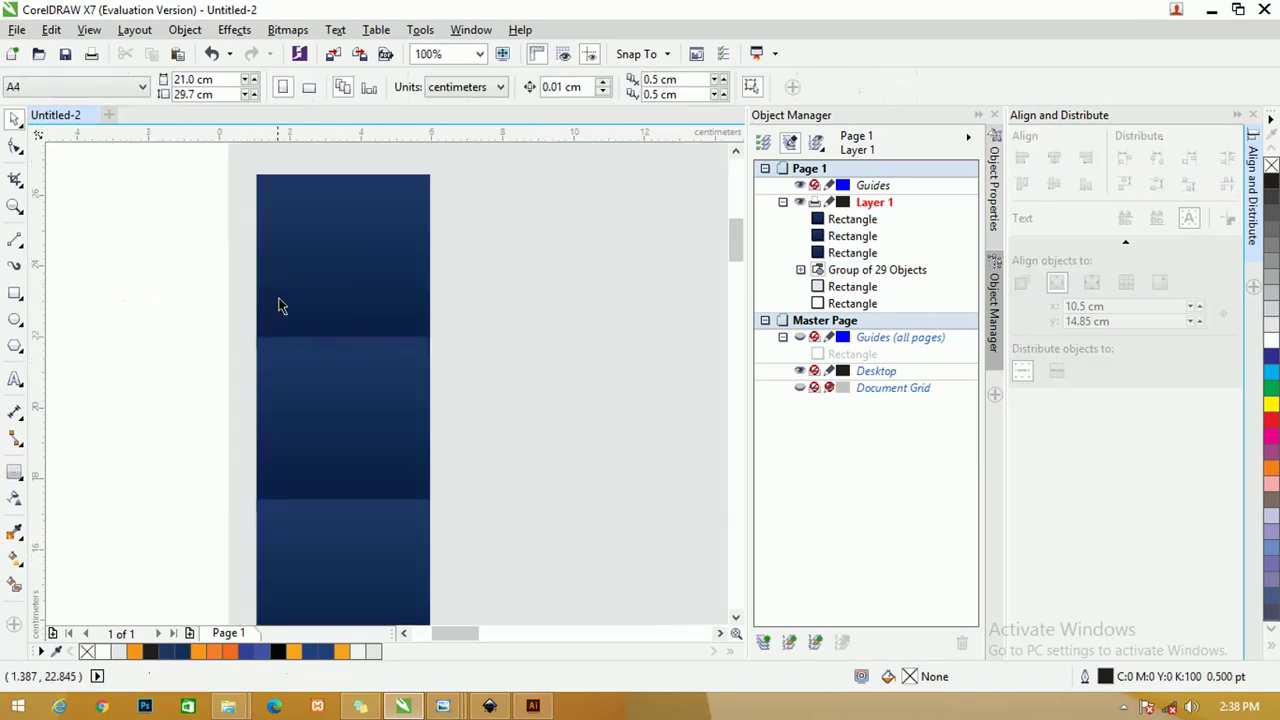
scroll(290, 300, "down", 3)
Step: Raise the uppermost square by about 0.6 cm and redistribute all three vertically so their edges meet
left_click_drag(296, 295, 311, 281)
left_click(313, 330, "shift")
left_click(316, 432, "shift")
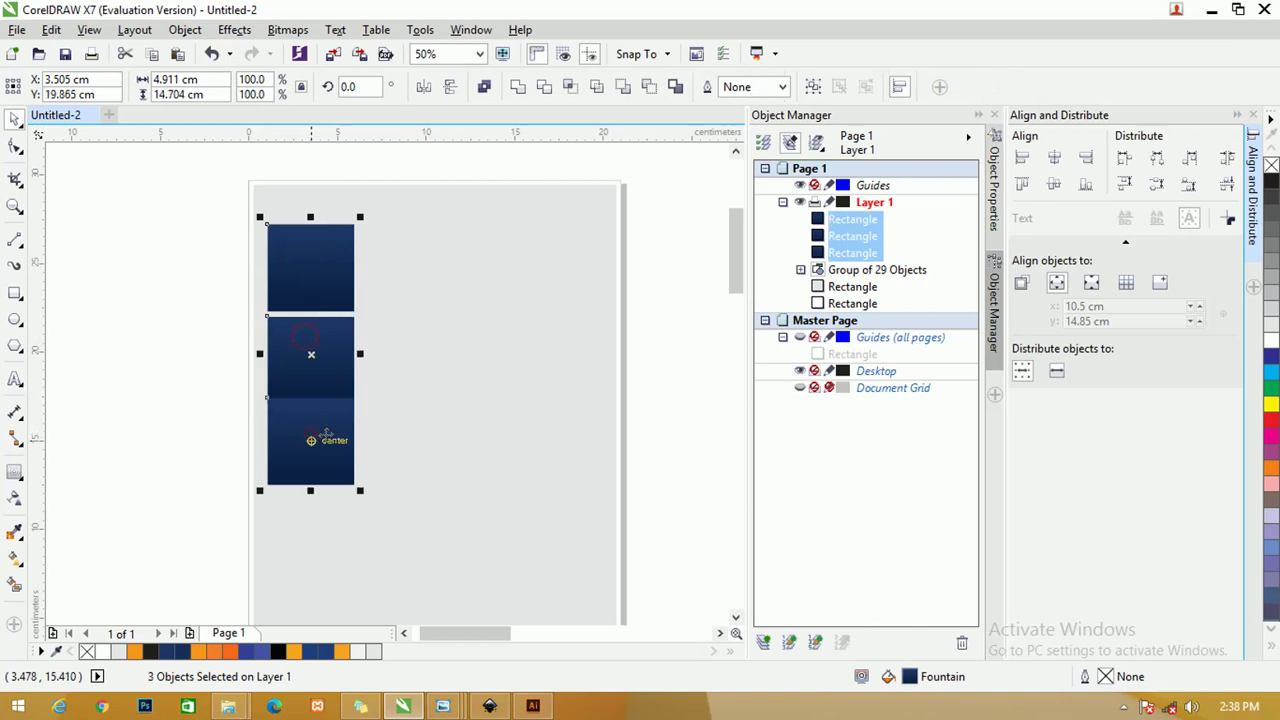
left_click(1228, 188)
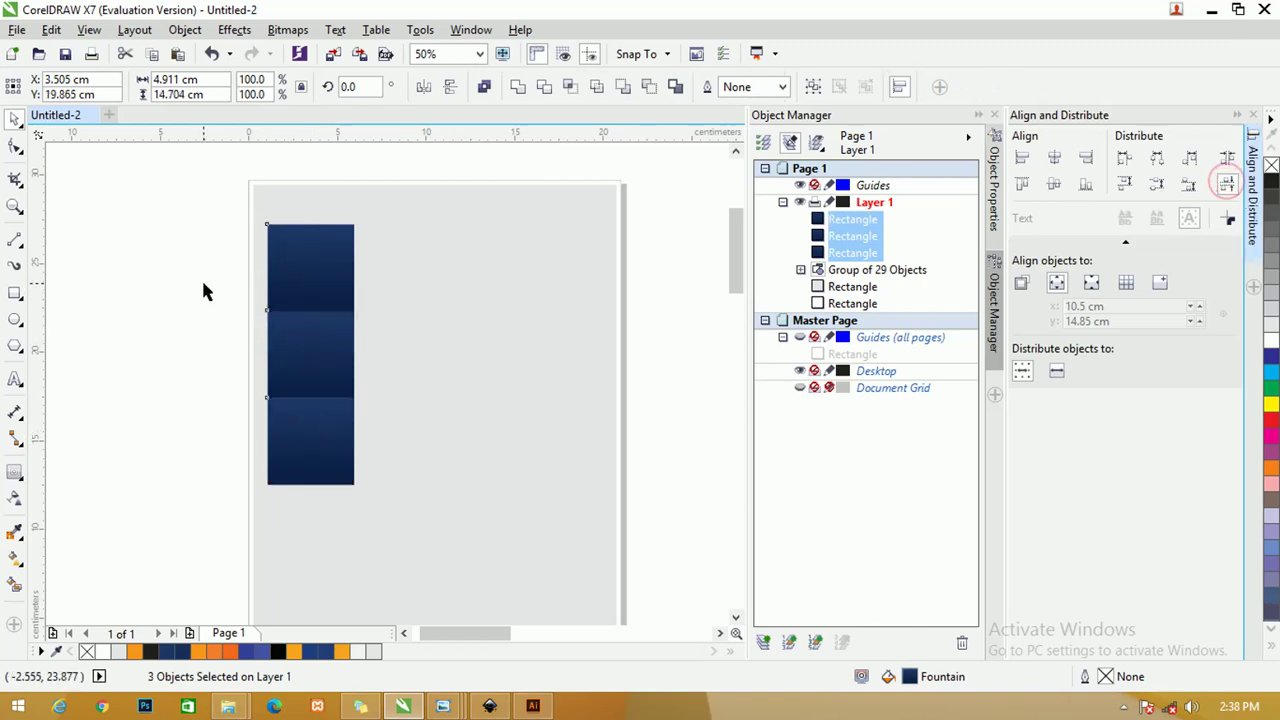
left_click(203, 289)
scroll(289, 306, "up", 2)
scroll(317, 274, "down", 3)
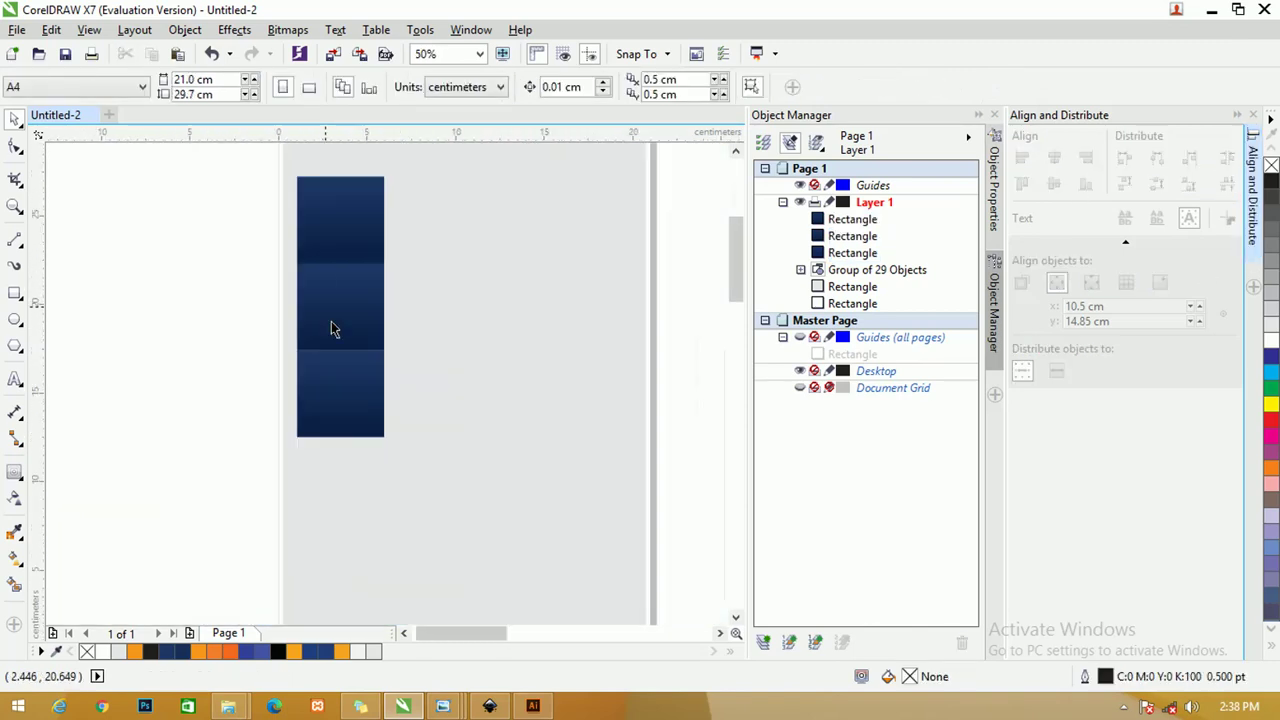
scroll(337, 343, "up", 2)
scroll(337, 345, "down", 2)
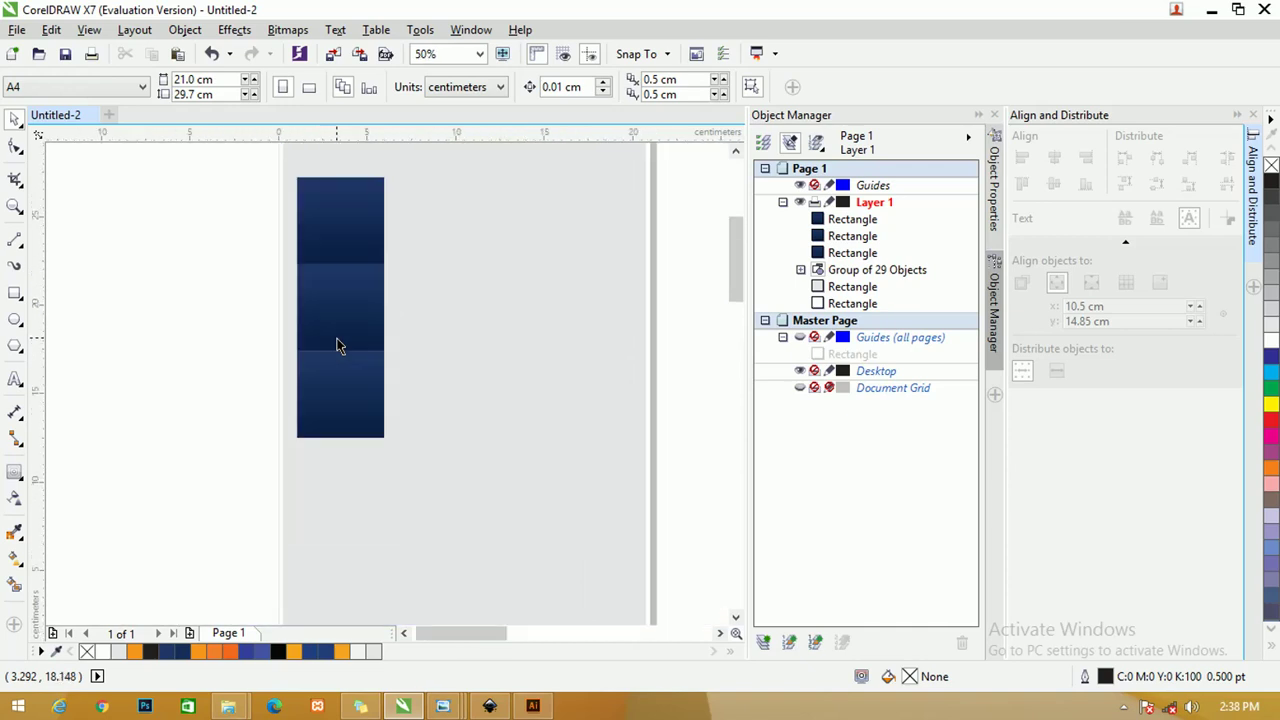
Step: Group the three stacked blue squares
left_click(340, 227)
left_click(340, 307, "shift")
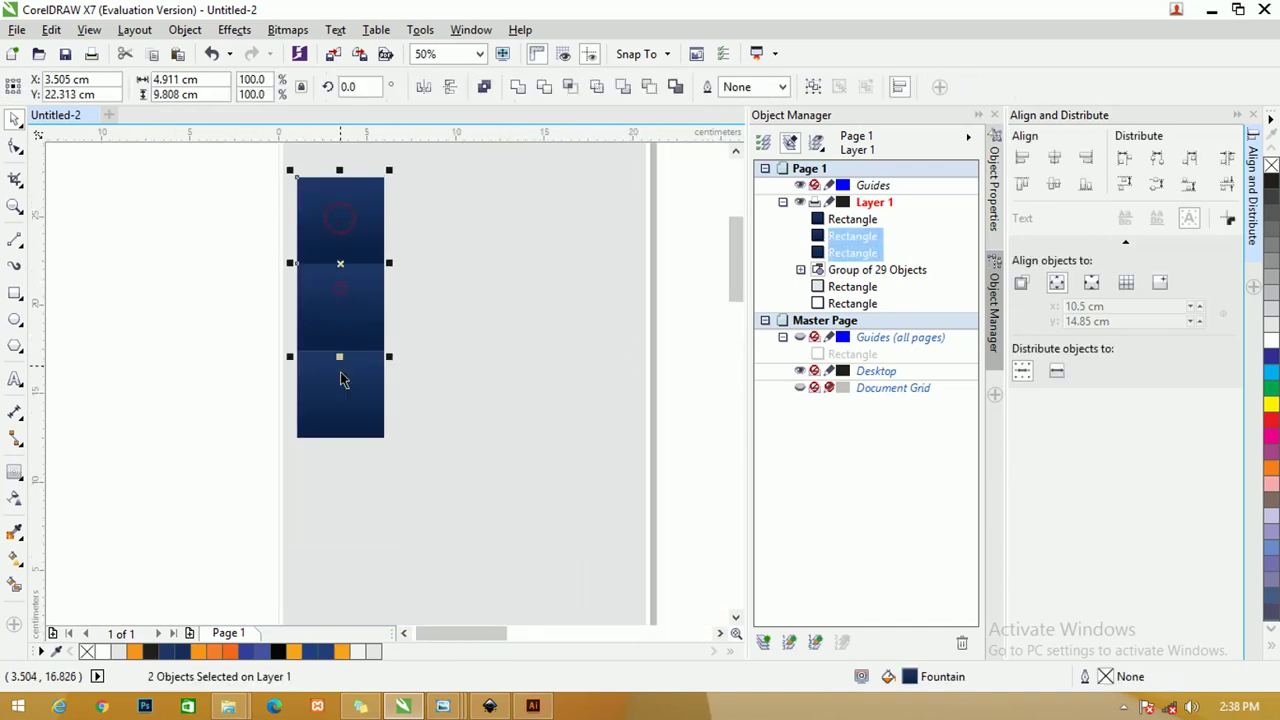
left_click(340, 368, "shift")
left_click_drag(731, 264, 731, 253)
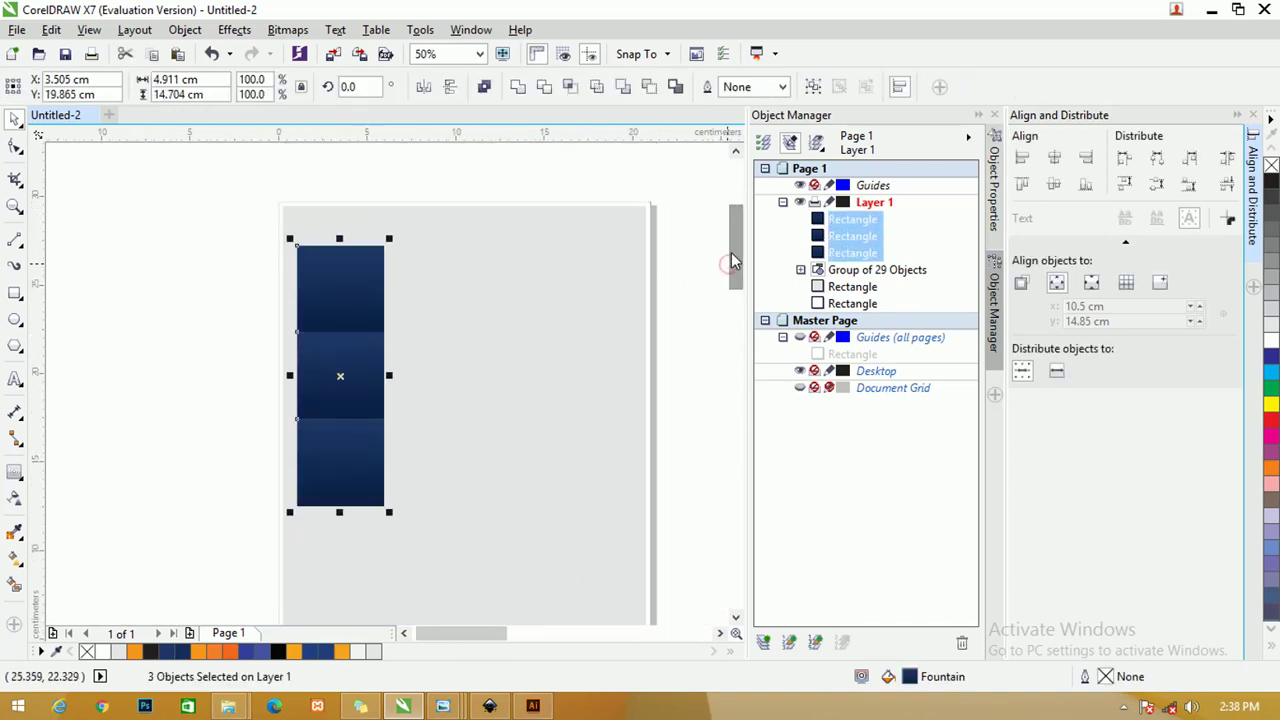
key("ctrl+g")
Step: Align the group of squares to the top and left edges of the grey background rectangle
left_click(468, 258, "shift")
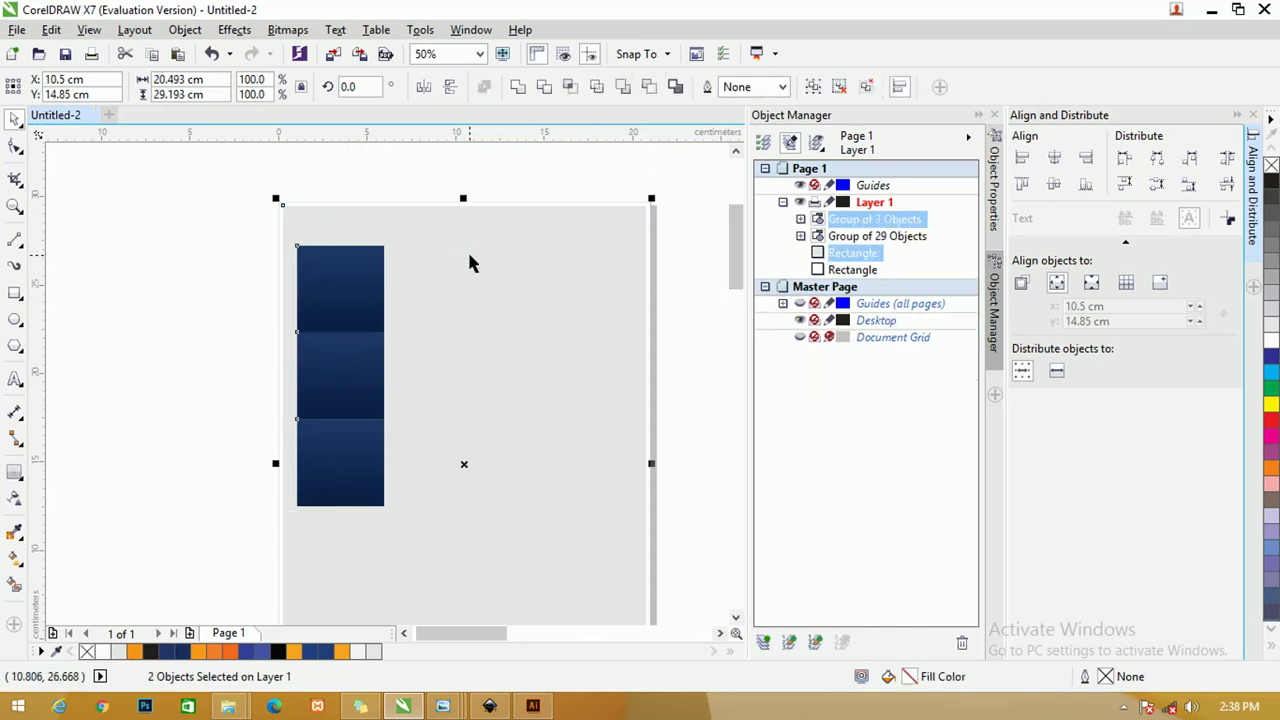
key("t")
key("l")
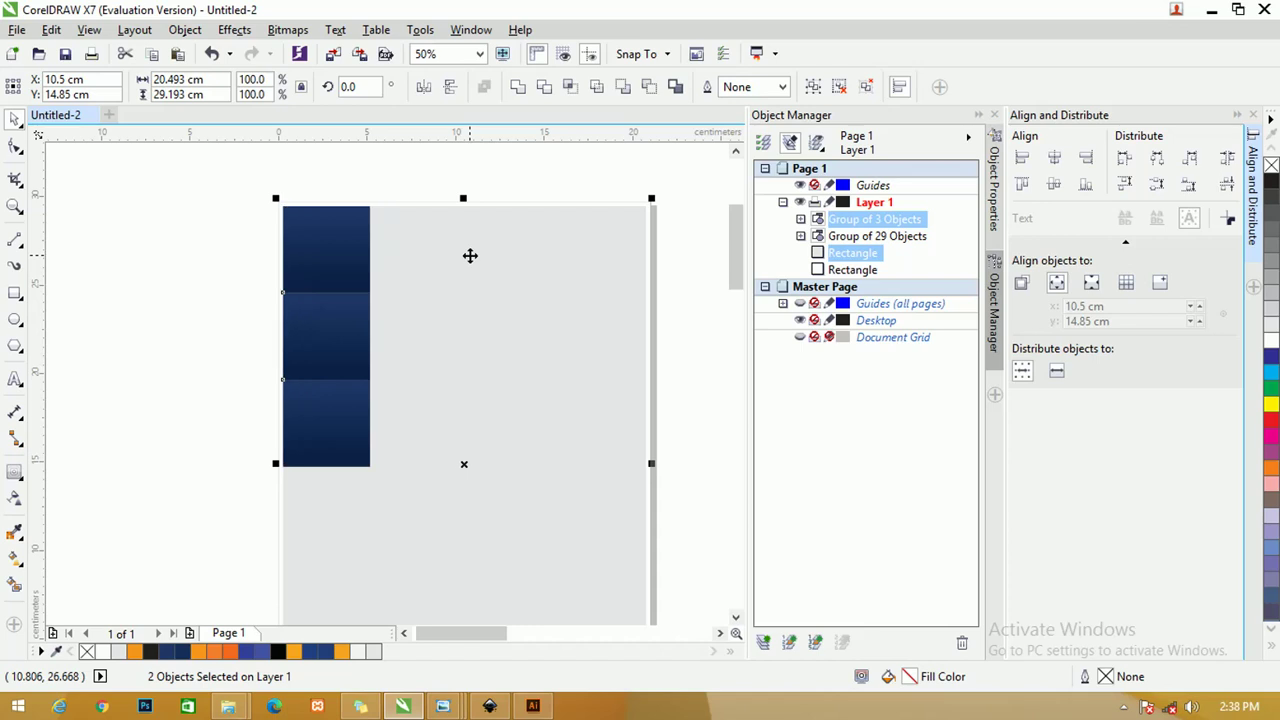
left_click(415, 170)
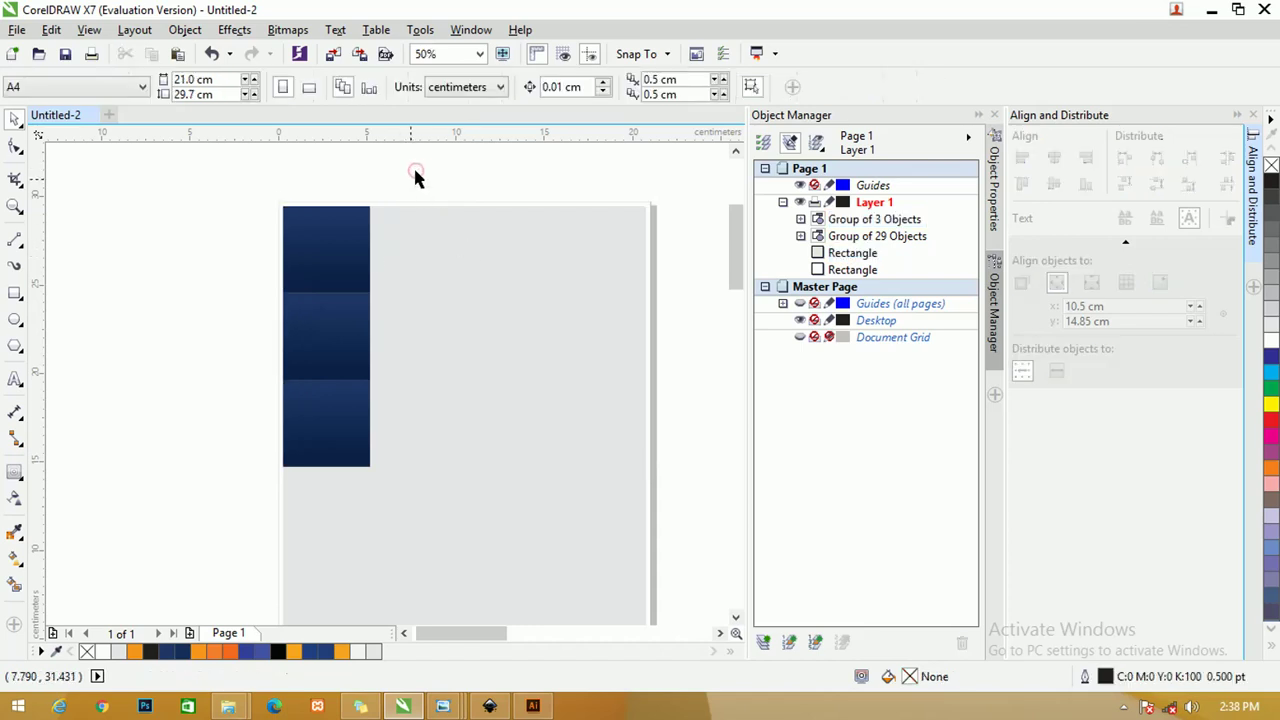
Step: Scale the group of squares proportionally to about 5.17 cm wide, keeping its upper-left corner in place
left_click(336, 428)
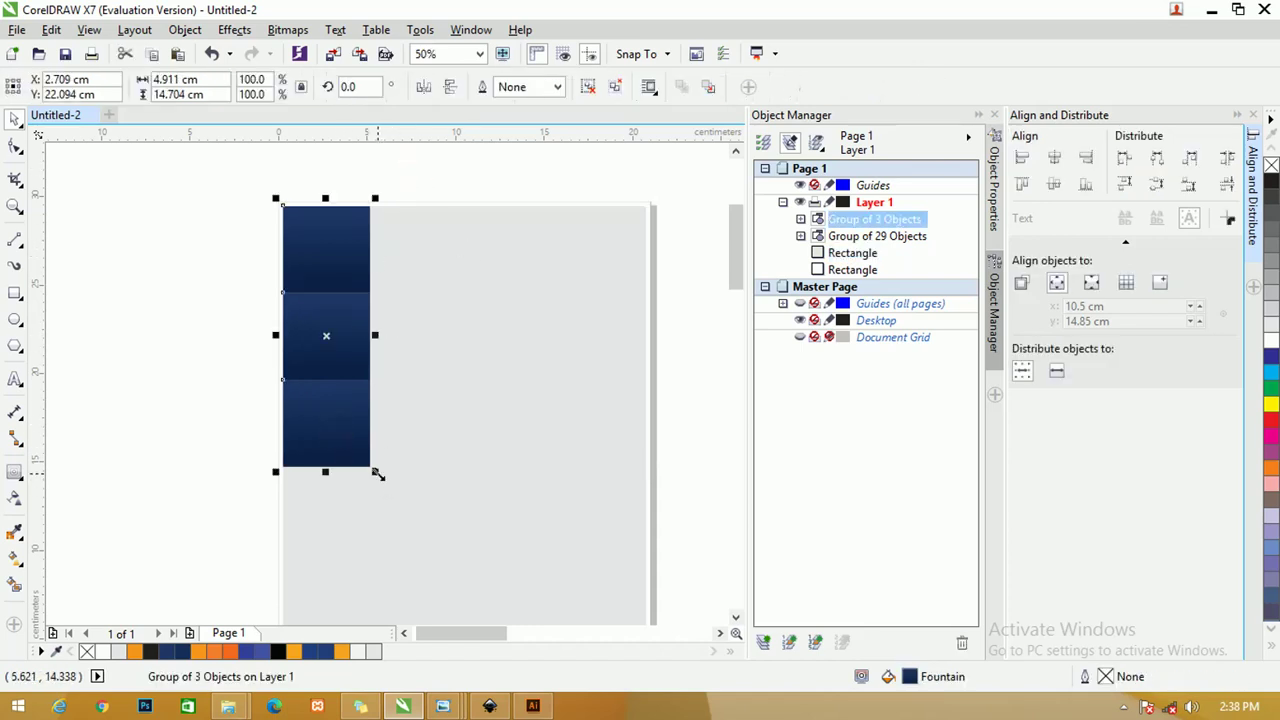
left_click_drag(377, 474, 382, 488)
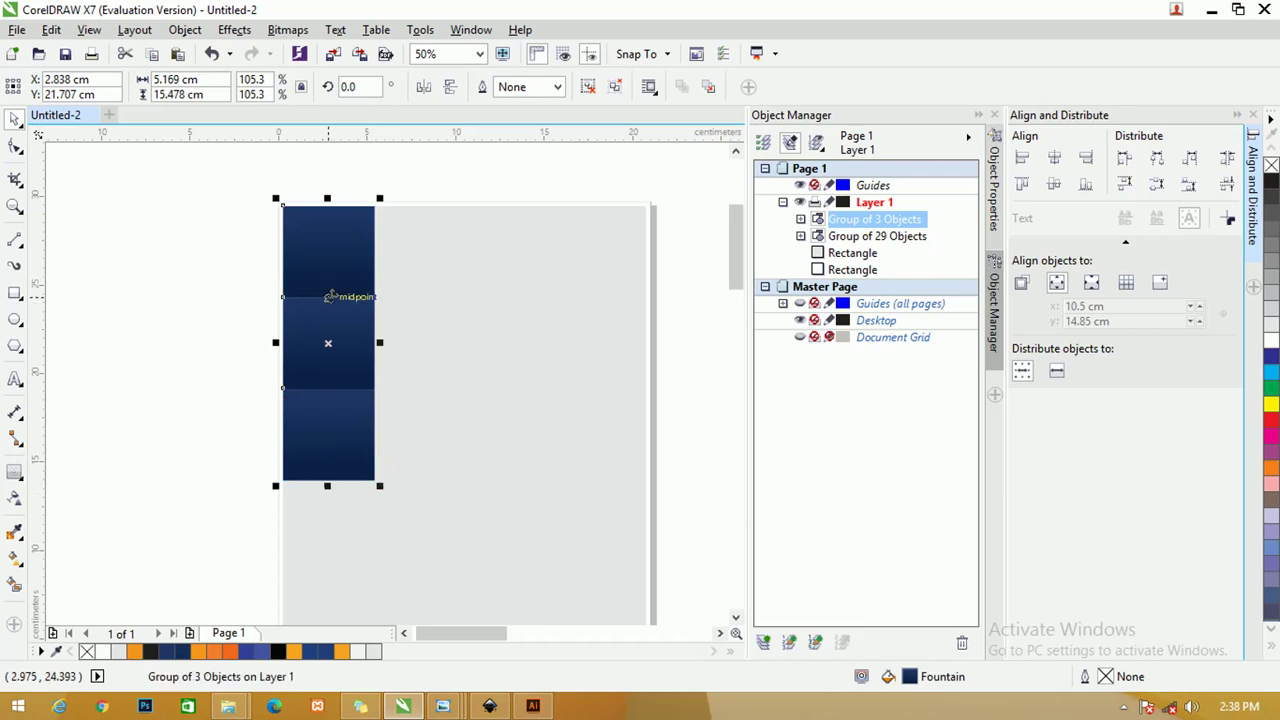
left_click(193, 256)
scroll(341, 325, "up", 1)
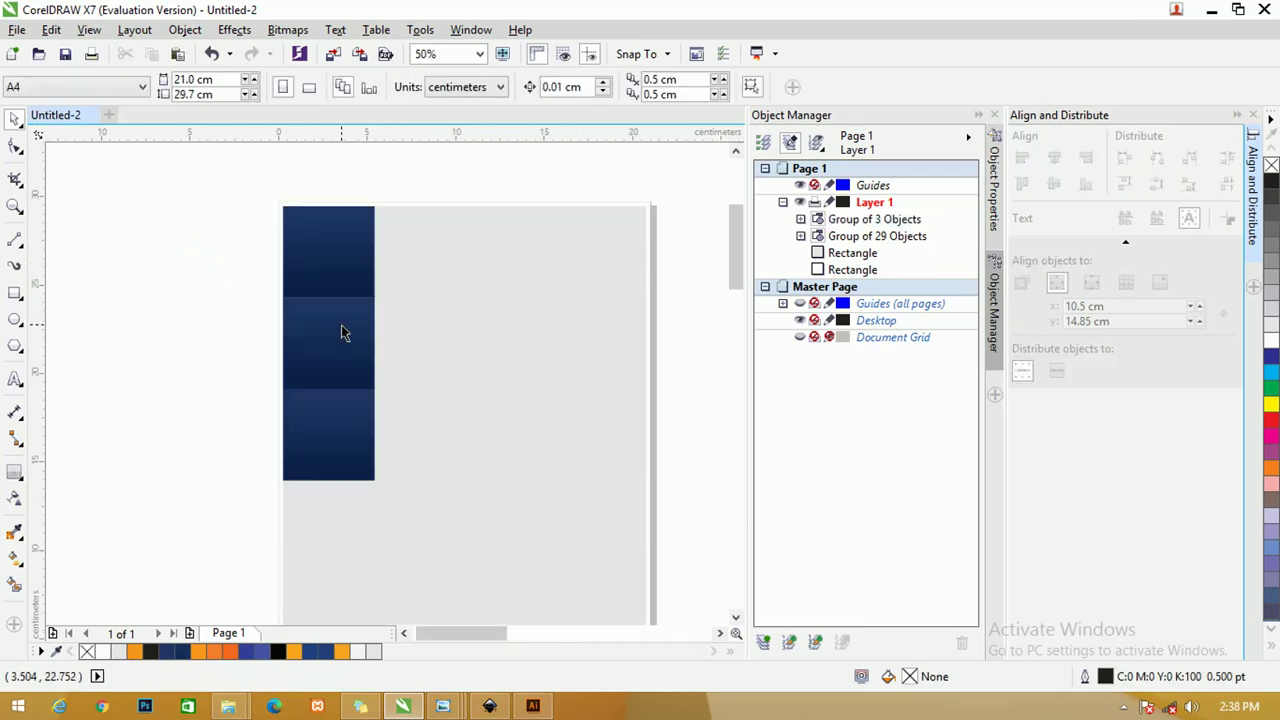
Step: Ungroup all objects in the column of squares
left_click(320, 414)
right_click(320, 406)
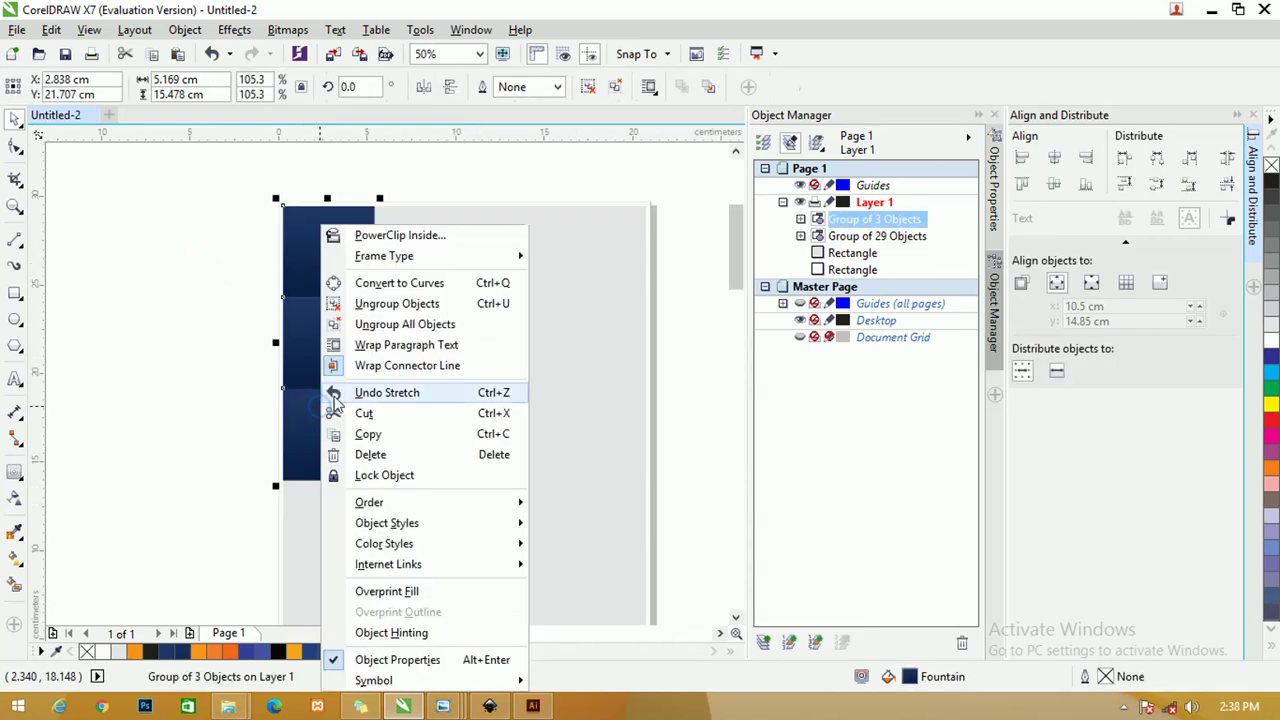
left_click(370, 330)
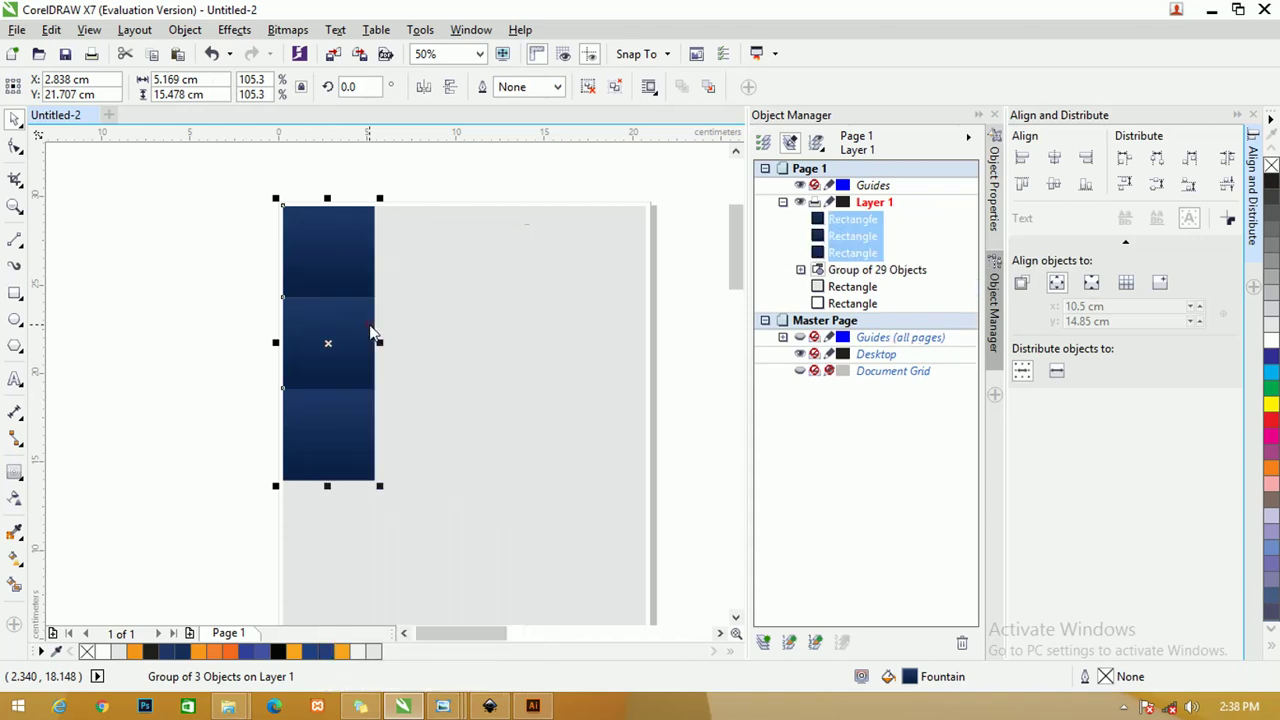
left_click(211, 332)
Step: Duplicate the lowest square and stretch the copy to the grey background's far edge, 20.493 cm wide
left_click(362, 448)
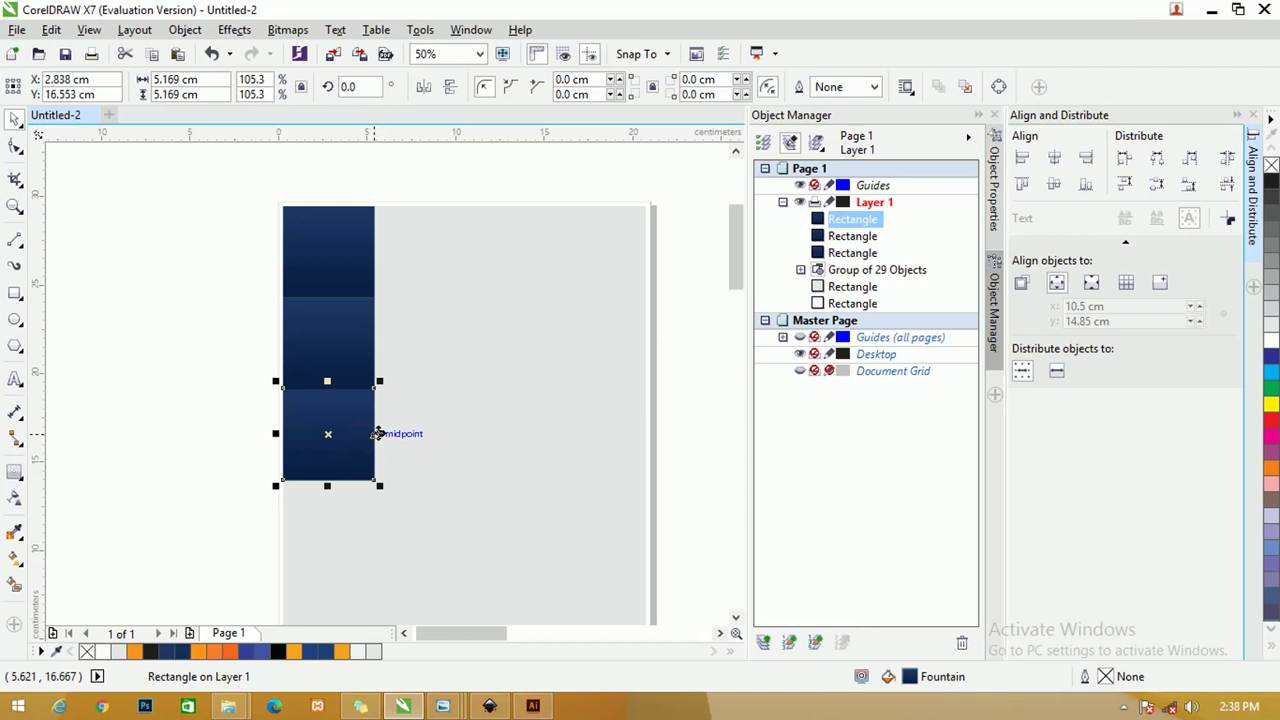
key("KP_Add")
left_click_drag(377, 432, 646, 441)
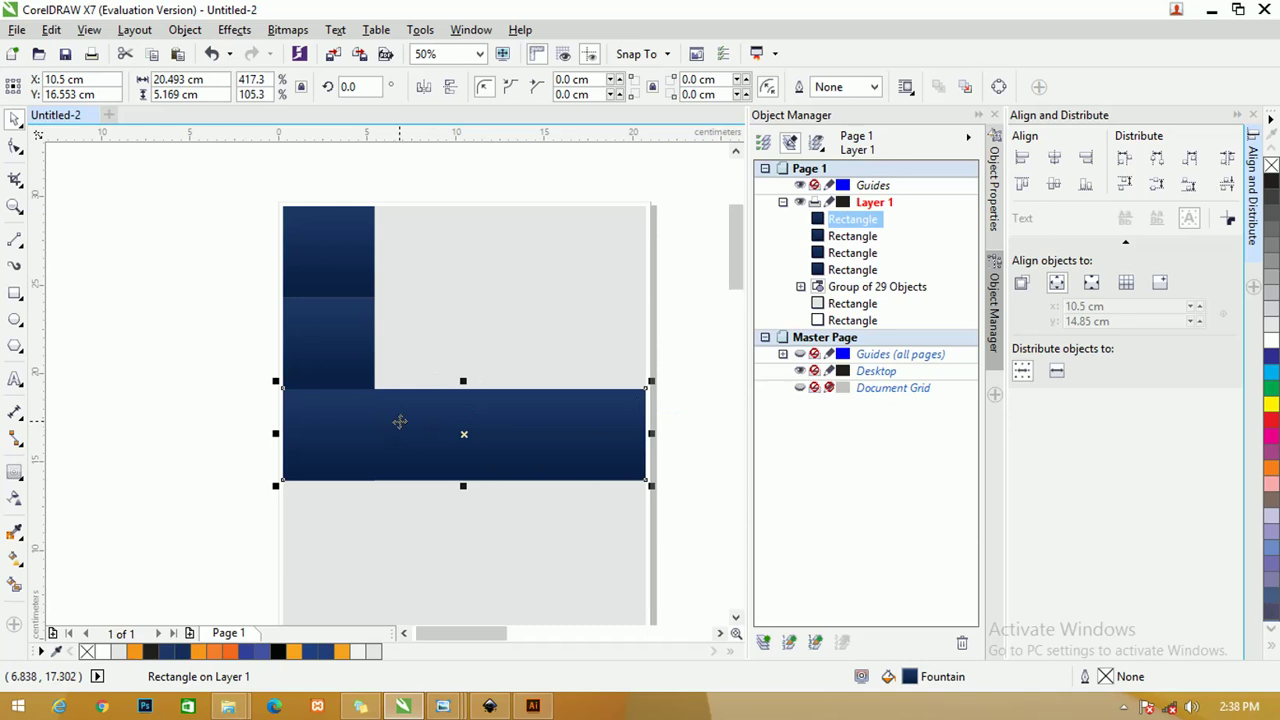
Step: Send the wide gradient band backward one object at a time to the bottom of Layer 1
key("ctrl+Page_Down")
key("ctrl+Page_Down")
key("ctrl+Page_Down")
key("ctrl+Page_Down")
key("ctrl+Page_Down")
key("ctrl+Page_Down")
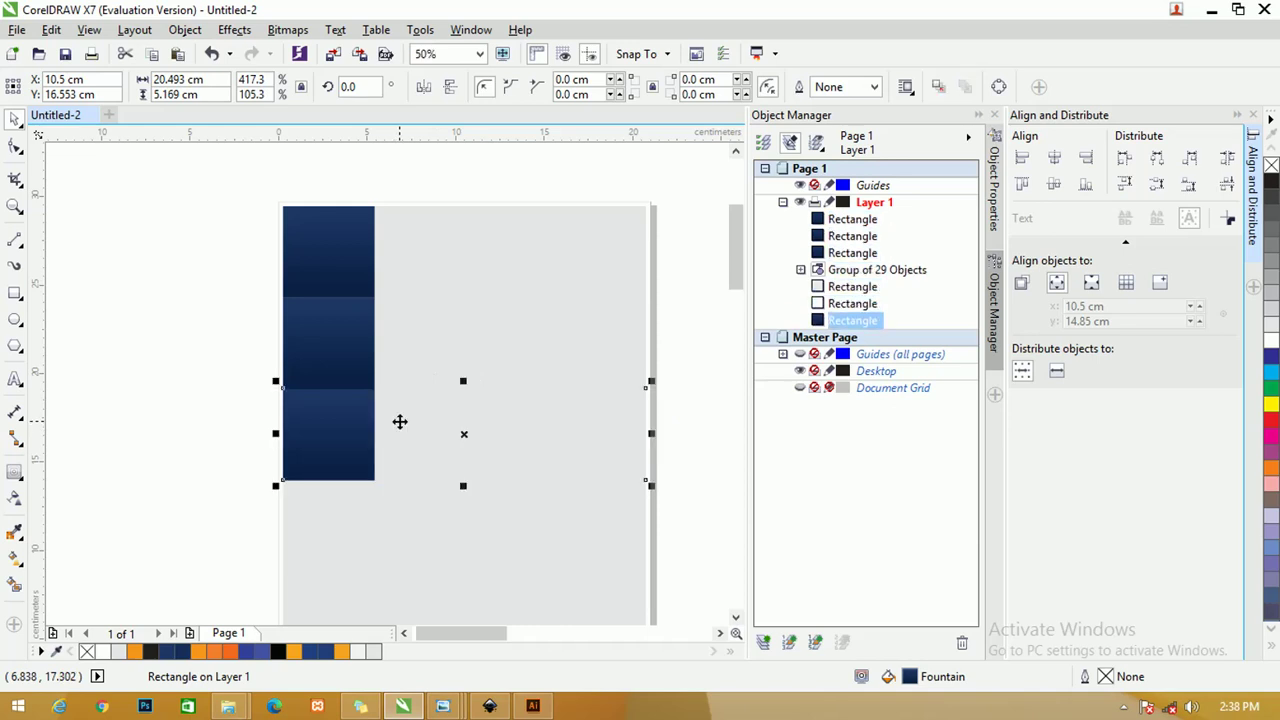
Step: Bring the wide gradient band forward to just above the grey background and fill it with orange
key("ctrl+Page_Up")
key("ctrl+Page_Up")
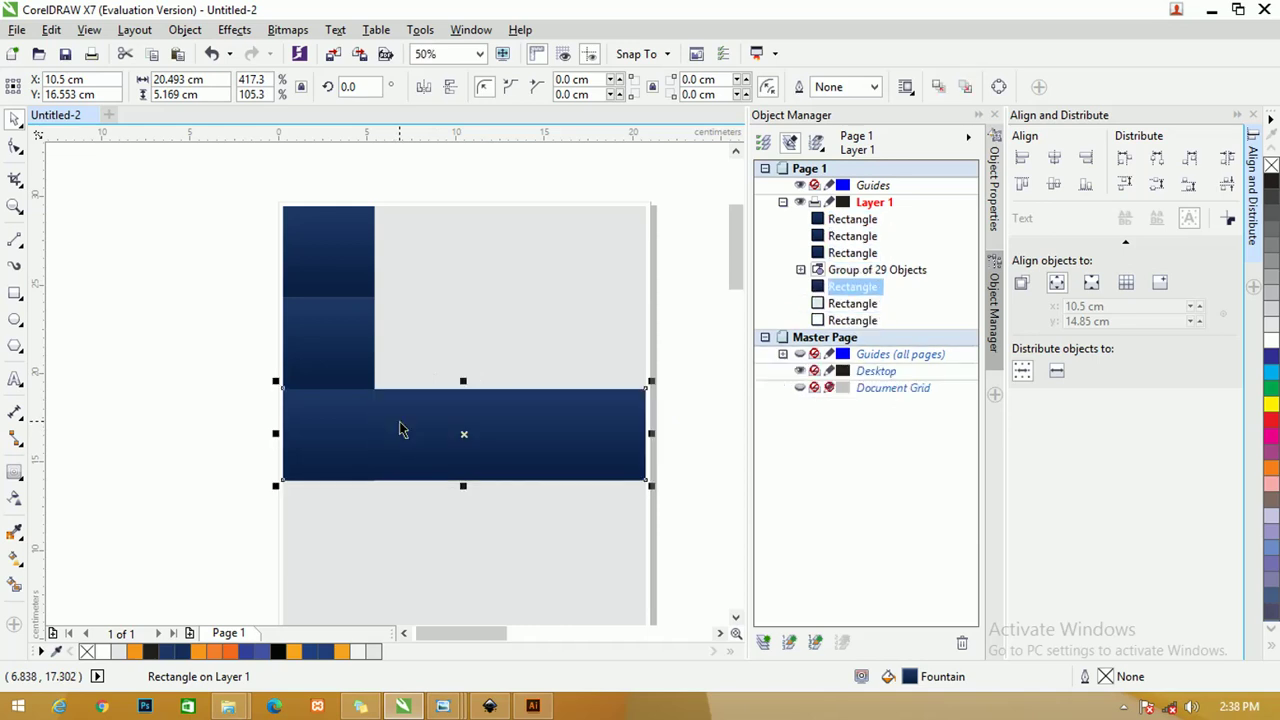
left_click(135, 652)
left_click(145, 415)
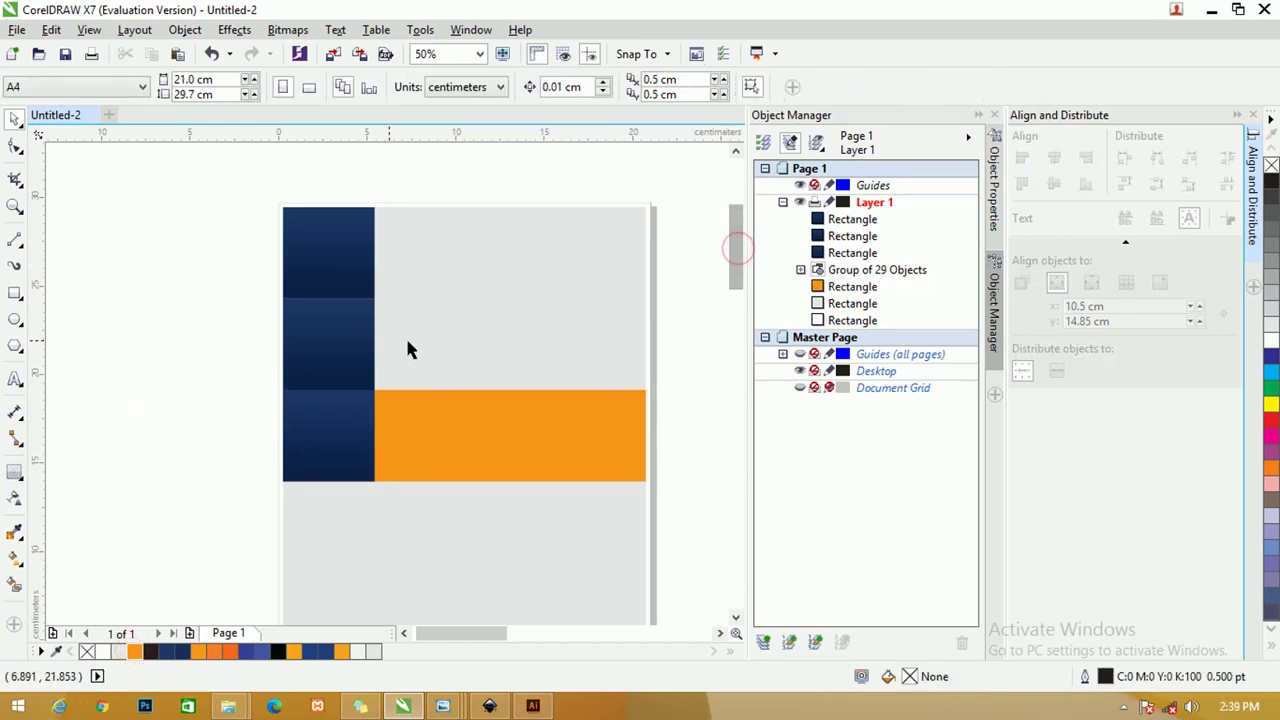
Step: Copy the upper two dark blue squares to just below the orange band's far end and group the copies
left_click(343, 325)
left_click(340, 281, "shift")
scroll(340, 281, "down", 2)
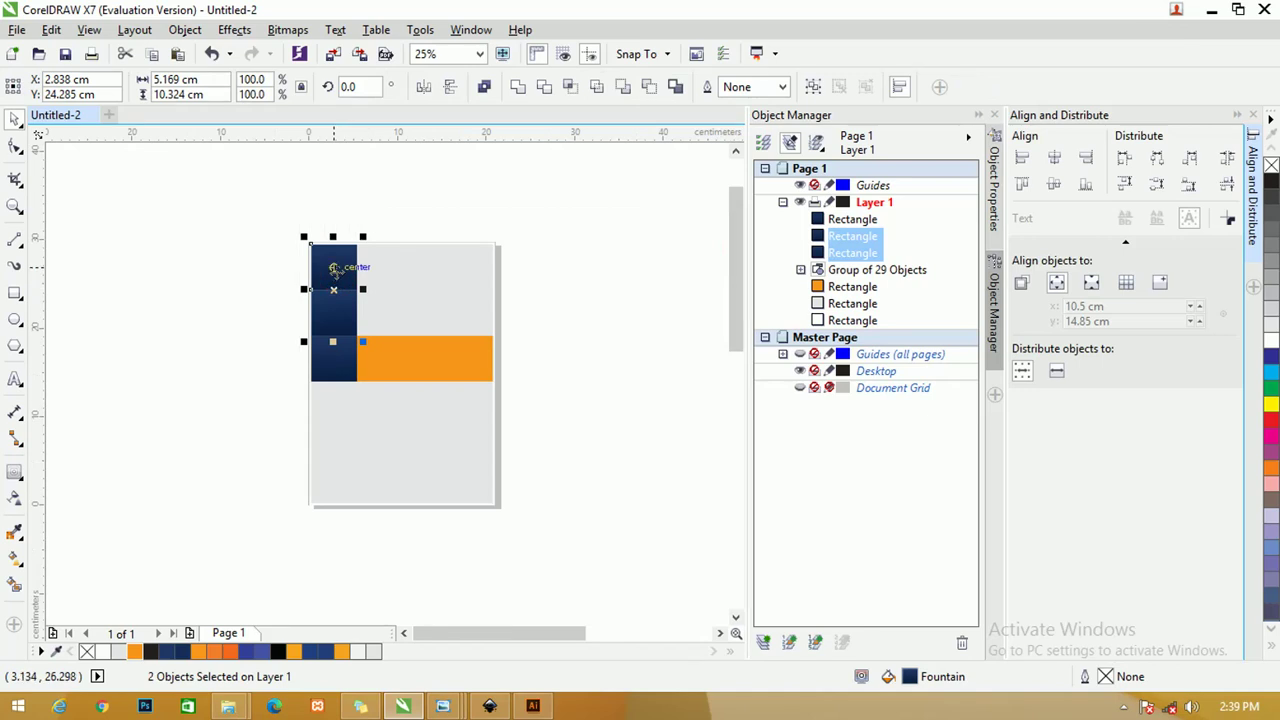
left_click_drag(333, 268, 460, 405)
key("ctrl+g")
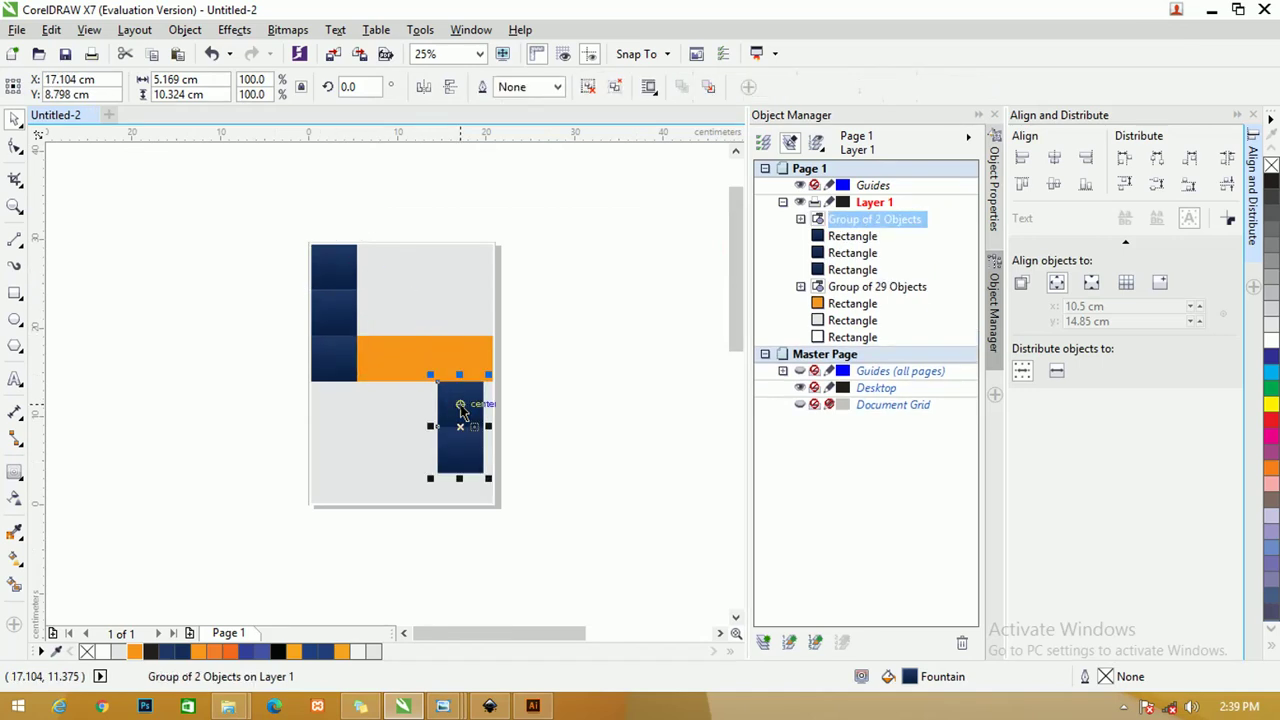
Step: Align the grouped pair of squares to the right edge of the orange band
left_click(460, 367, "shift")
key("r")
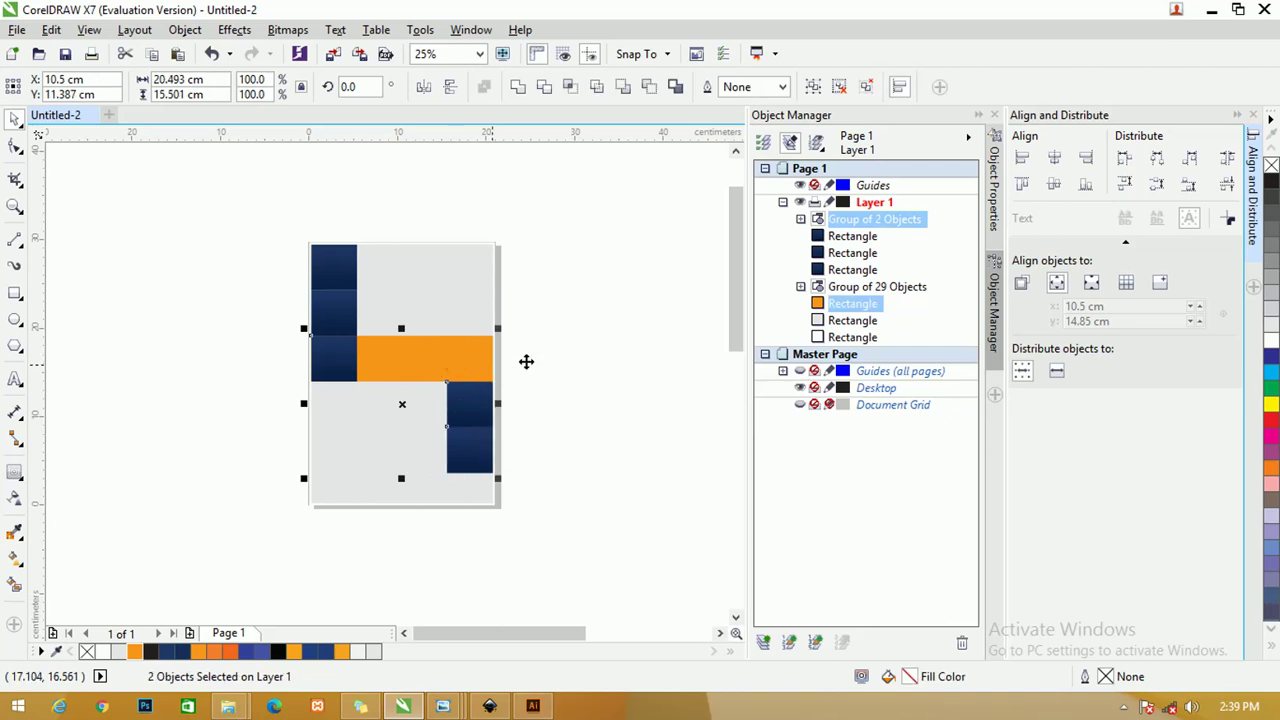
left_click(554, 343)
Step: Show the master page's Guides (all pages) layer and lock it
scroll(474, 380, "up", 3)
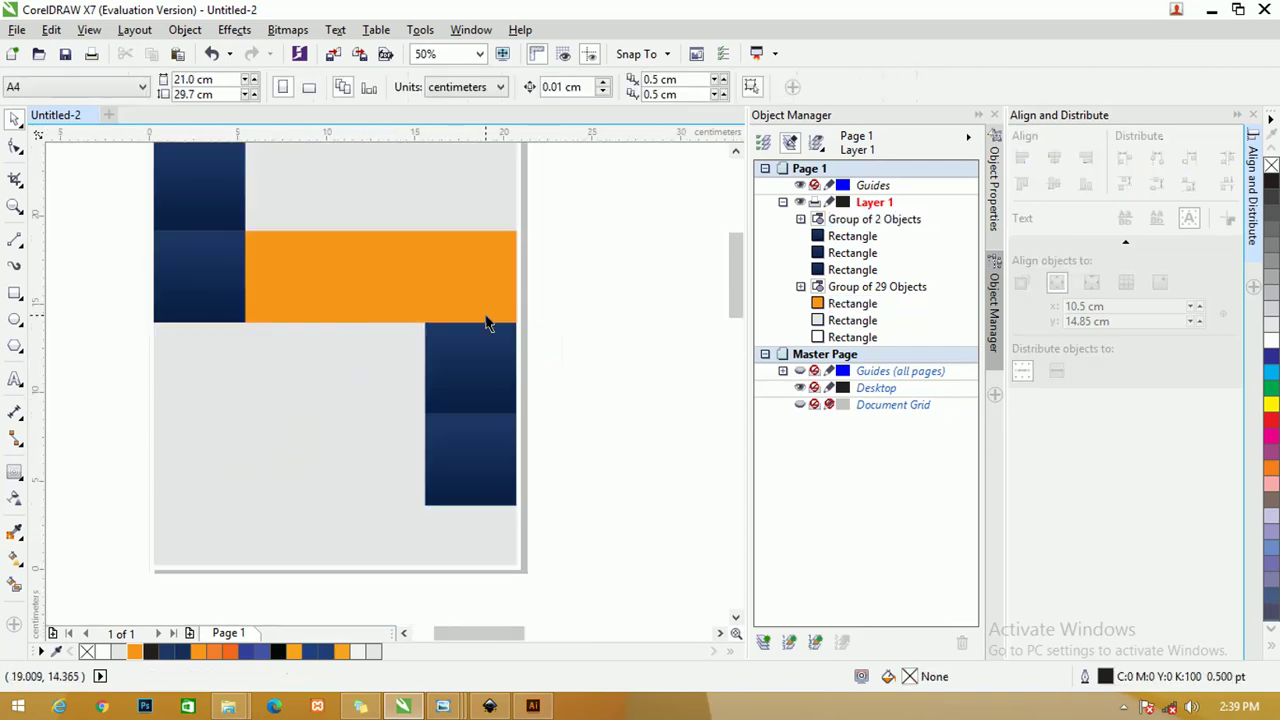
left_click_drag(732, 281, 732, 265)
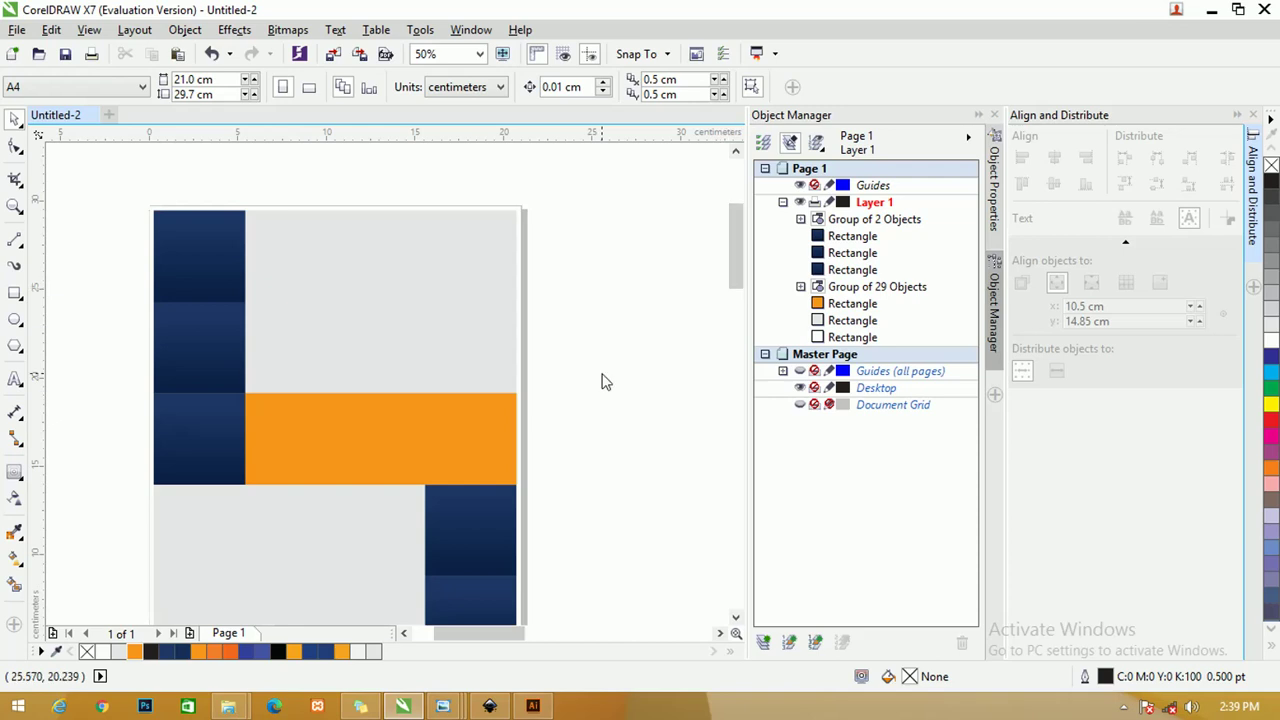
mouse_move(729, 220)
left_mouse_down()
mouse_move(731, 255)
mouse_move(733, 215)
mouse_move(743, 222)
left_mouse_up()
left_click(806, 371)
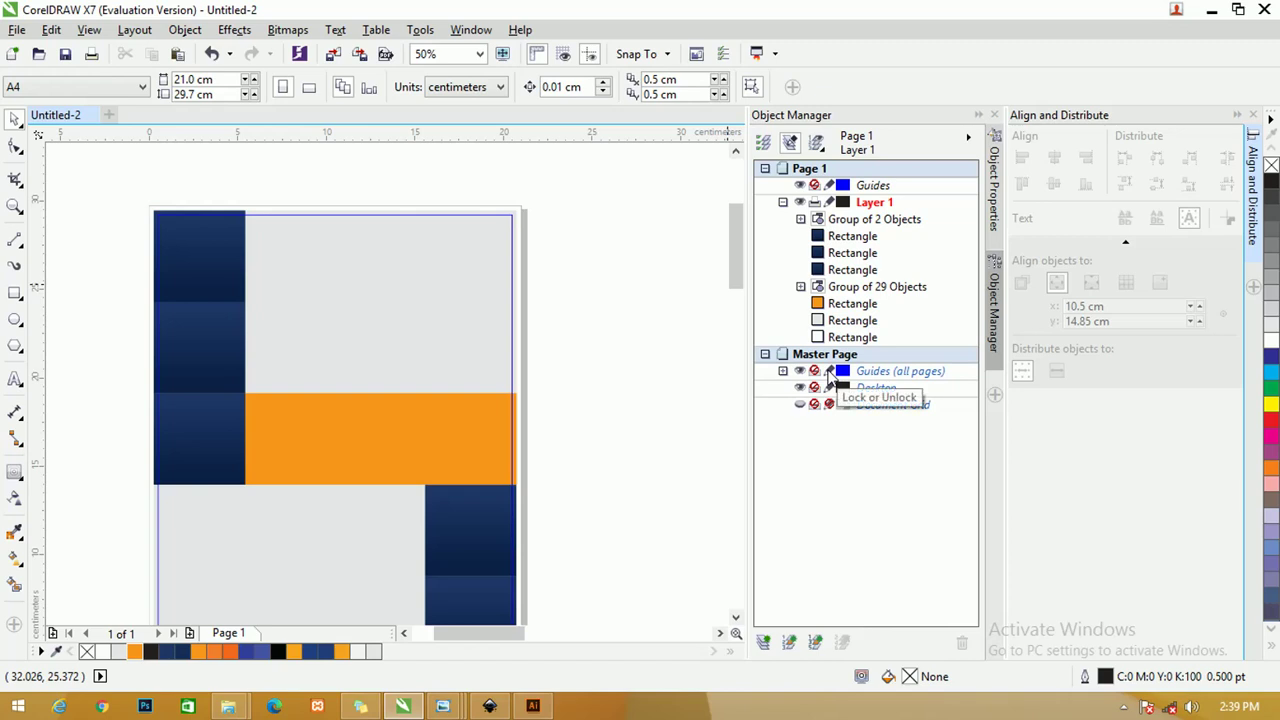
scroll(735, 281, "down", 4)
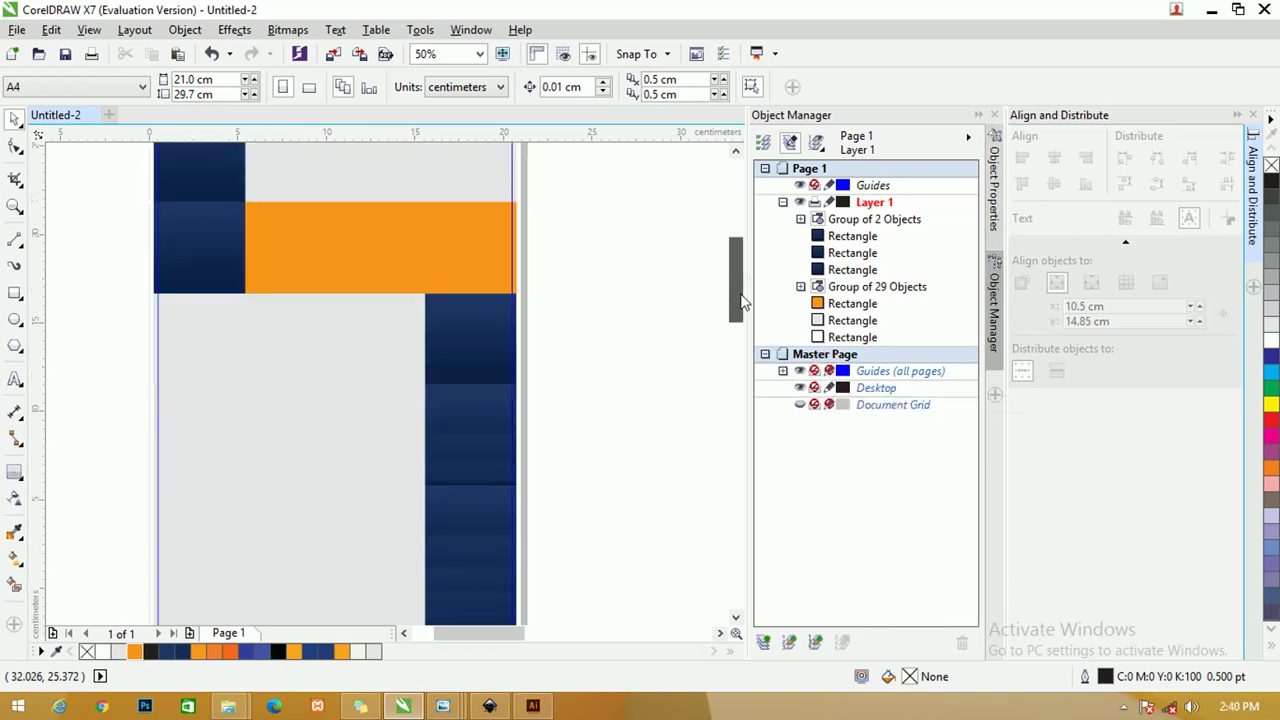
scroll(738, 282, "up", 2)
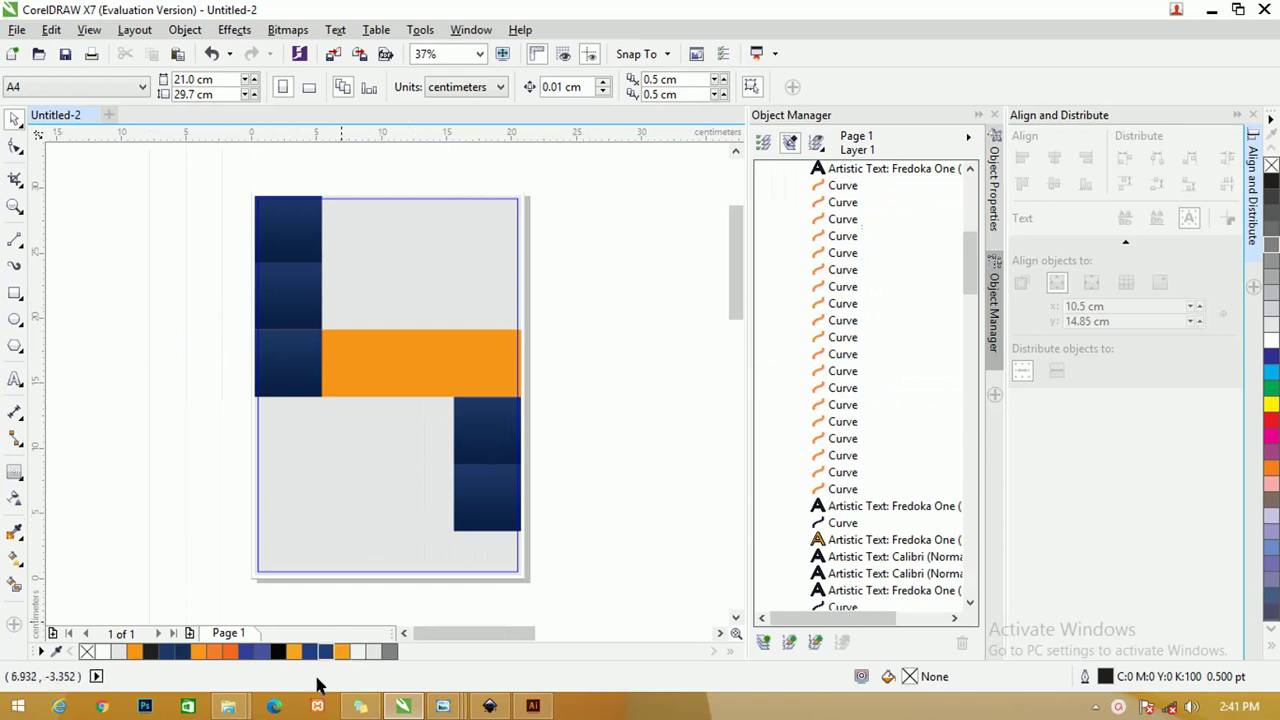
Step: Switch to File Explorer and bring the photo of two students from the Pictures folder into the CorelDRAW page
mouse_move(226, 708)
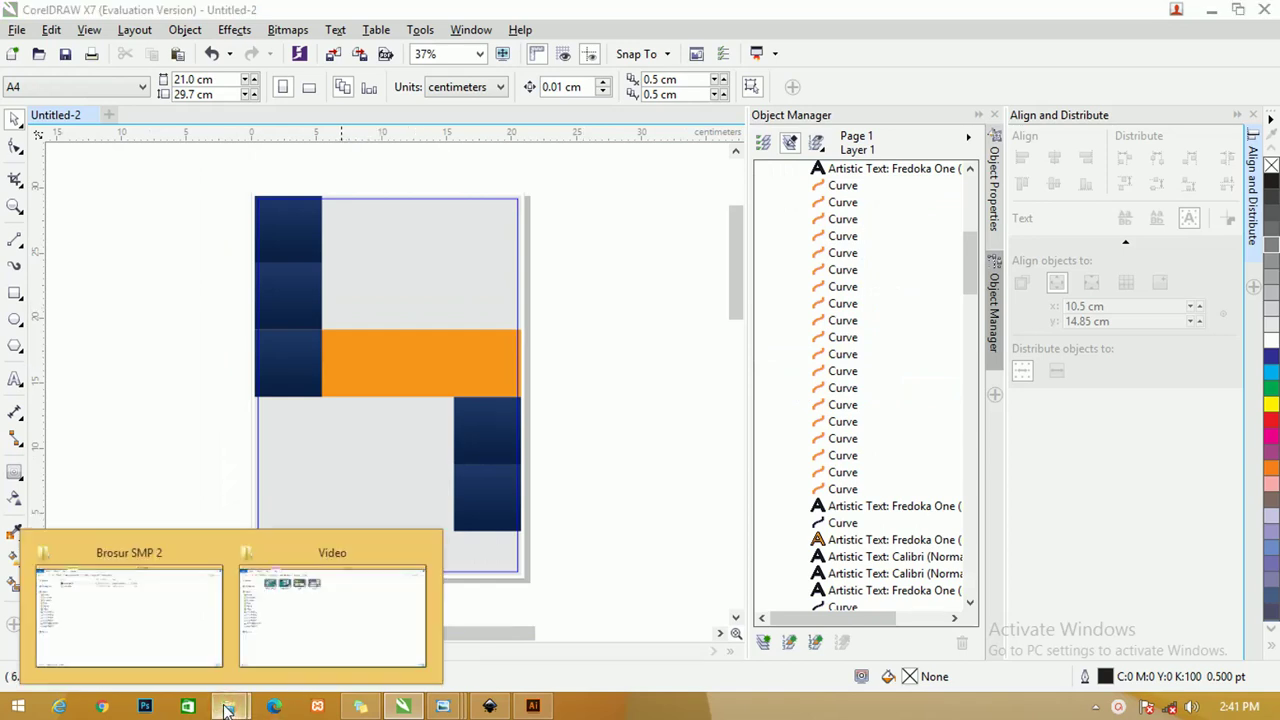
left_click(148, 603)
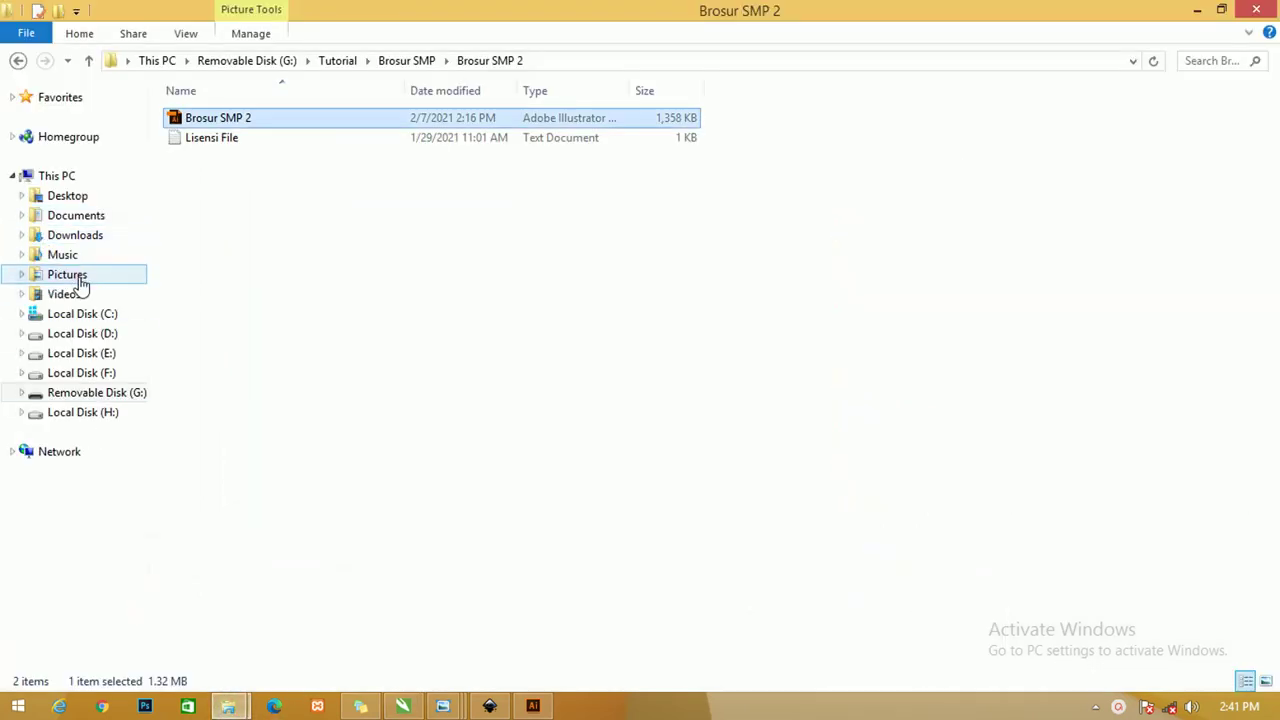
left_click(70, 276)
left_click_drag(718, 135, 593, 484)
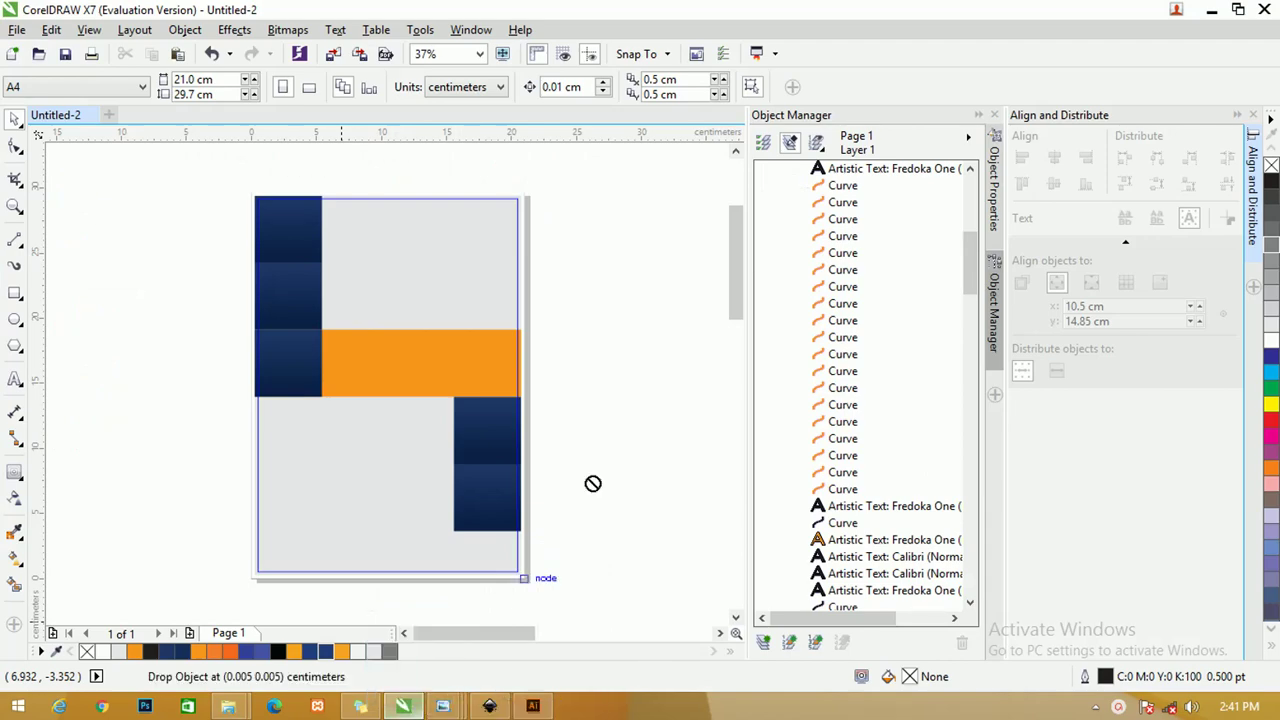
left_click_drag(590, 275, 588, 291)
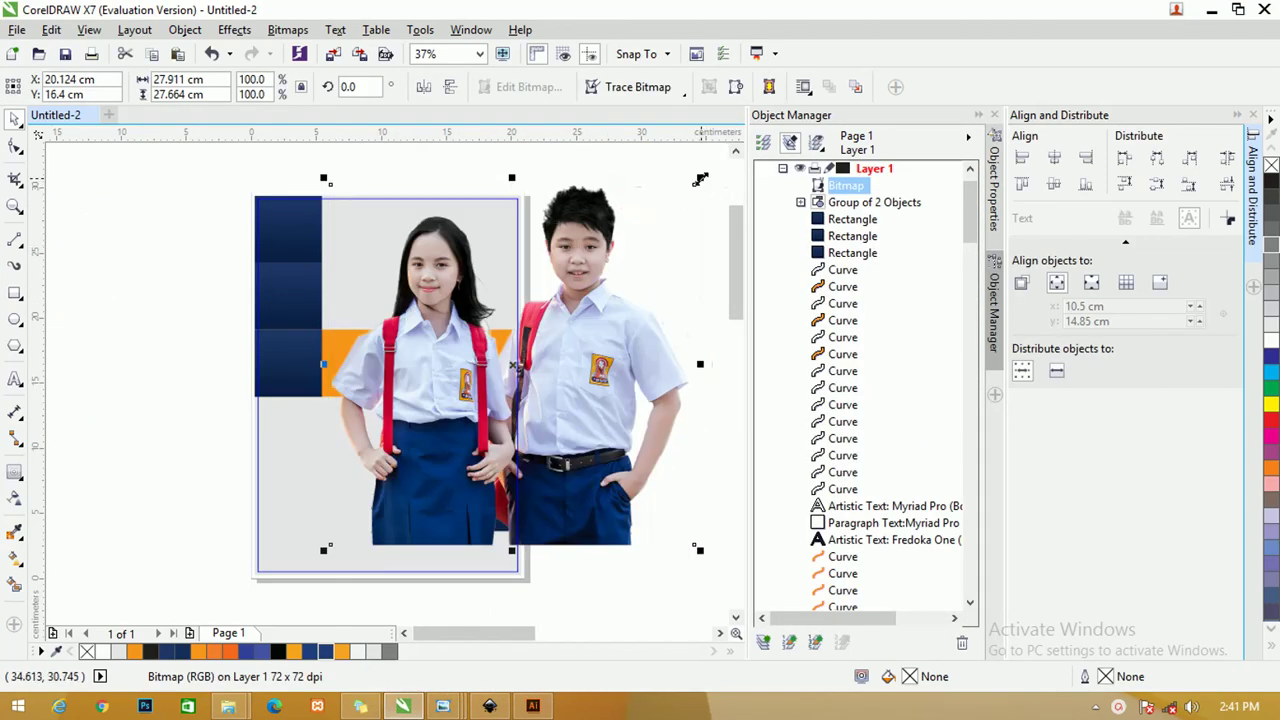
Step: Scale the student photo proportionally to about 11.07 cm wide and place it beside the dark blue column, overlapping the orange band
left_click_drag(694, 184, 600, 360)
left_click_drag(442, 470, 444, 305)
left_click(442, 338)
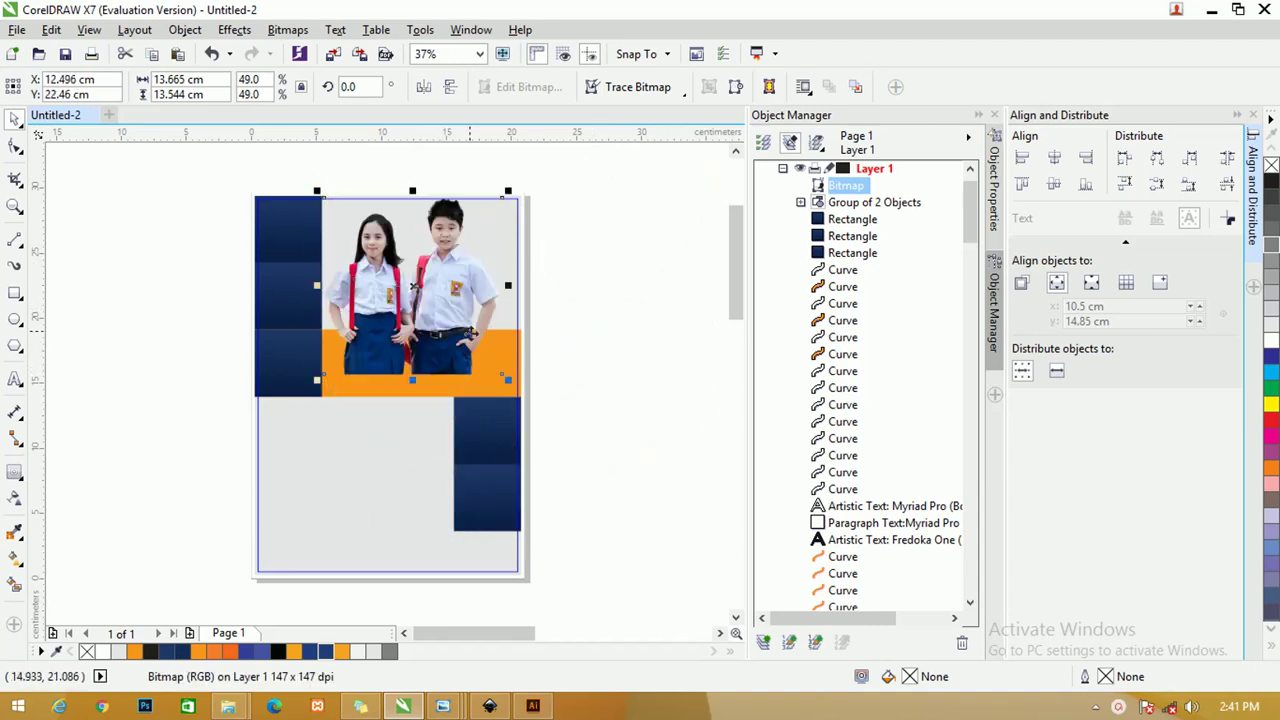
left_click_drag(513, 388, 478, 347)
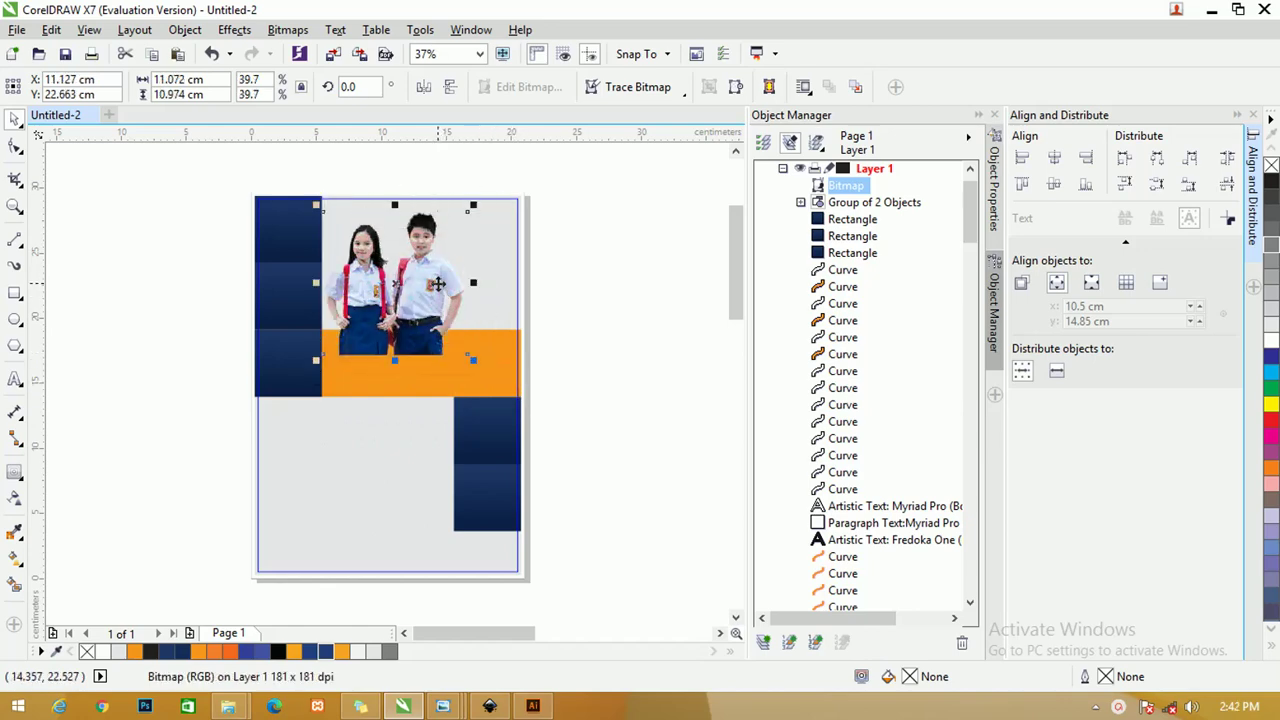
scroll(437, 284, "up", 2)
scroll(440, 278, "down", 2)
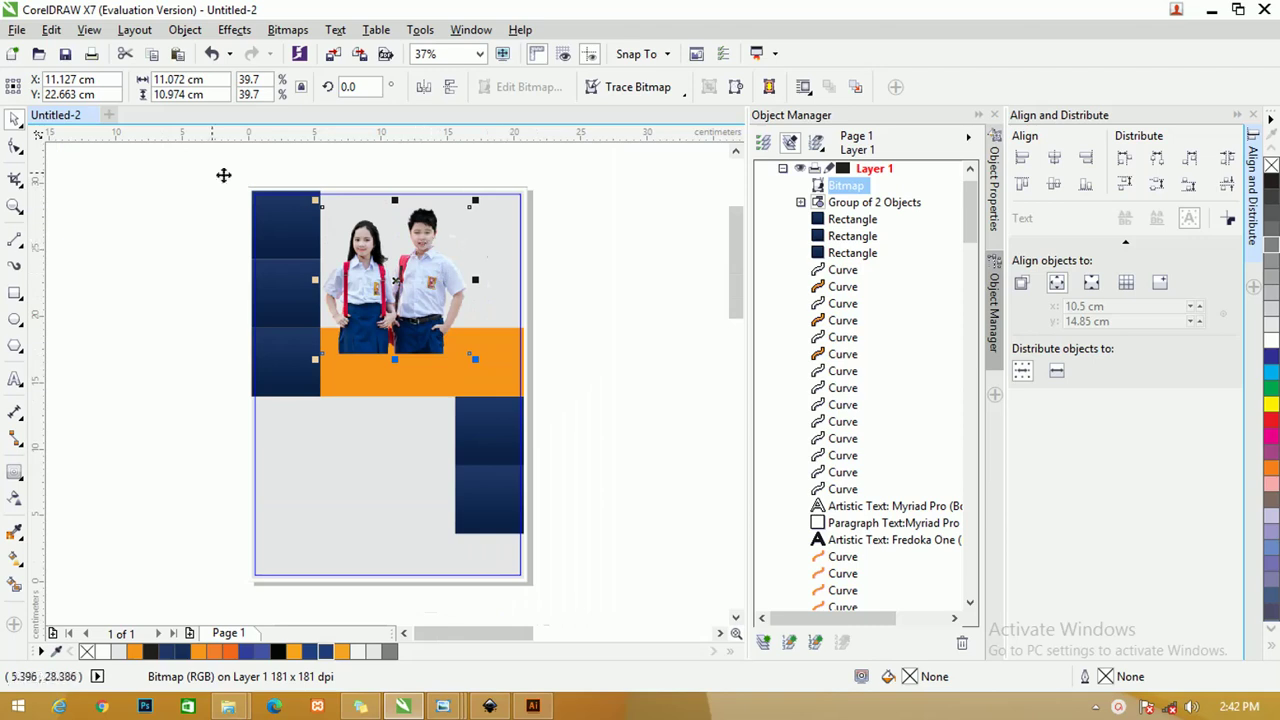
left_click_drag(390, 288, 397, 287)
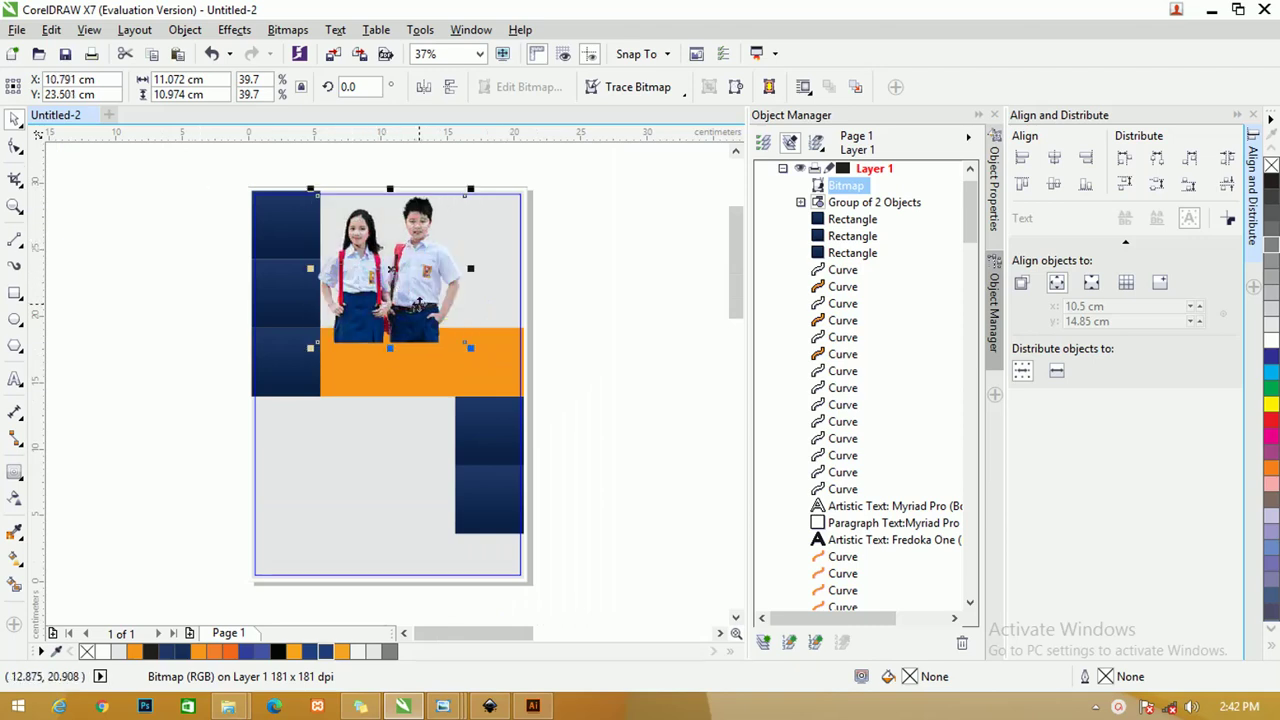
Step: Send the student photo backward one object at a time, down past the icon curves and text objects in Layer 1
key("ctrl+Page_Down")
key("ctrl+Page_Down")
key("ctrl+Page_Down")
key("ctrl+Page_Down")
key("ctrl+Page_Down")
key("ctrl+Page_Down")
key("ctrl+Page_Down")
key("ctrl+Page_Down")
key("ctrl+Page_Down")
key("ctrl+Page_Down")
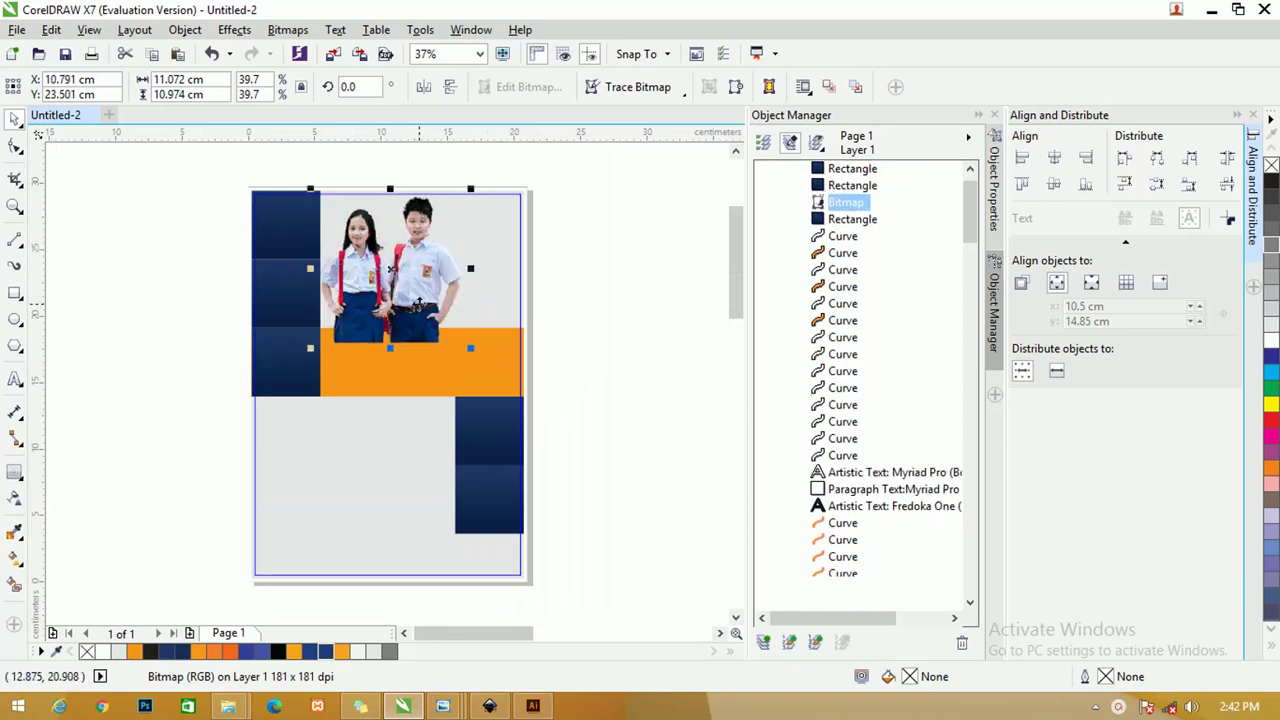
key("ctrl+Page_Down")
key("ctrl+Page_Down")
key("ctrl+Page_Down")
key("ctrl+Page_Down")
key("ctrl+Page_Down")
key("ctrl+Page_Down")
key("ctrl+Page_Down")
key("ctrl+Page_Down")
key("ctrl+Page_Down")
key("ctrl+Page_Down")
key("ctrl+Page_Down")
key("ctrl+Page_Down")
key("ctrl+Page_Down")
key("ctrl+Page_Down")
key("ctrl+Page_Down")
key("ctrl+Page_Down")
key("ctrl+Page_Down")
key("ctrl+Page_Down")
key("ctrl+Page_Down")
key("ctrl+Page_Down")
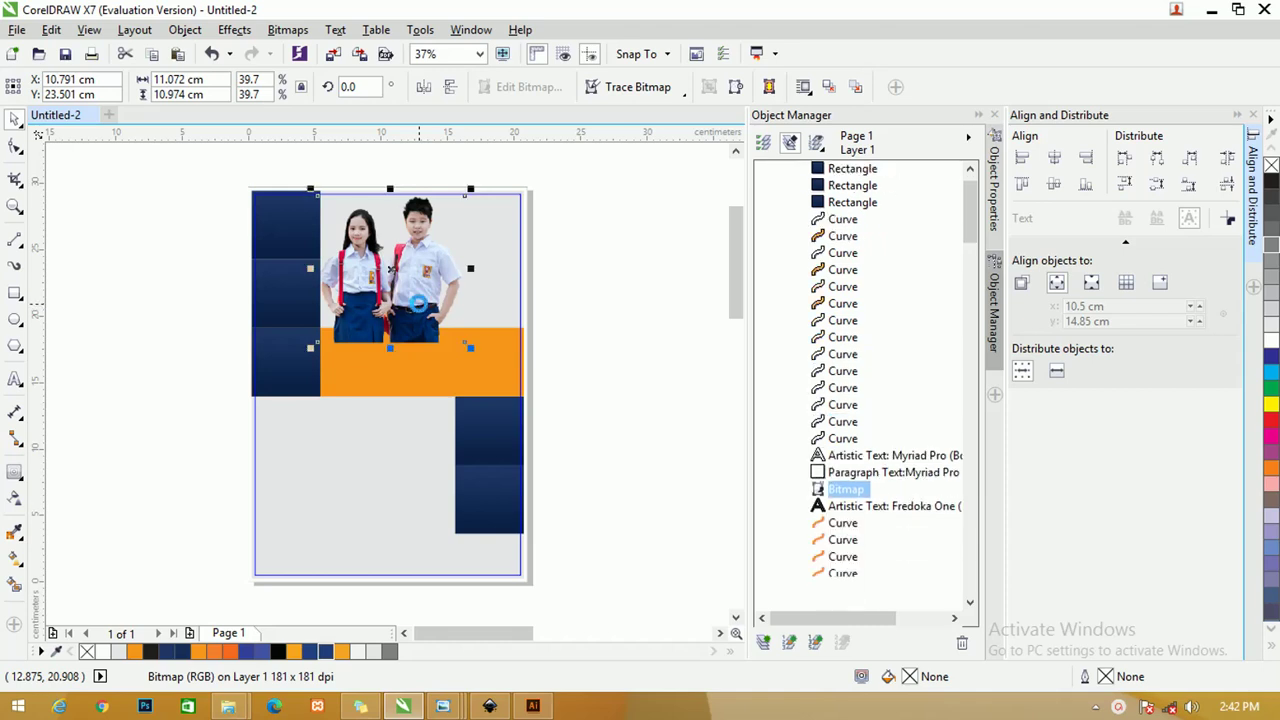
key("ctrl+Page_Down")
key("ctrl+Page_Down")
key("ctrl+Page_Down")
key("ctrl+Page_Down")
key("ctrl+Page_Down")
key("ctrl+Page_Down")
key("ctrl+Page_Down")
key("ctrl+Page_Down")
key("ctrl+Page_Down")
key("ctrl+Page_Down")
key("ctrl+Page_Down")
key("ctrl+Page_Down")
key("ctrl+Page_Down")
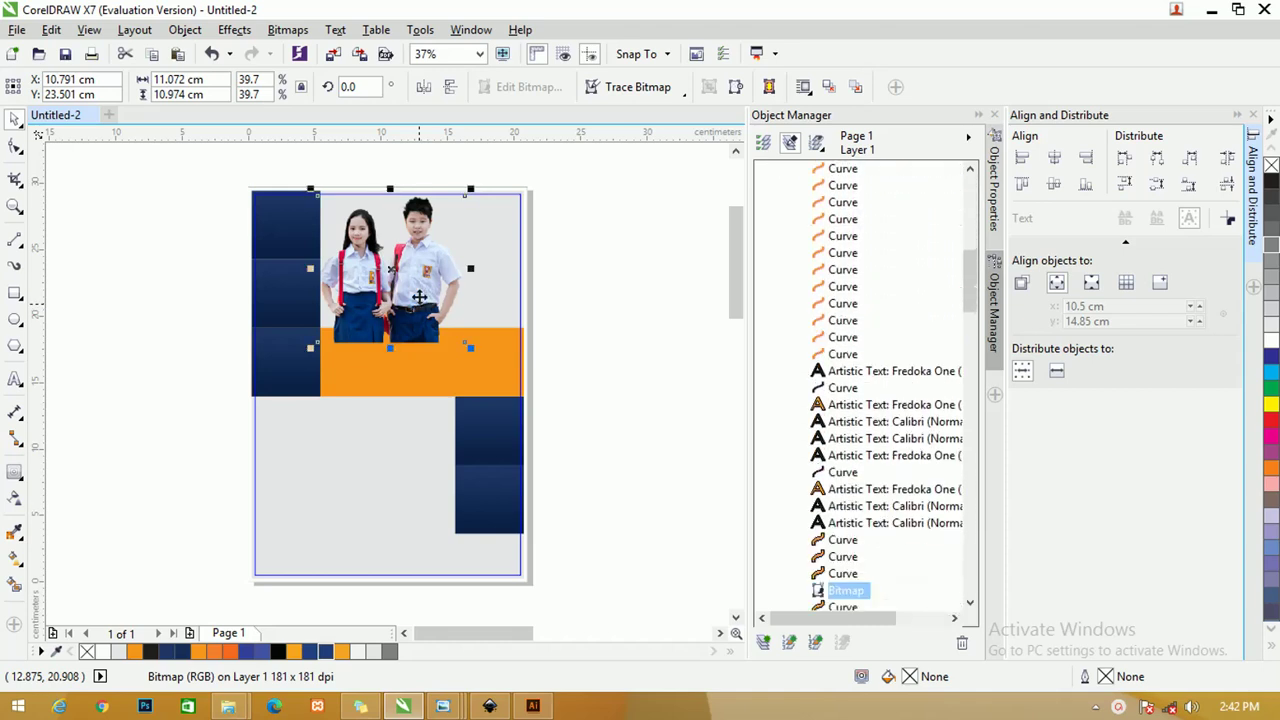
Step: Bring the orange band and the dark blue square on its left end to the front of the layer
left_click(500, 365)
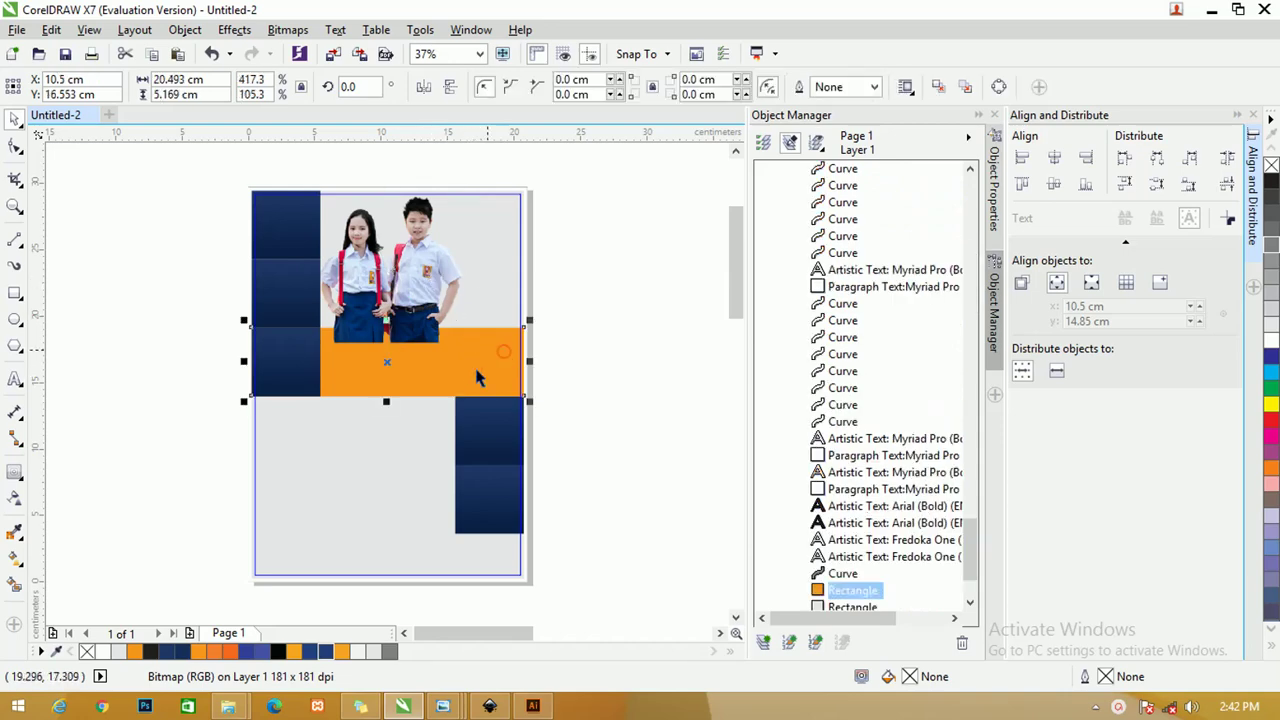
left_click(300, 364, "shift")
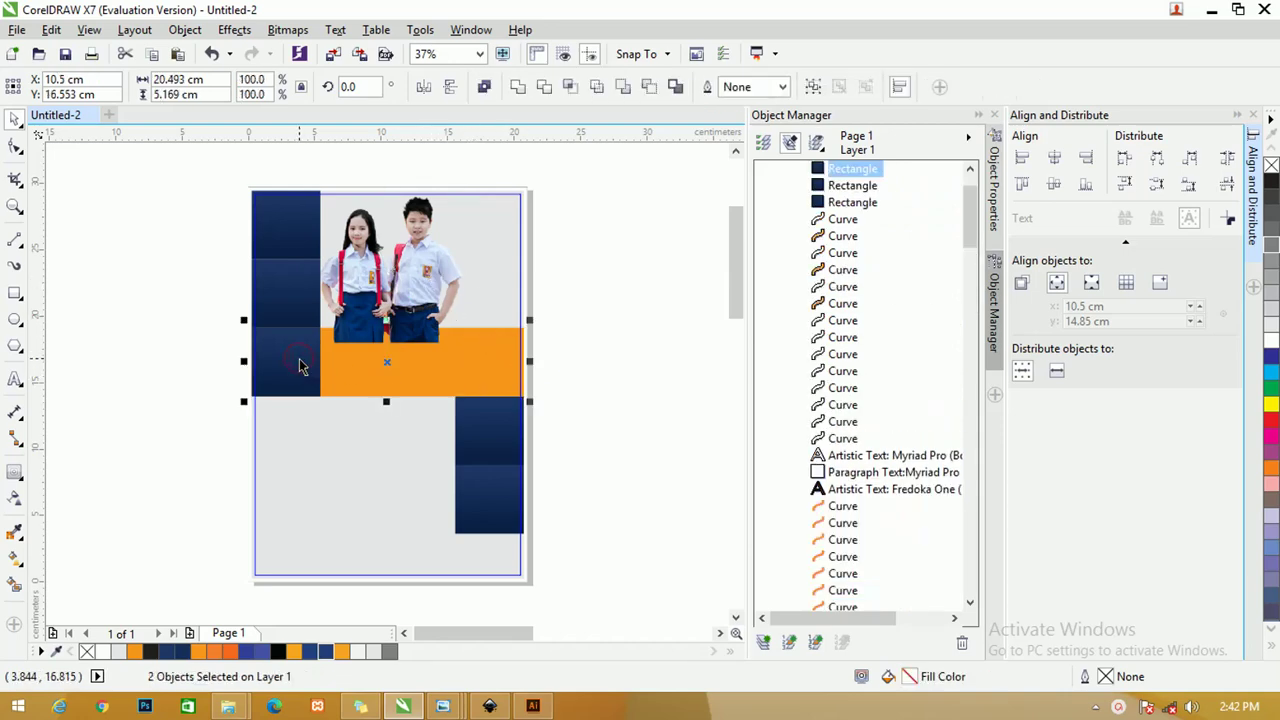
key("ctrl+Home")
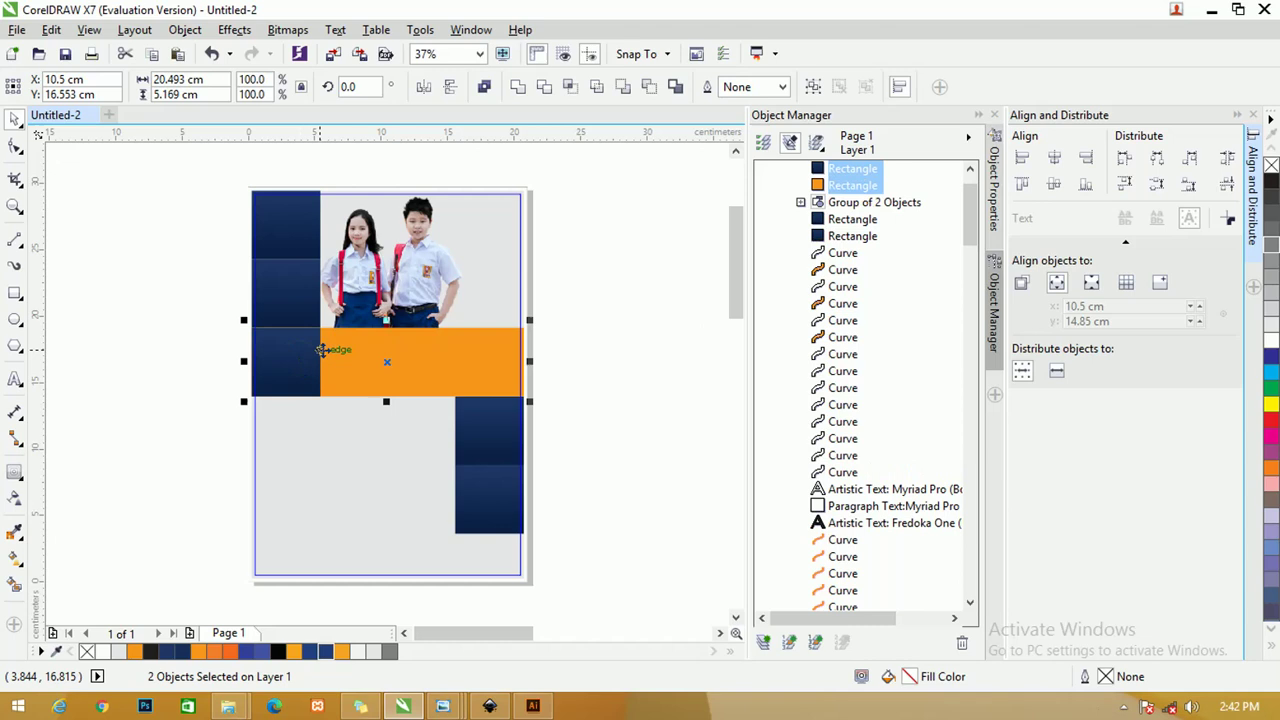
left_click(651, 231)
Step: Move the student photo toward the right margin and scale it to about 9.38 cm wide, standing on the orange band's upper edge
left_click(411, 252)
left_click_drag(411, 252, 462, 252)
left_click_drag(363, 190, 388, 211)
left_click_drag(453, 257, 456, 255)
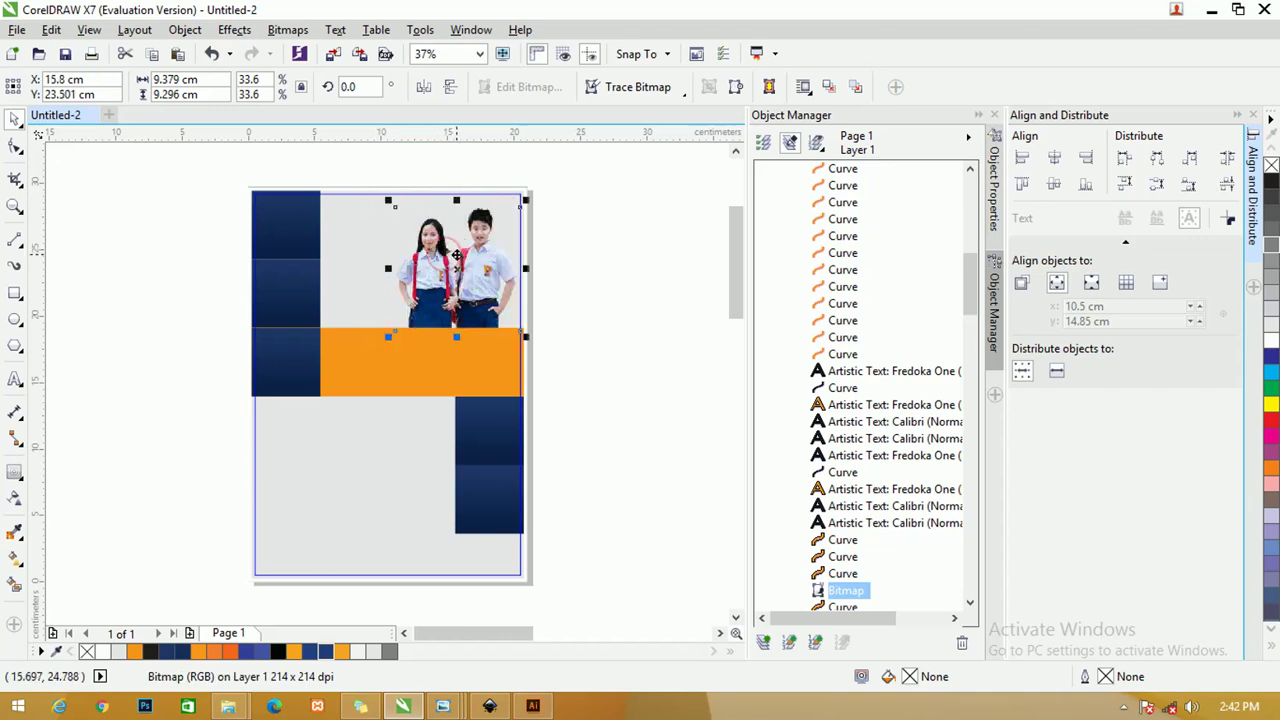
left_click(616, 240)
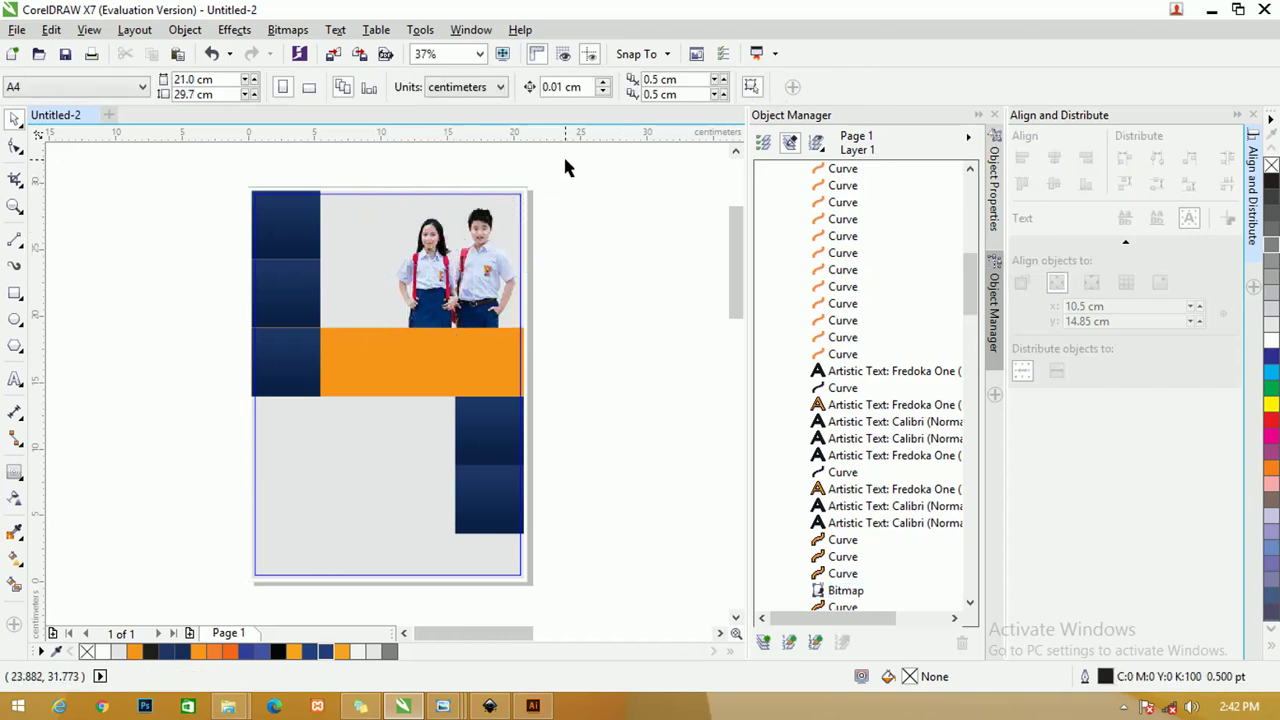
Step: Move the prepared text and icons together with their dark grey backing right beside the brochure page
key("F4")
left_click_drag(477, 408, 626, 623)
left_click_drag(529, 445, 297, 112)
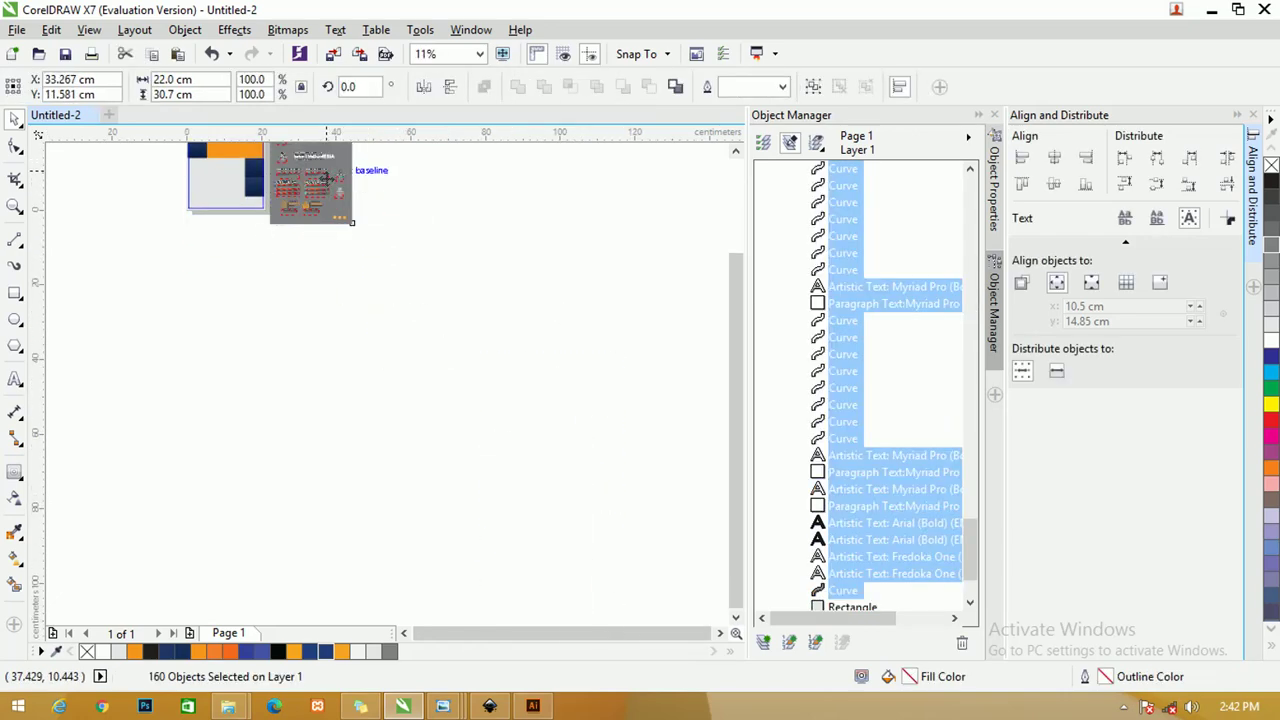
key("z")
scroll(474, 288, "up", 2)
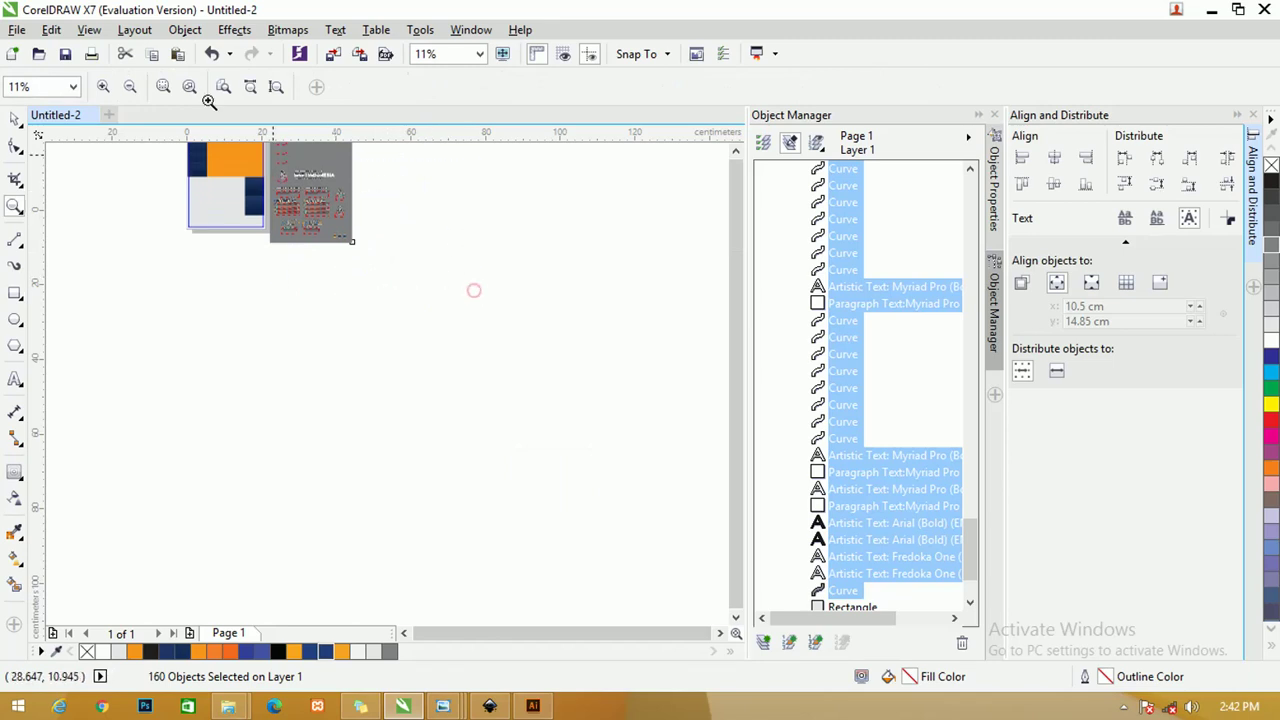
left_click(148, 153)
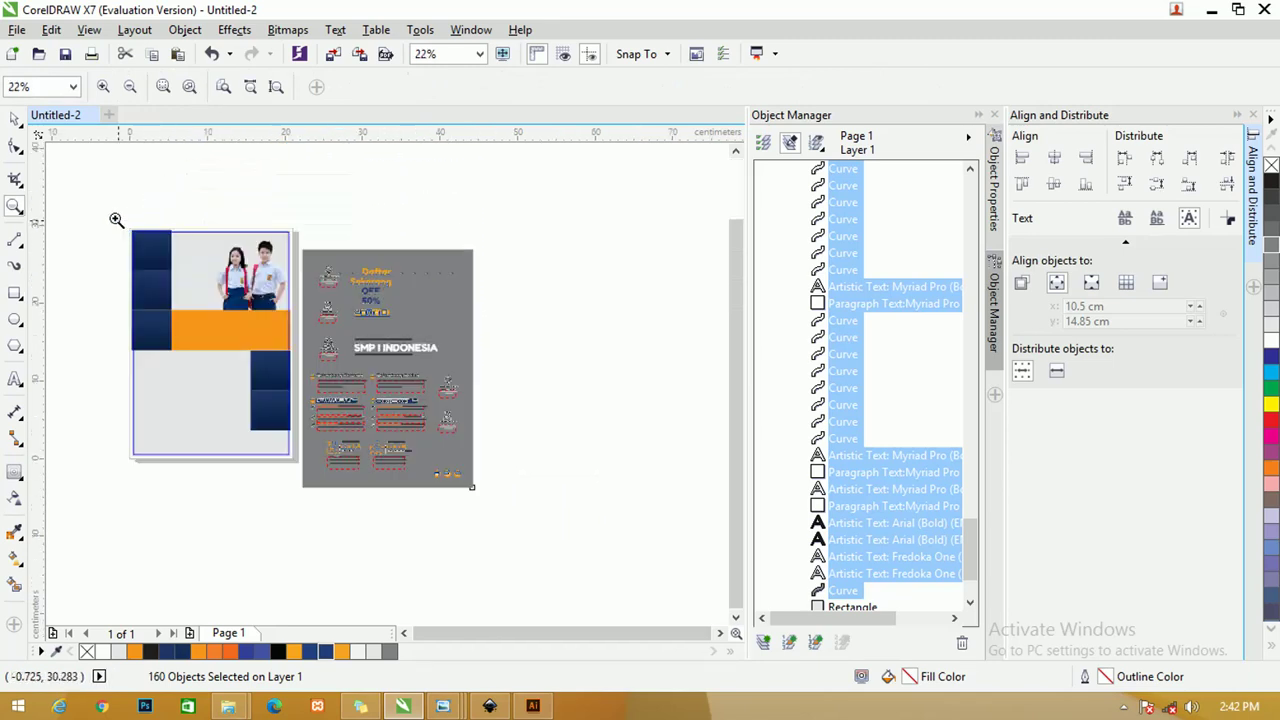
left_click_drag(116, 219, 509, 551)
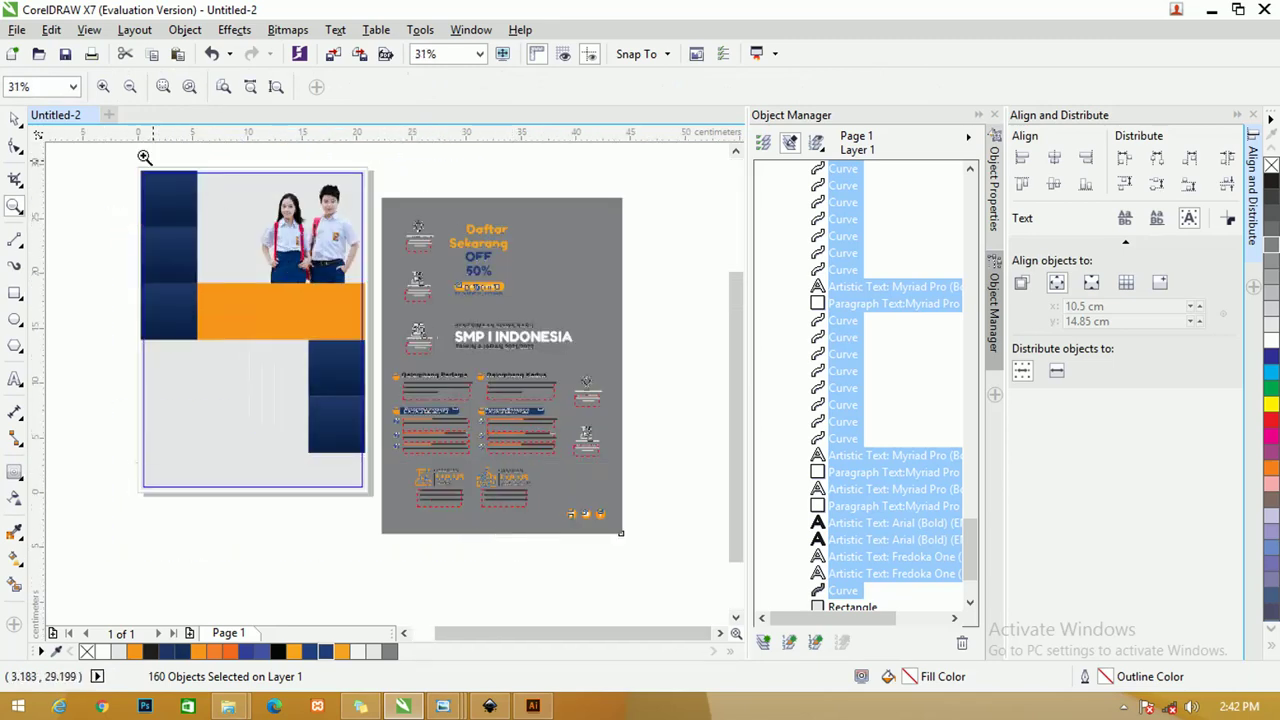
left_click(15, 120)
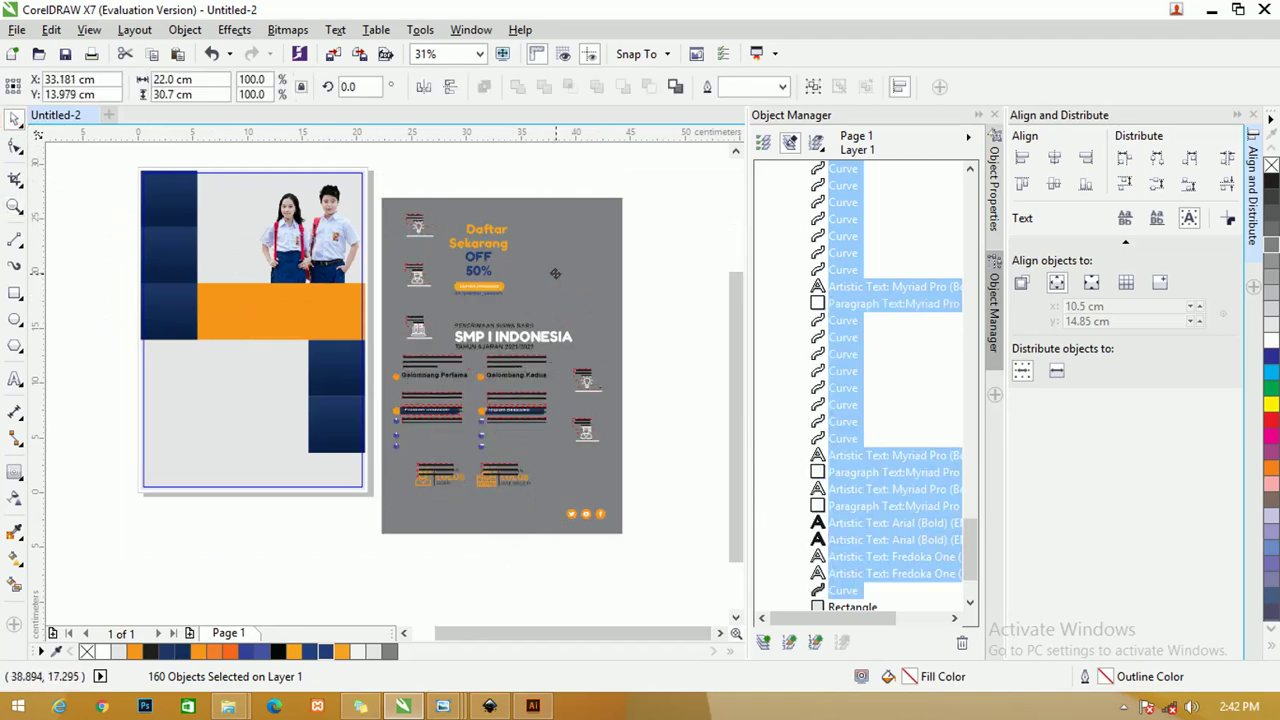
left_click(664, 232)
Step: Select all prepared text and icons without the dark grey backing and move them onto the brochure page, centred about X 11.2, Y 14 cm
scroll(424, 278, "up", 1)
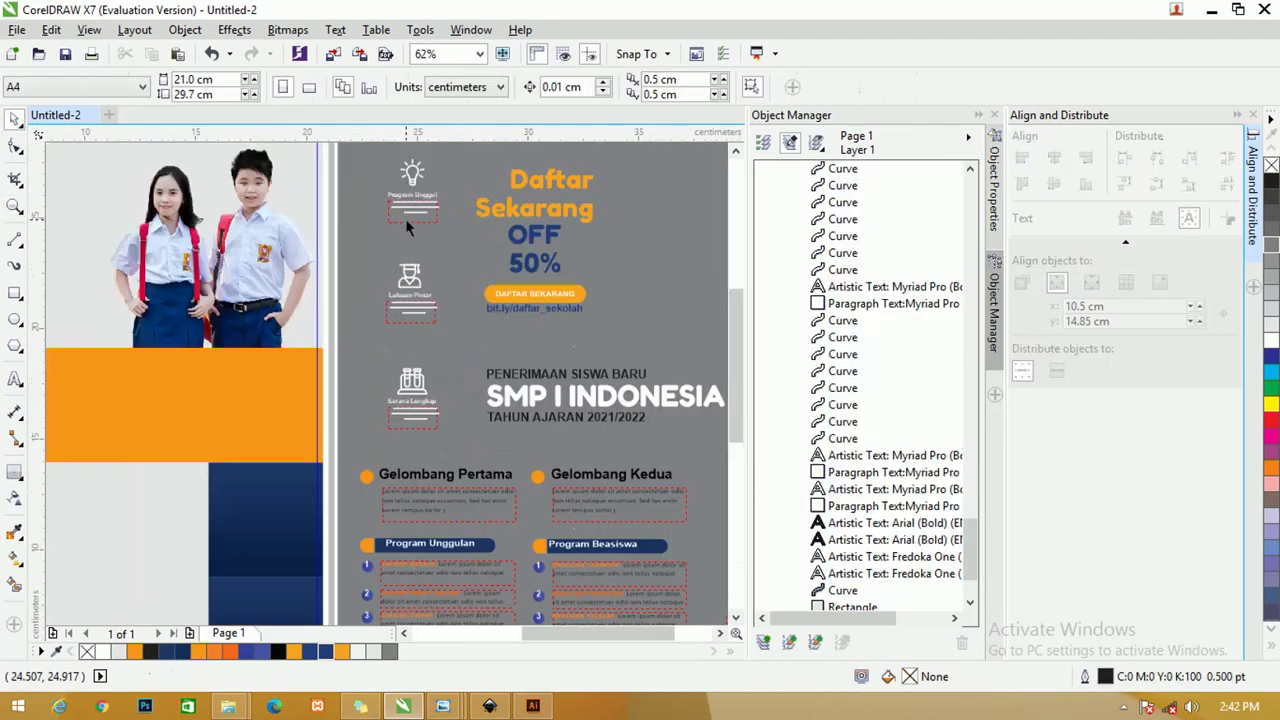
scroll(406, 223, "up", 1)
scroll(405, 218, "down", 2)
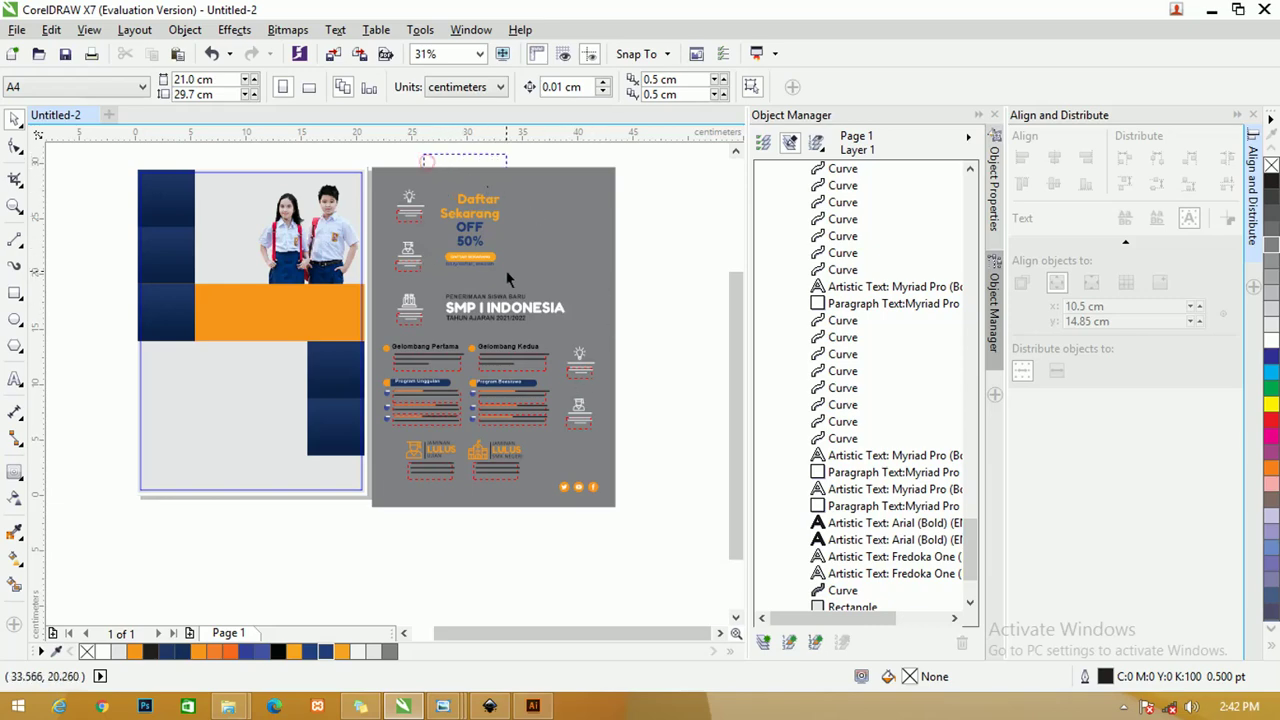
left_click_drag(507, 280, 632, 283)
left_click(632, 283)
left_click_drag(648, 508, 375, 188)
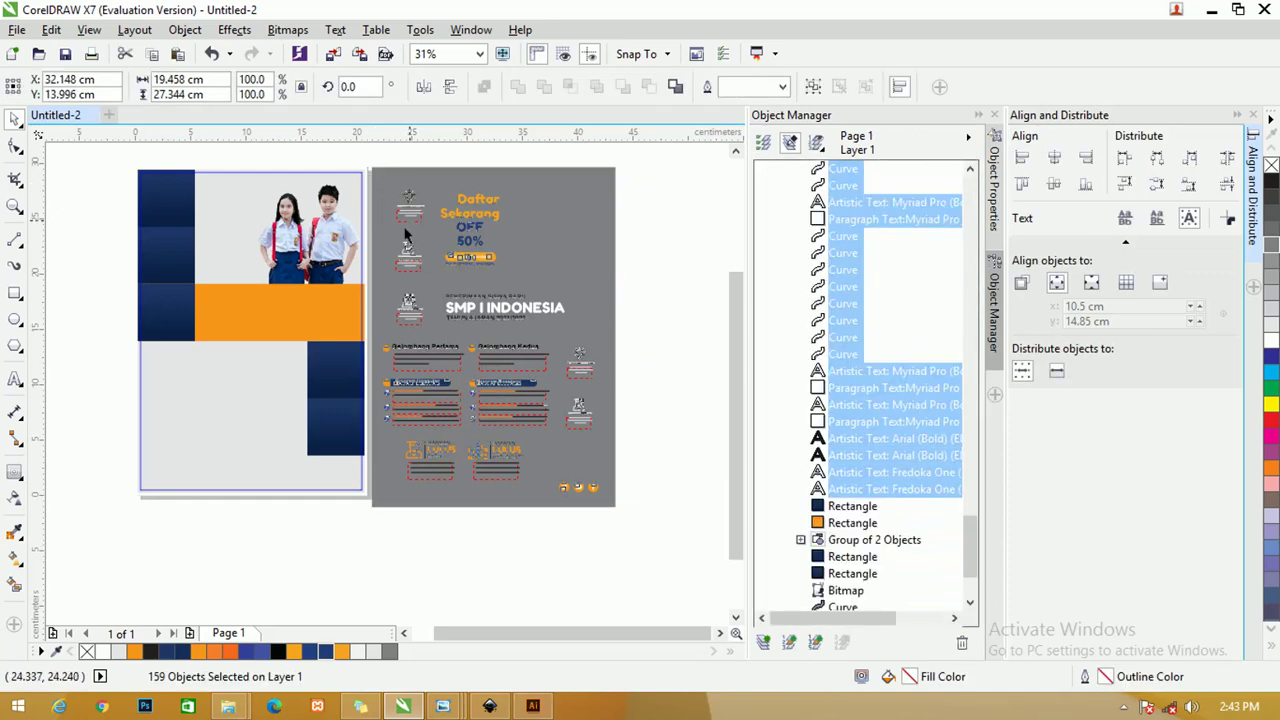
left_click_drag(408, 208, 175, 207)
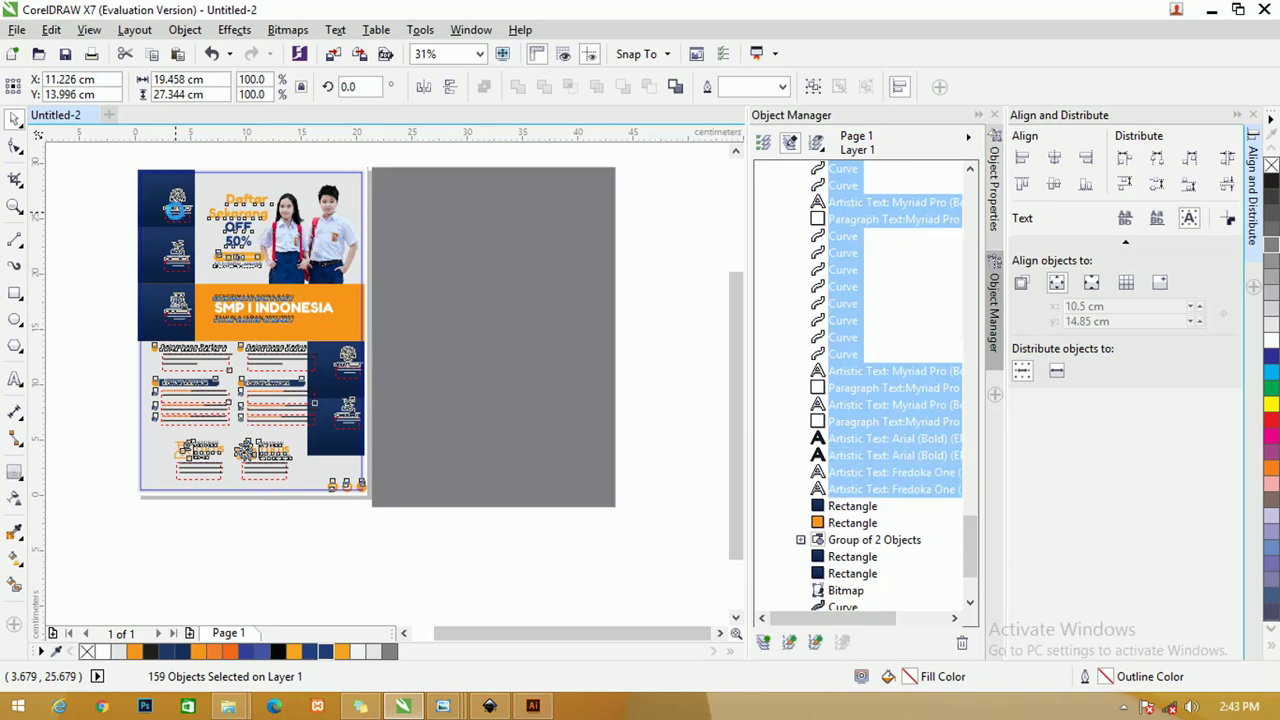
Step: Shift the selected text and icons left on the brochure page so their centre sits at about X 10.34 cm
scroll(216, 229, "up", 1)
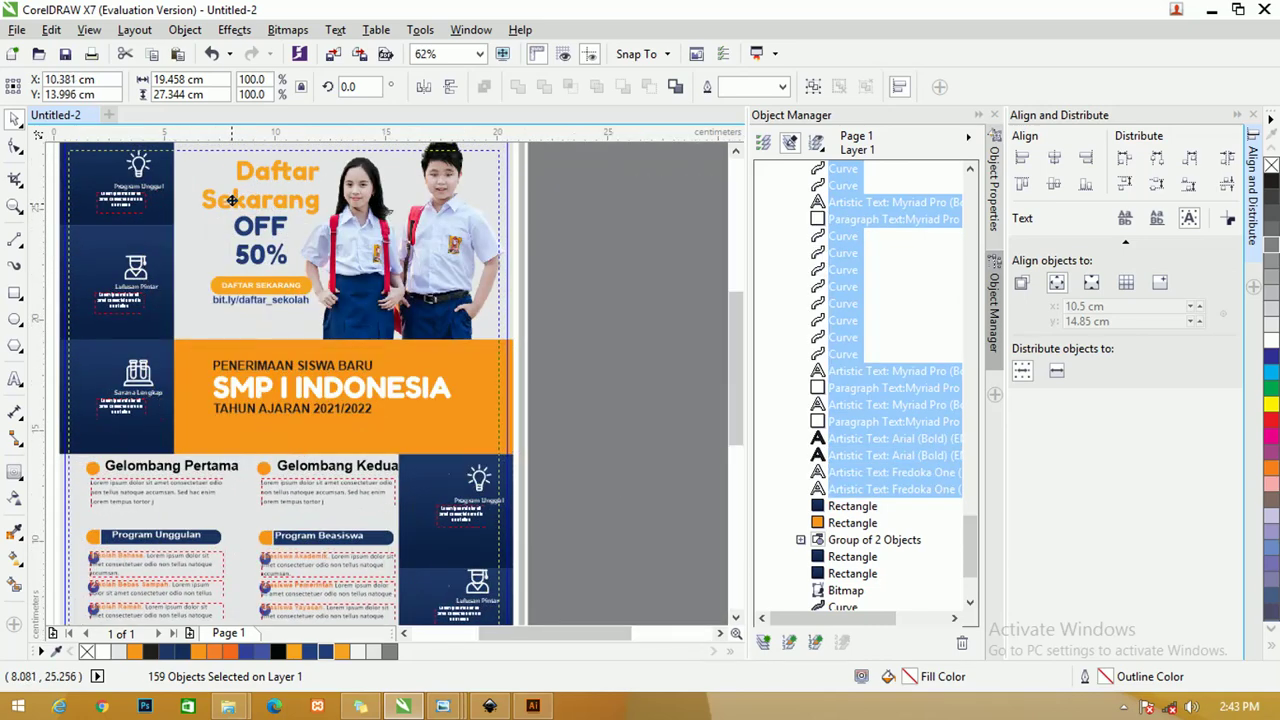
left_click_drag(232, 200, 230, 200)
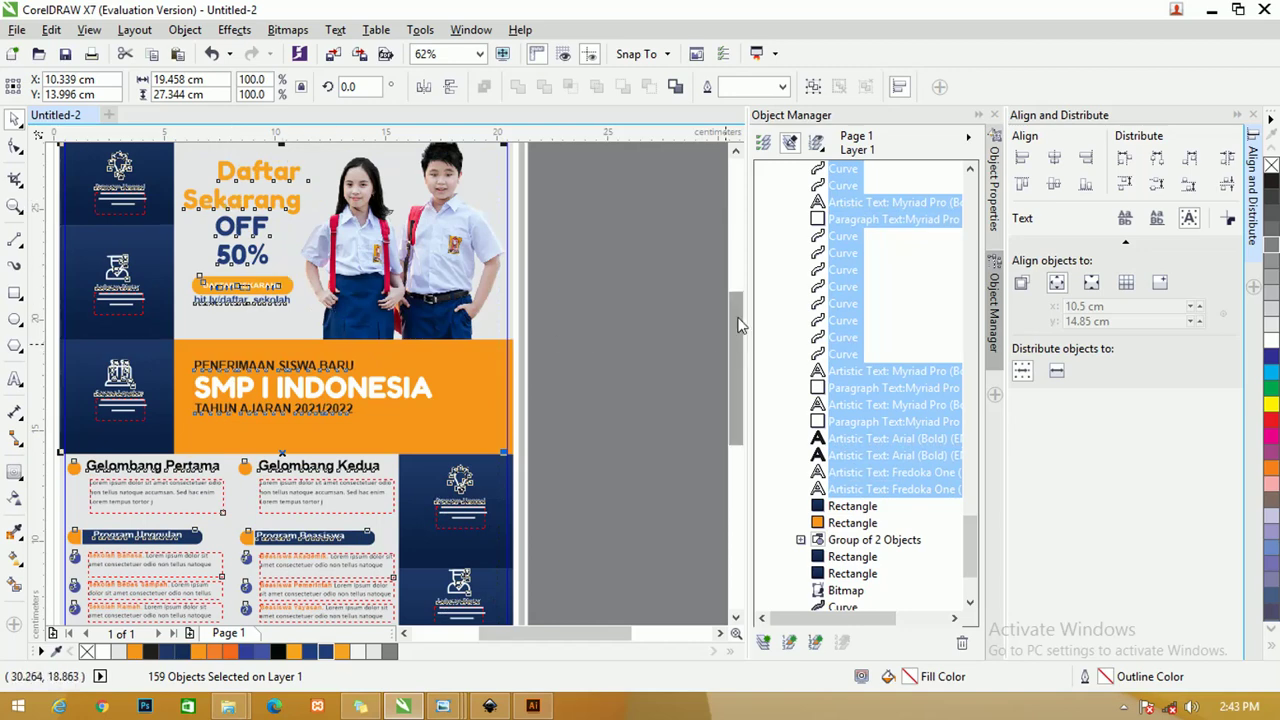
left_click(622, 300)
scroll(622, 300, "down", 1)
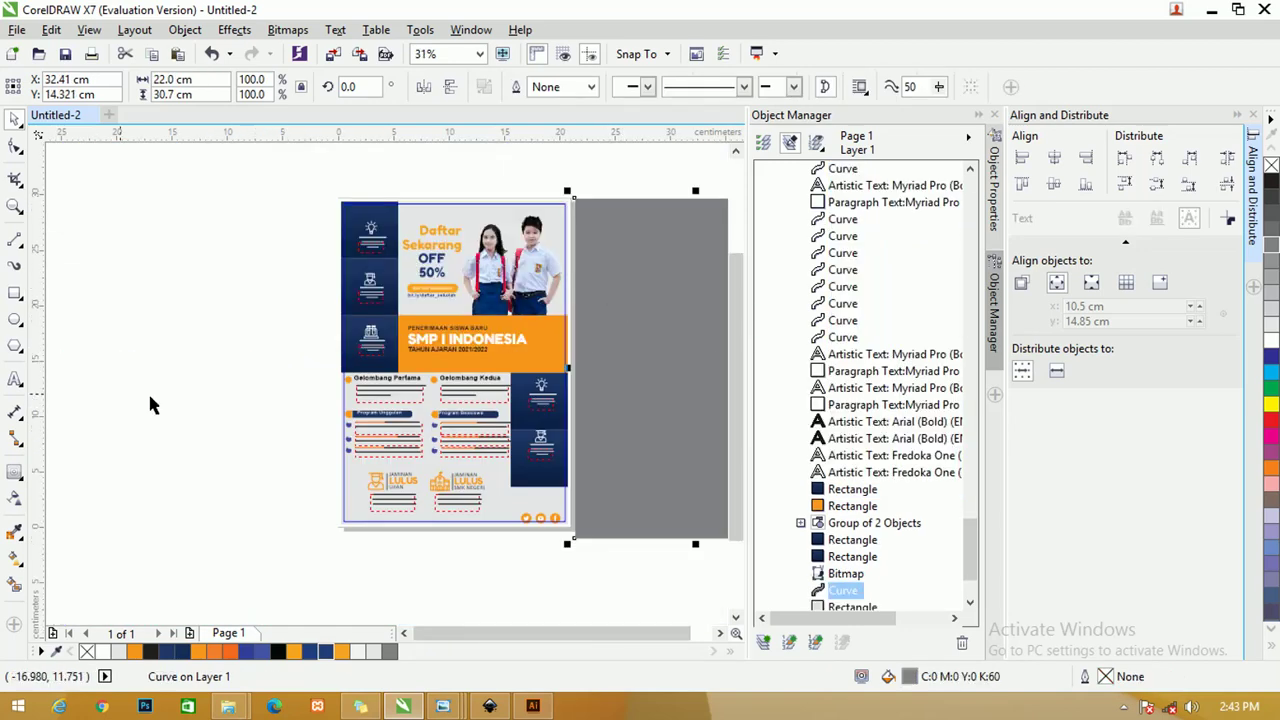
Step: Examine the two guarantee blocks with icons, headings and paragraph text near the bottom of the brochure page
left_click(14, 381)
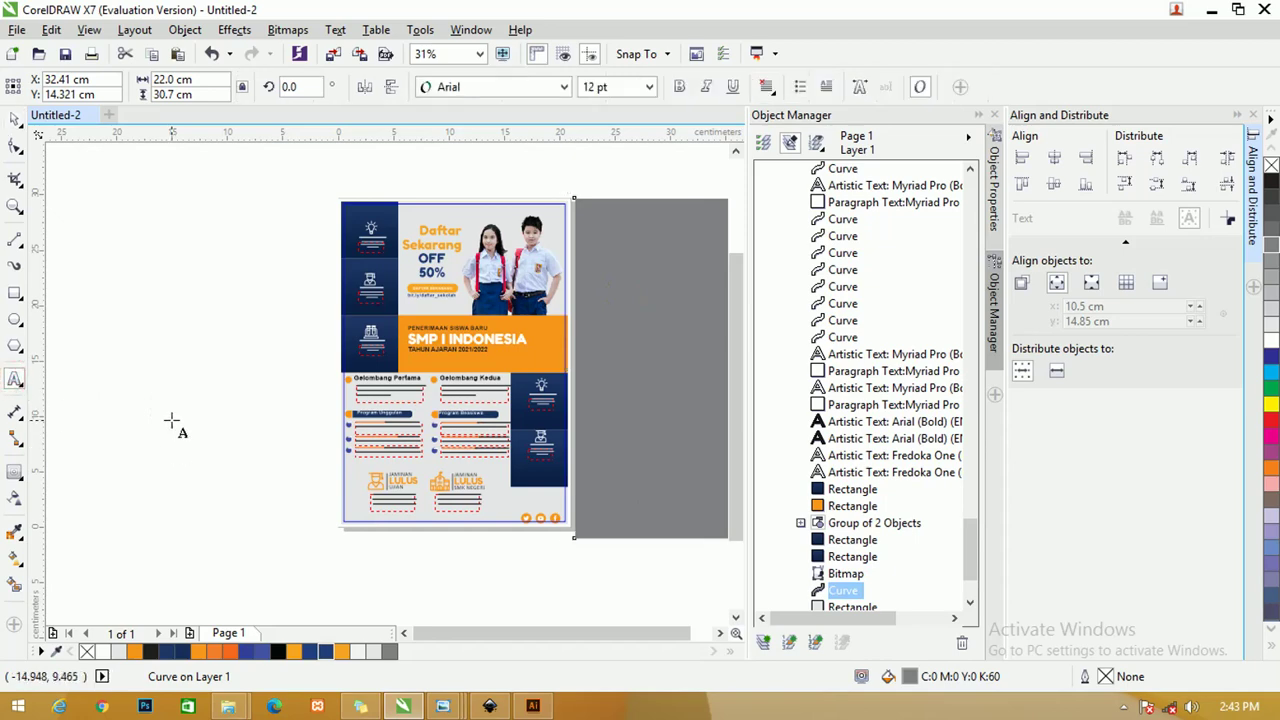
left_click(15, 121)
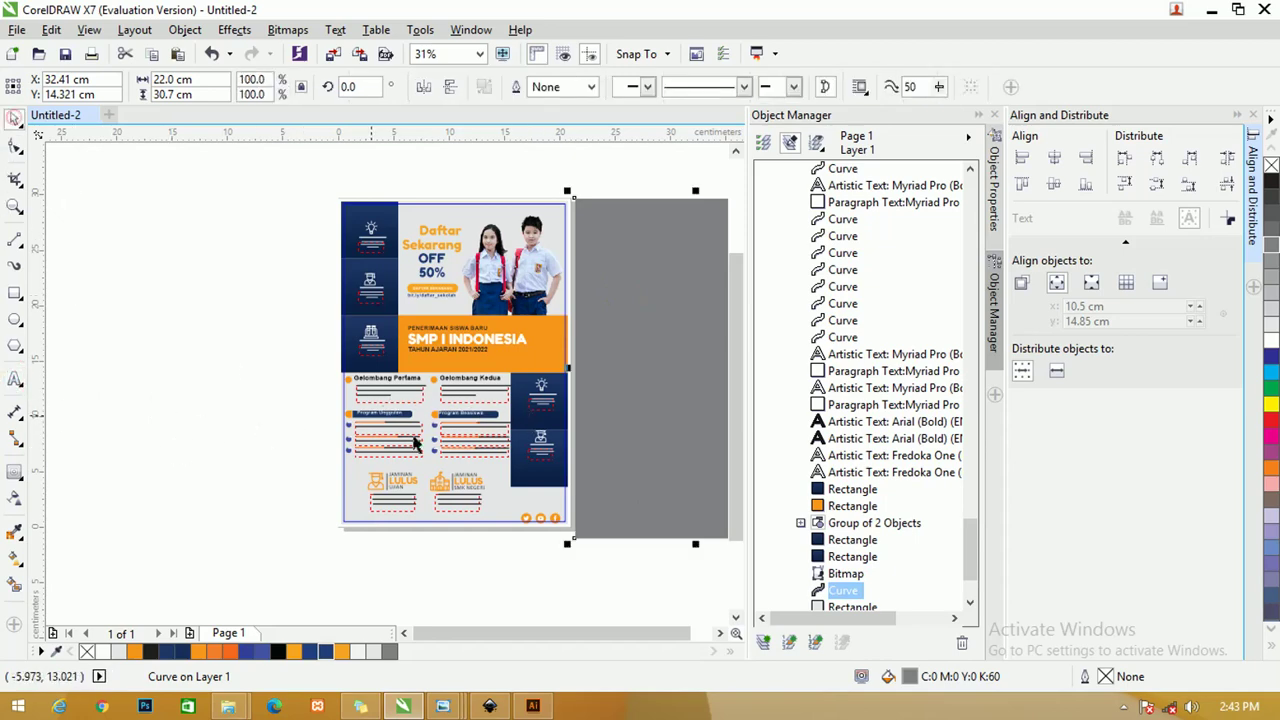
key("z")
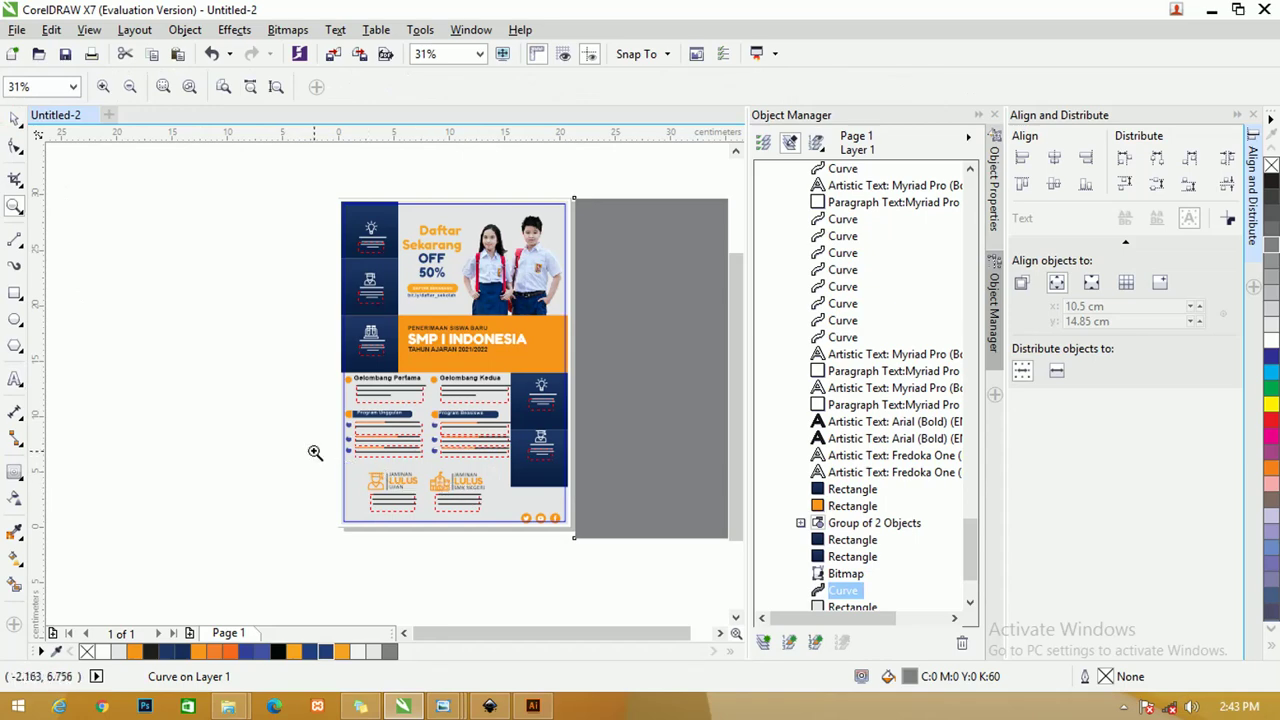
left_click_drag(312, 445, 548, 508)
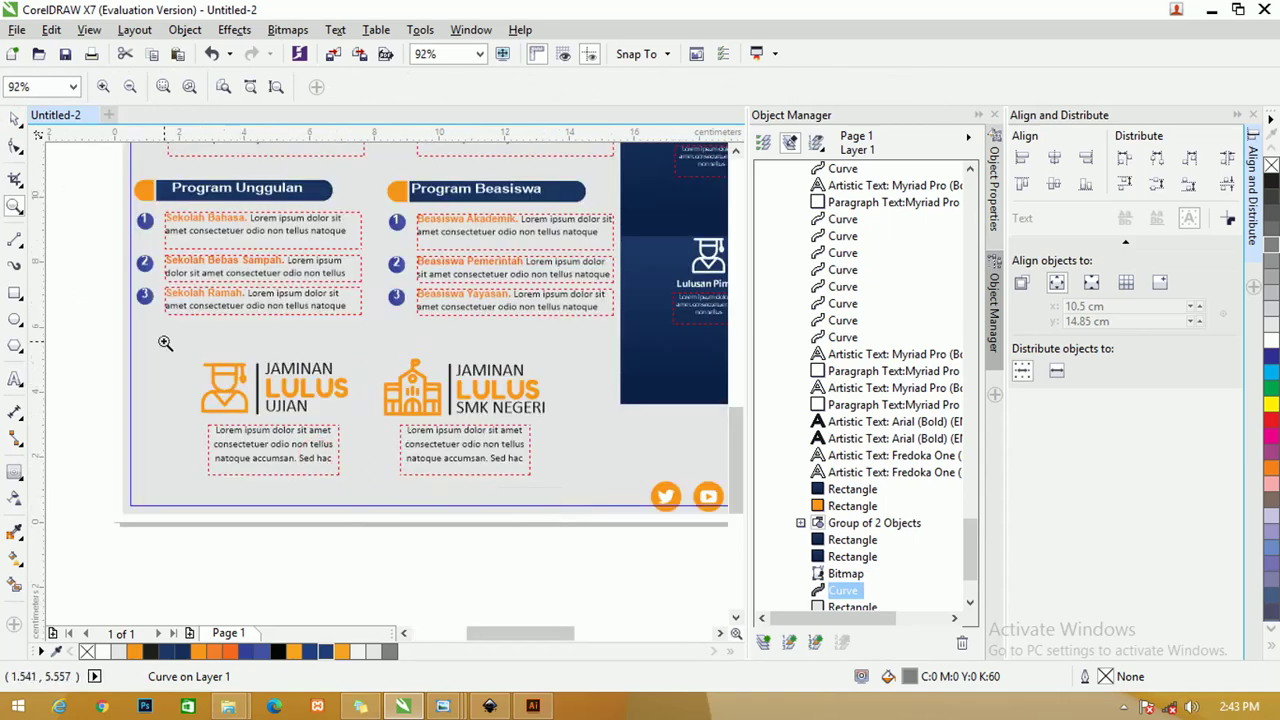
left_click_drag(165, 343, 497, 425)
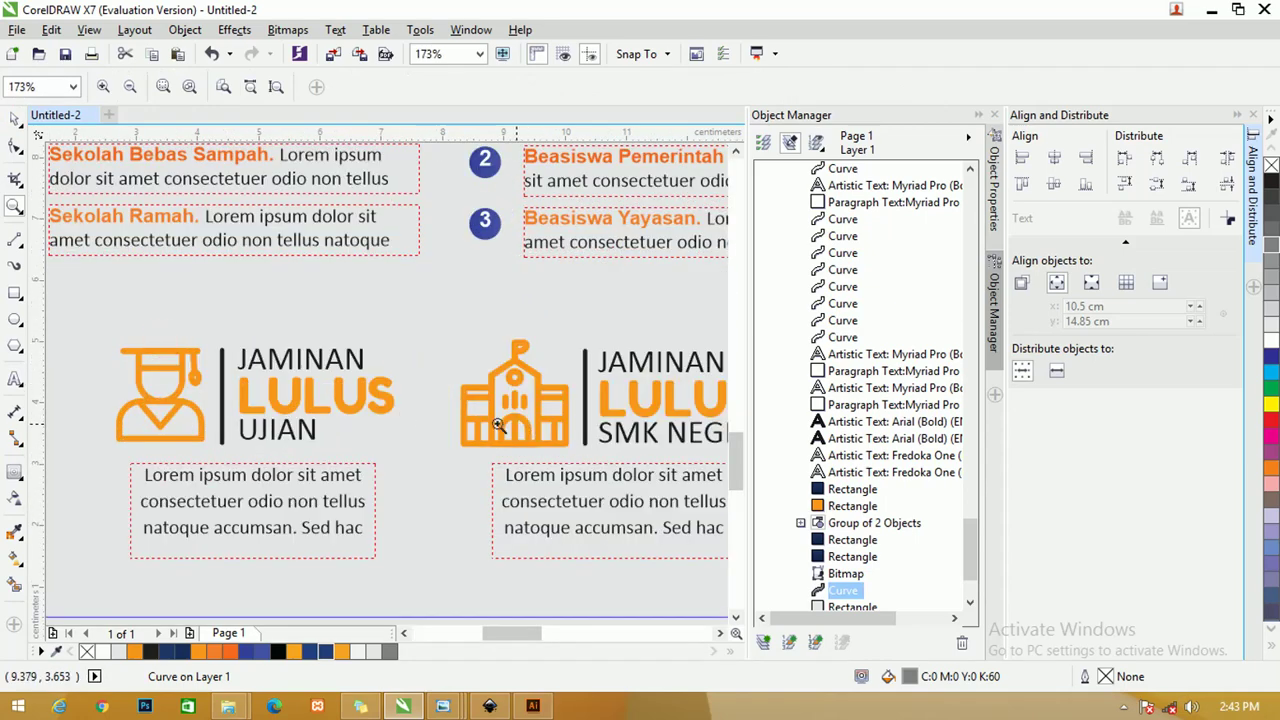
left_click(14, 121)
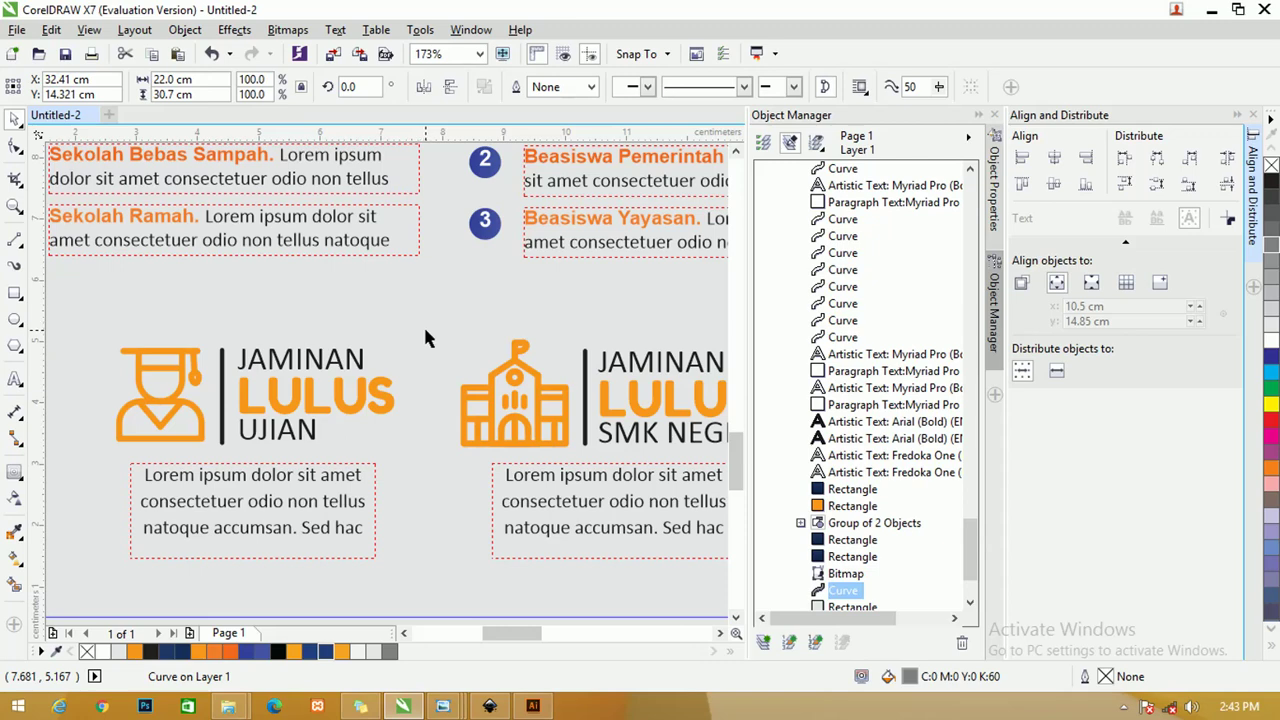
left_click(332, 362)
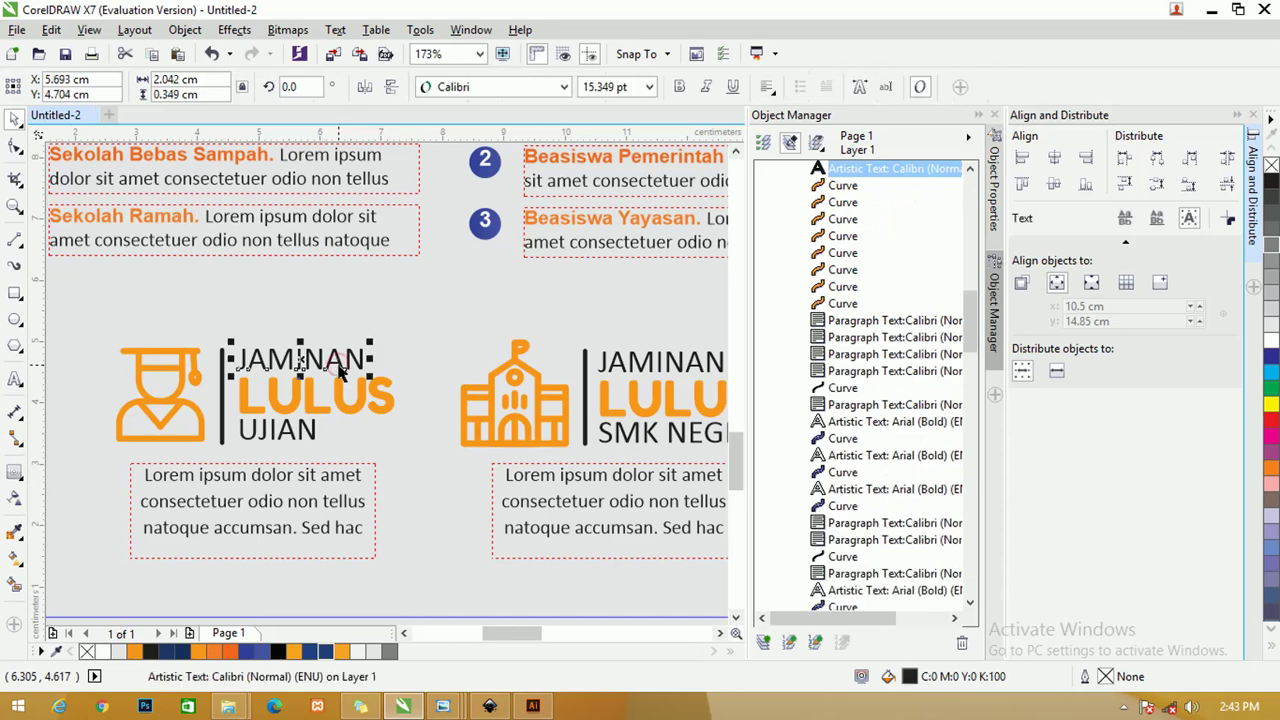
scroll(336, 365, "down", 4)
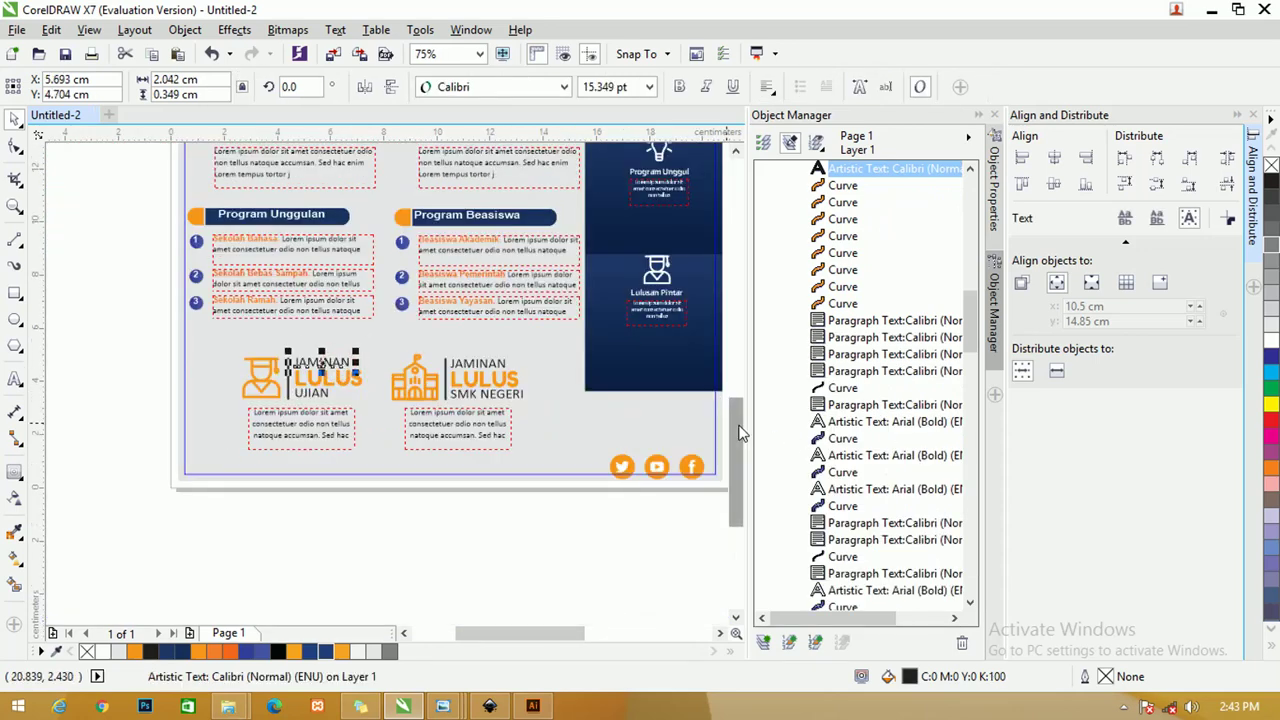
left_click_drag(734, 423, 740, 410)
scroll(400, 380, "down", 3)
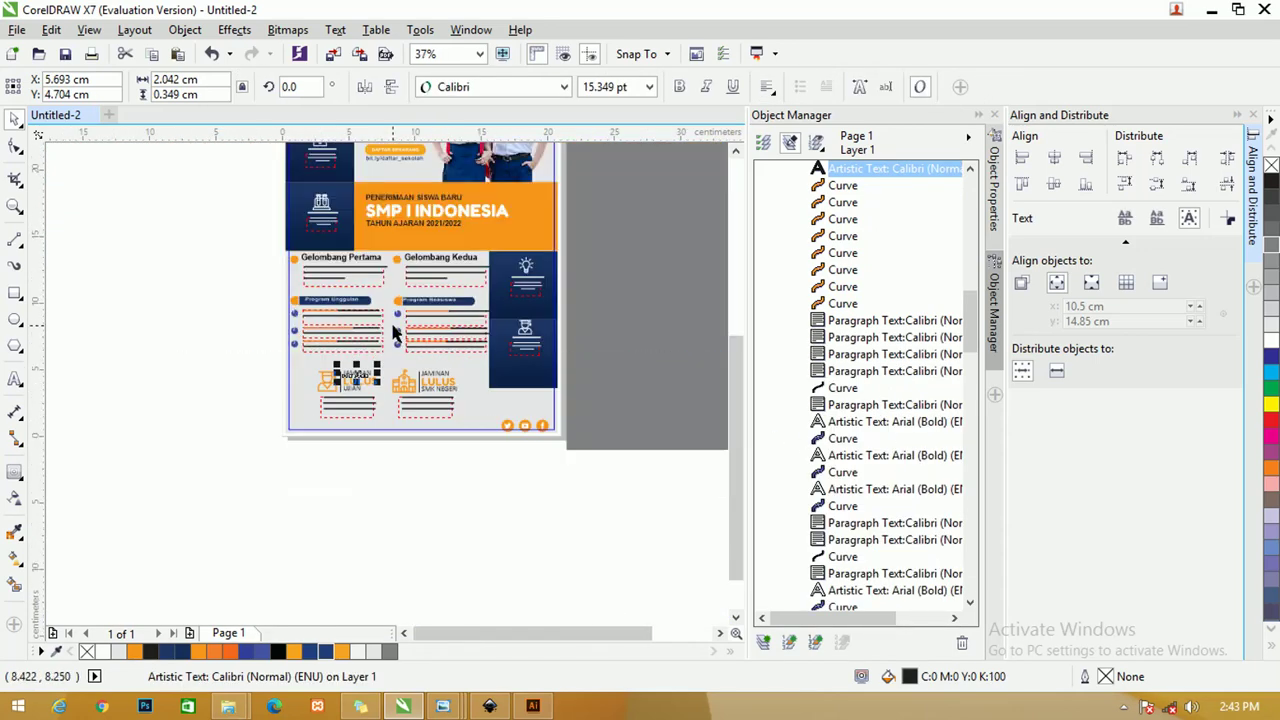
Step: Delete the dark grey backing beside the brochure page
left_click(636, 410)
left_click(600, 358)
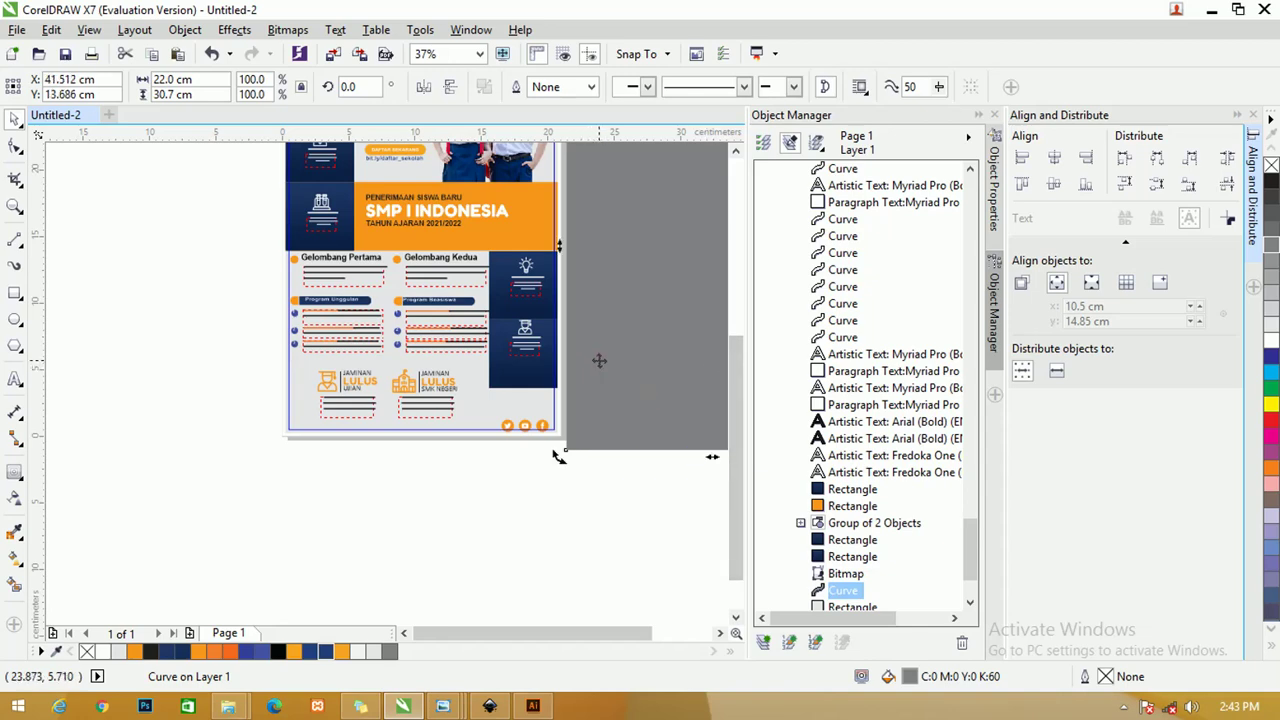
scroll(599, 360, "down", 2)
key("Delete")
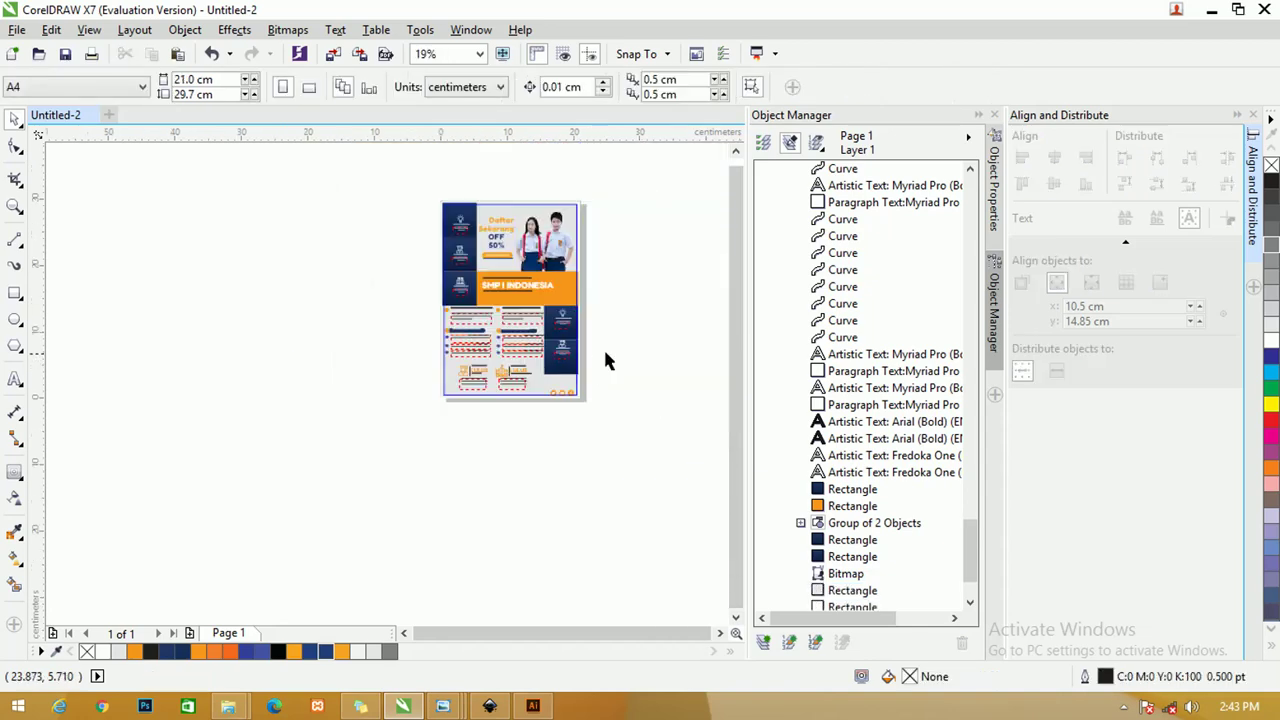
Step: Group the Lulusan Pintar block near the page's right edge, and undo centring it on the pair of dark blue squares
scroll(603, 347, "up", 2)
left_click_drag(617, 377, 527, 352)
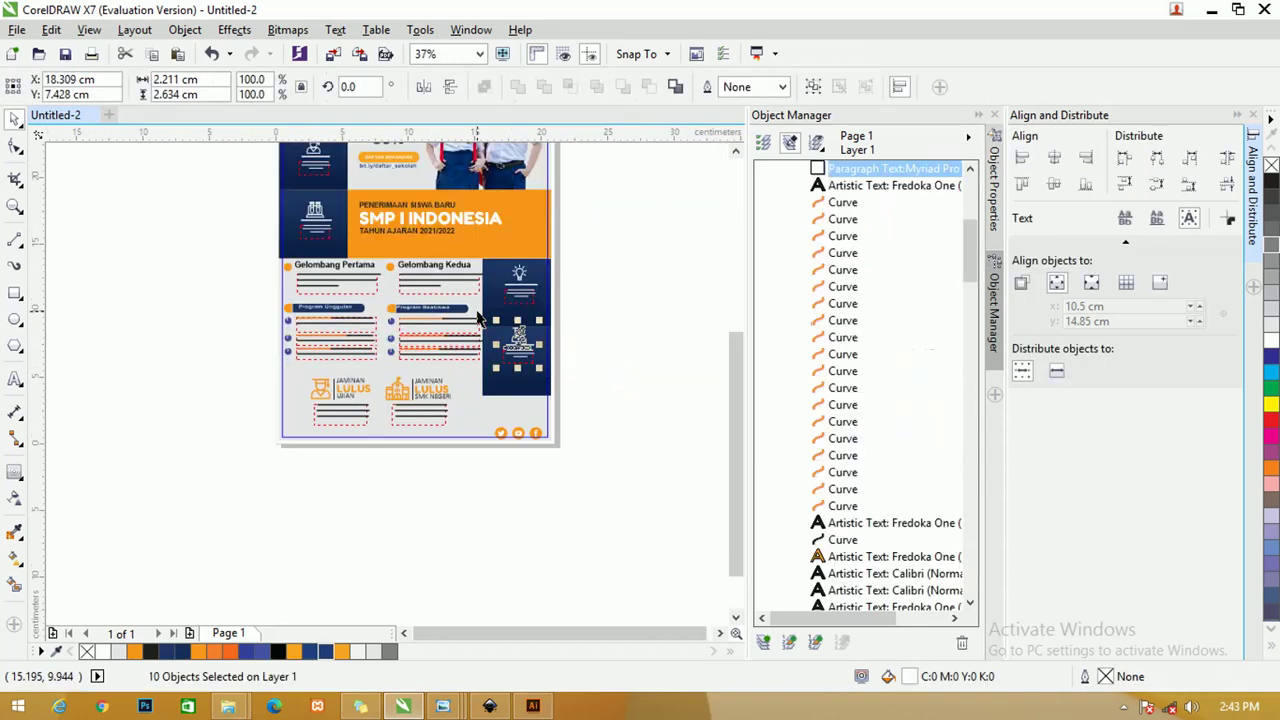
key("ctrl+g")
key("ctrl+z")
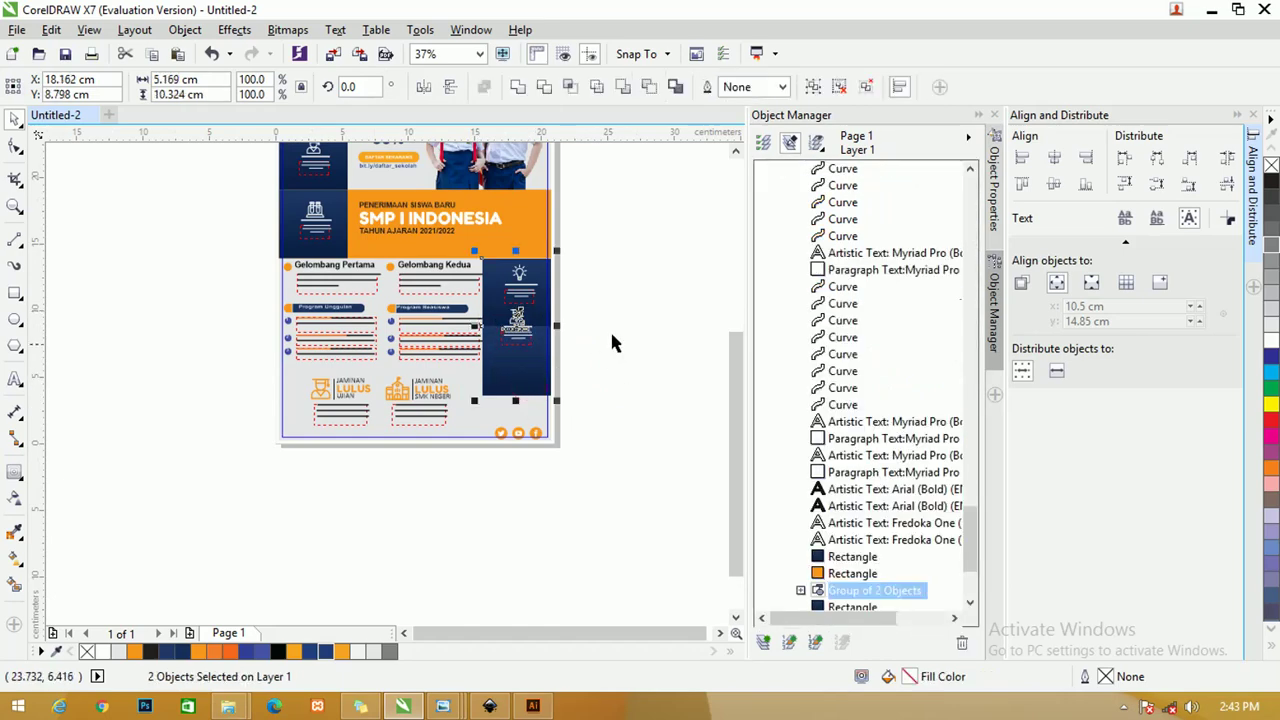
left_click(602, 341)
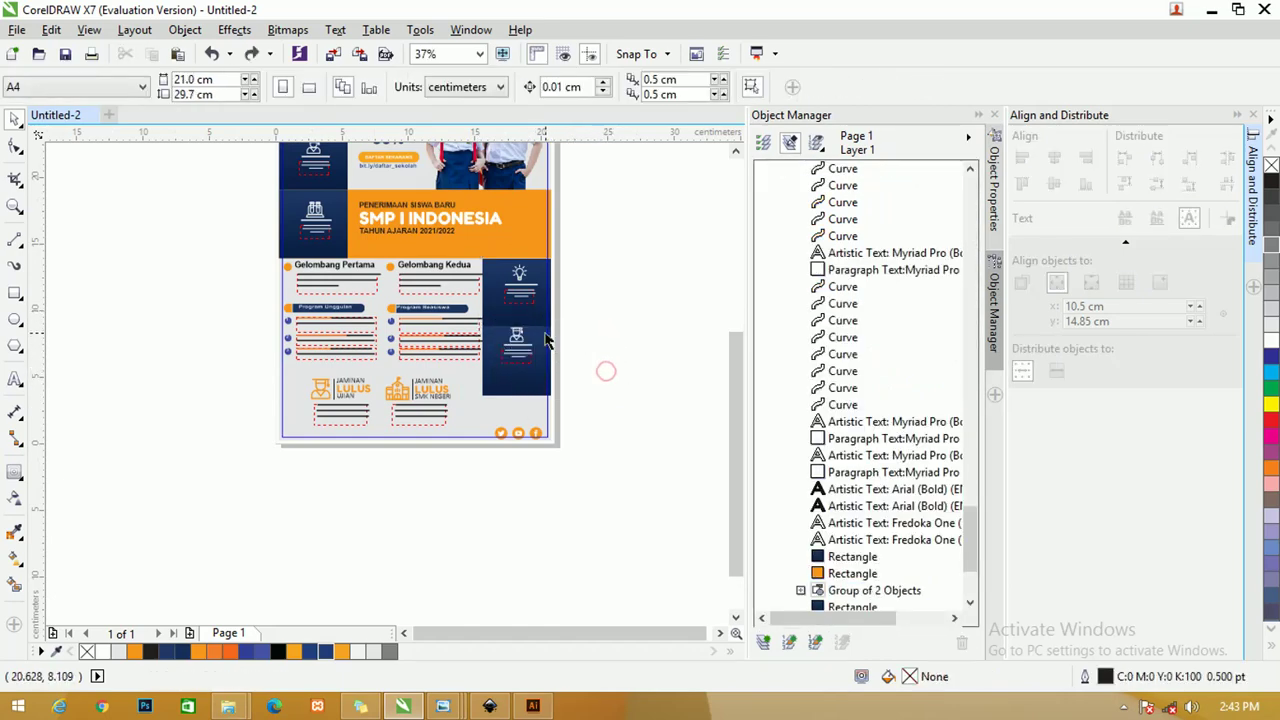
Step: Ungroup the two dark blue squares at the page's right edge and centre the Lulusan Pintar block on the lower one
left_click(571, 323)
right_click(552, 330)
left_click(585, 328)
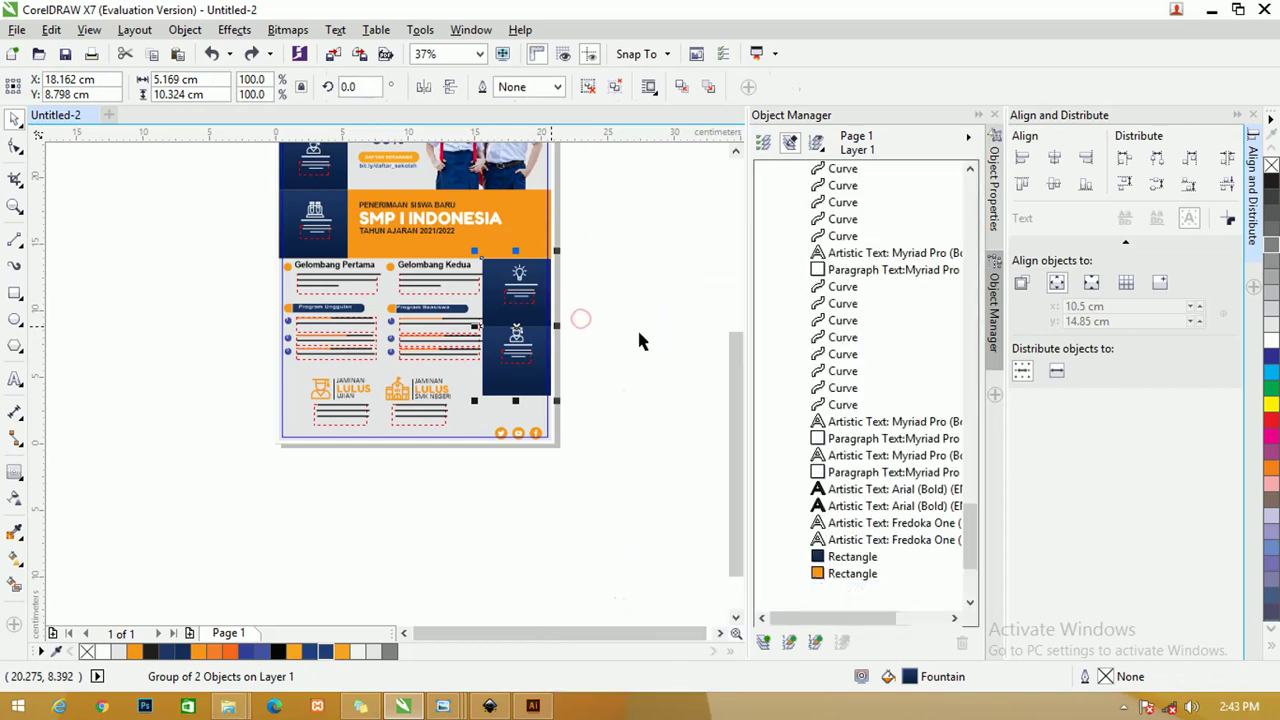
left_click(637, 330)
left_click_drag(614, 309, 531, 397)
key("Delete")
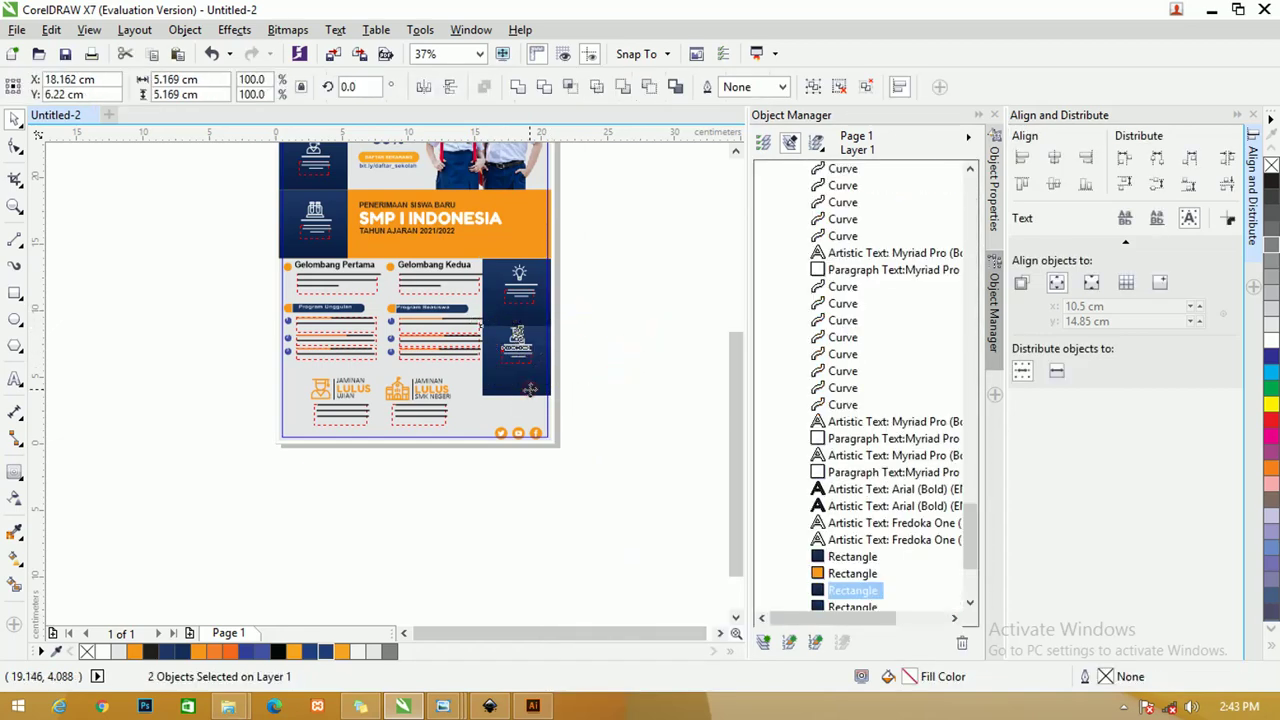
left_click(648, 342)
Step: Group the Program Unggul icon and text and centre them on the upper dark blue square at the page's right edge
left_click(529, 309)
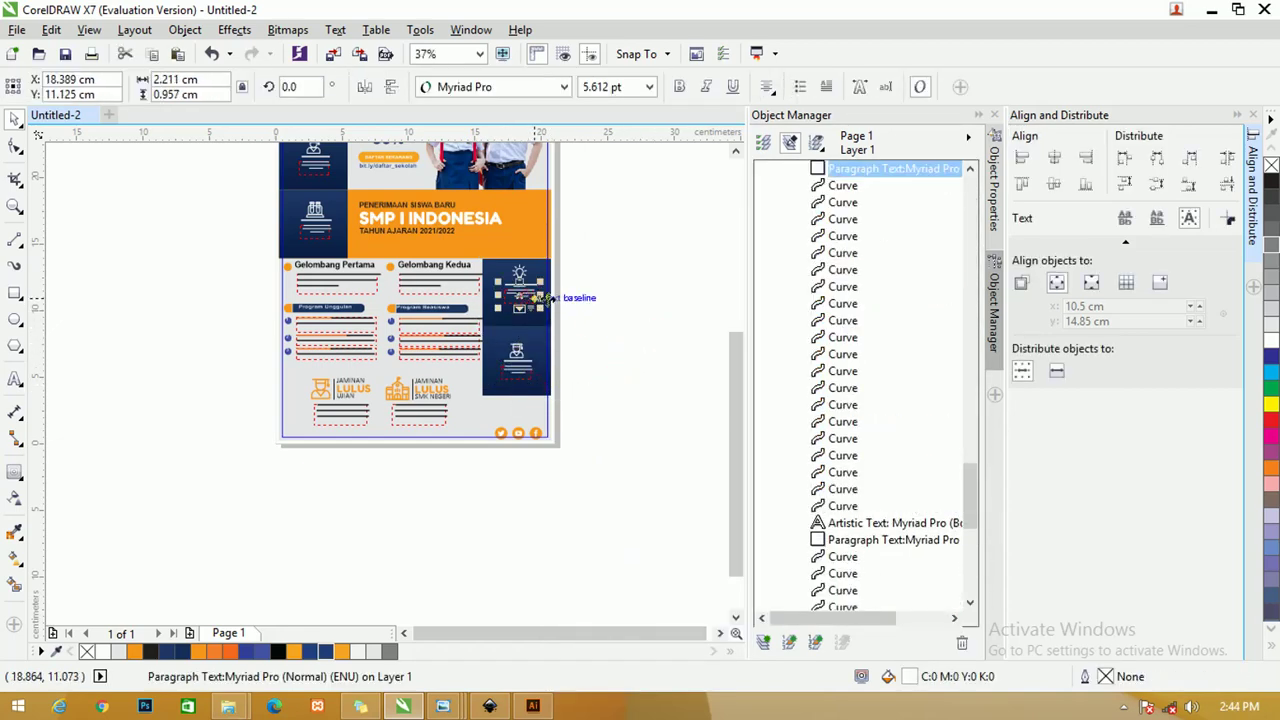
left_click(637, 317)
left_click_drag(641, 318, 492, 254)
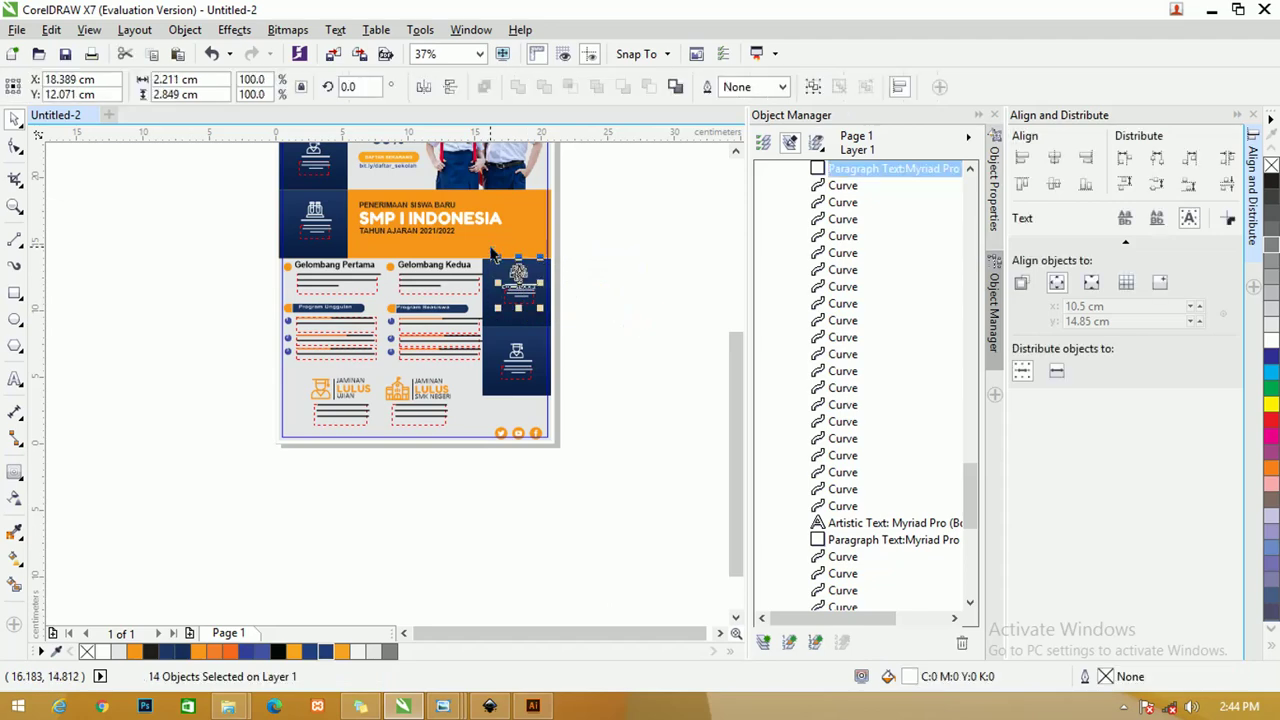
key("ctrl+g")
left_click(517, 318, "shift")
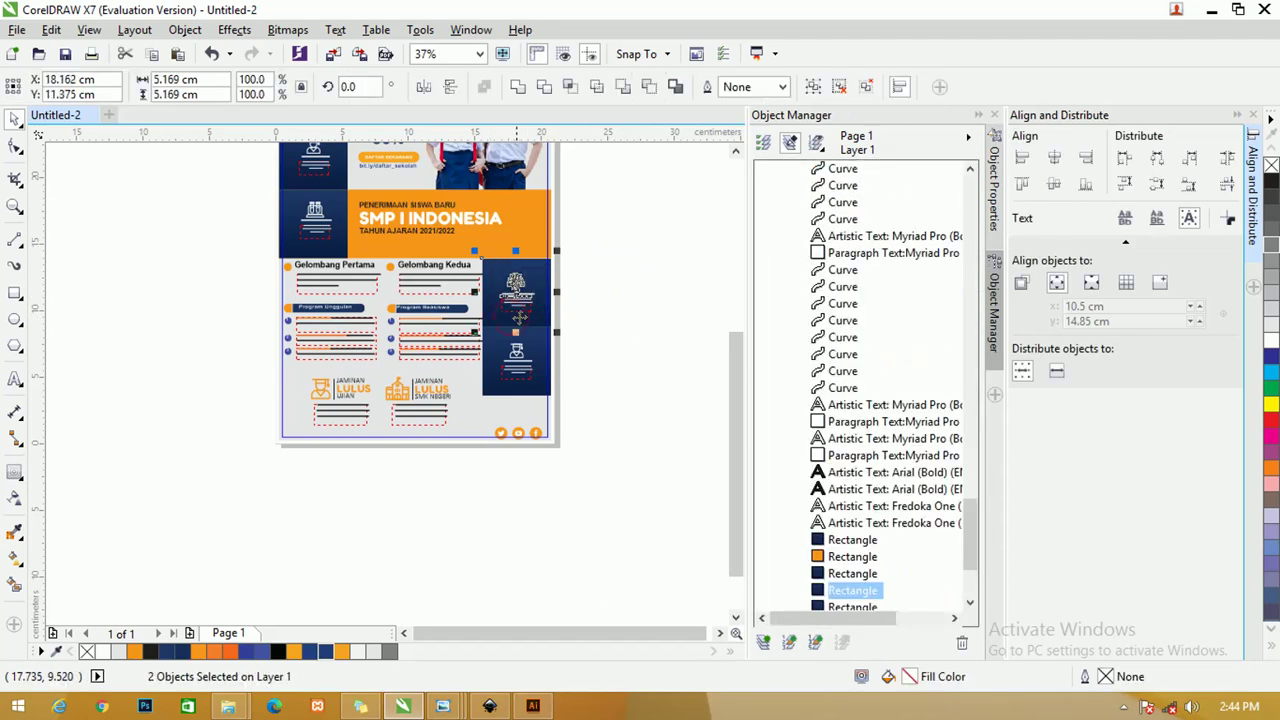
left_click(627, 301)
Step: Group the Program Unggul icon and text in the page's top-left corner and centre them on their dark blue square
scroll(338, 222, "down", 2)
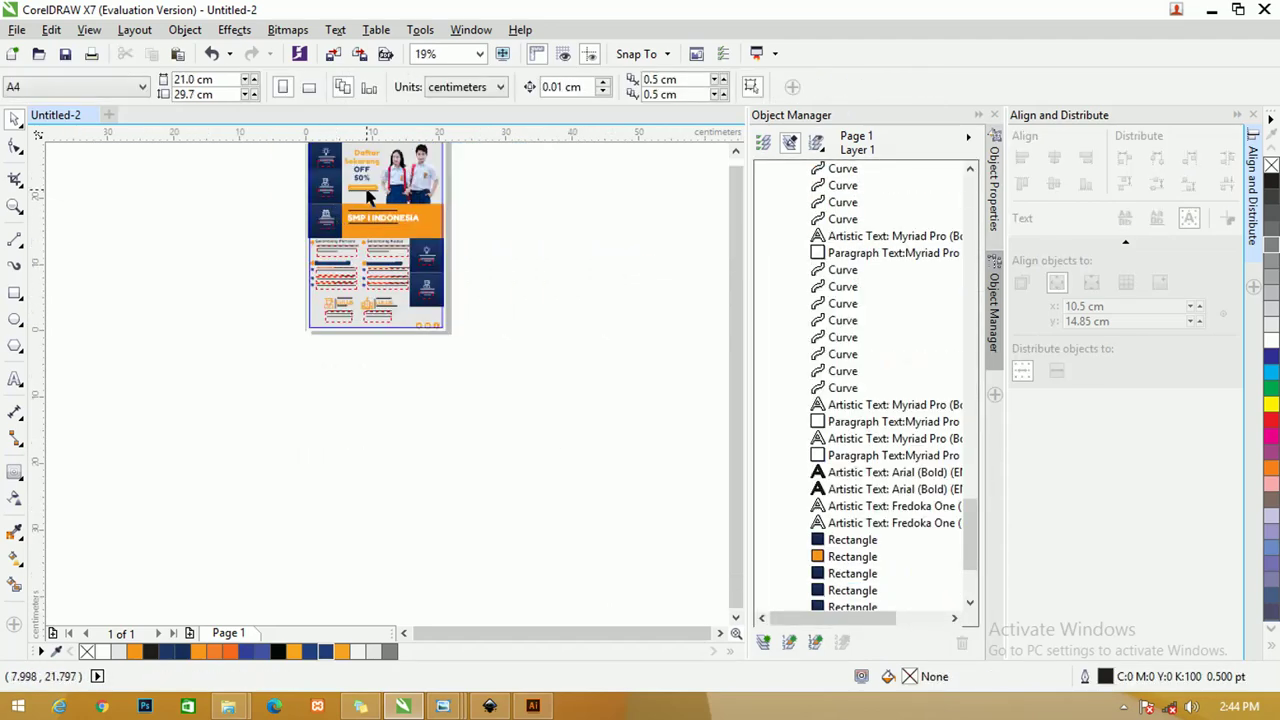
key("z")
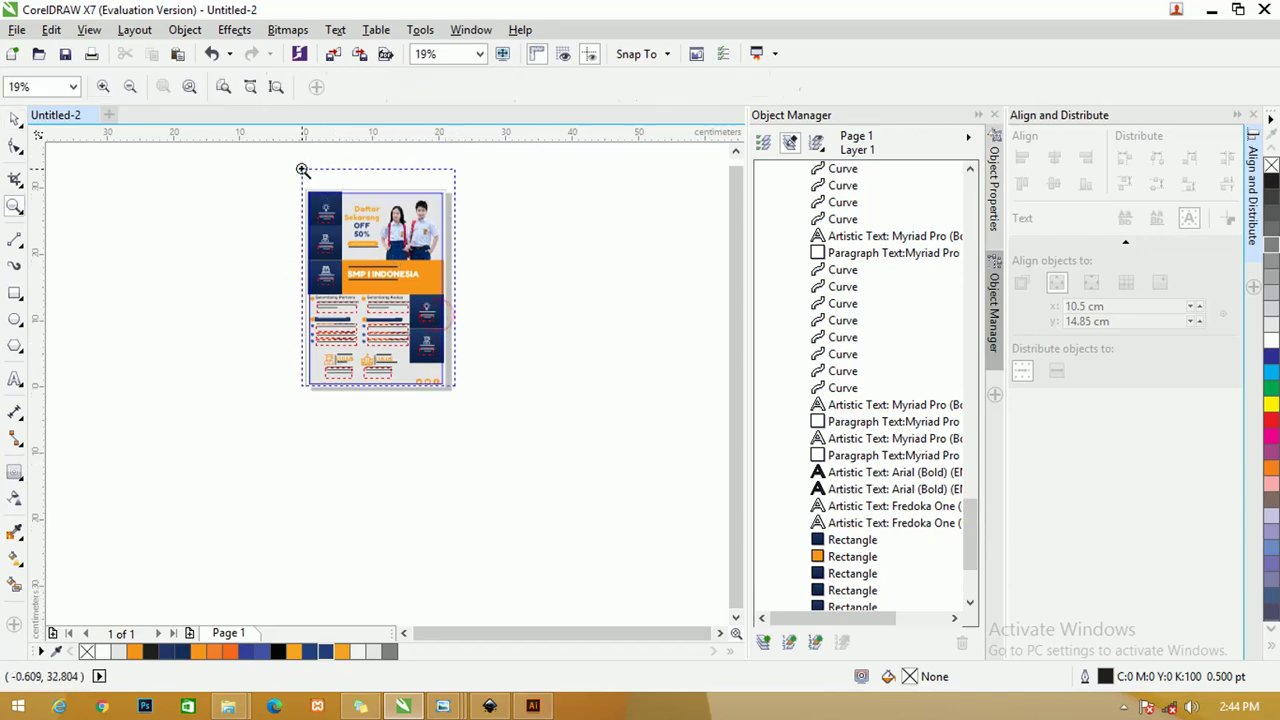
left_click_drag(303, 169, 459, 379)
left_click_drag(200, 214, 533, 343)
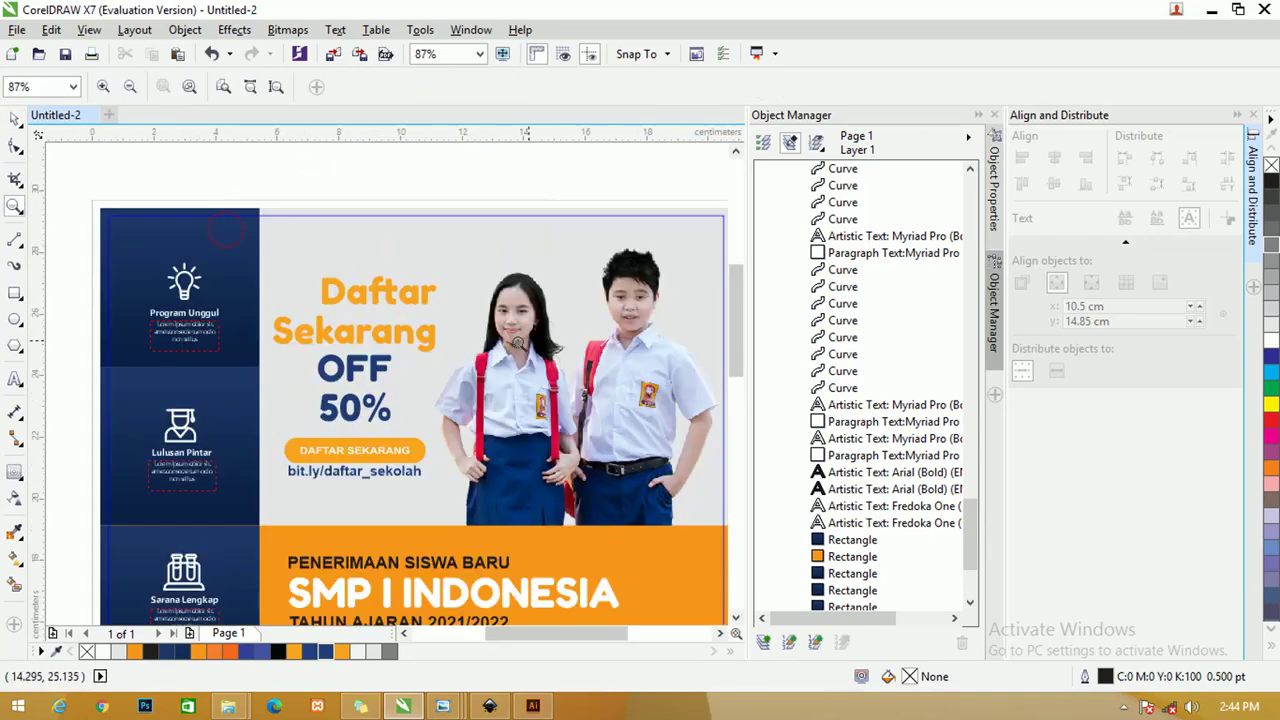
left_click(12, 121)
left_click_drag(82, 160, 262, 345)
left_click(244, 284, "shift")
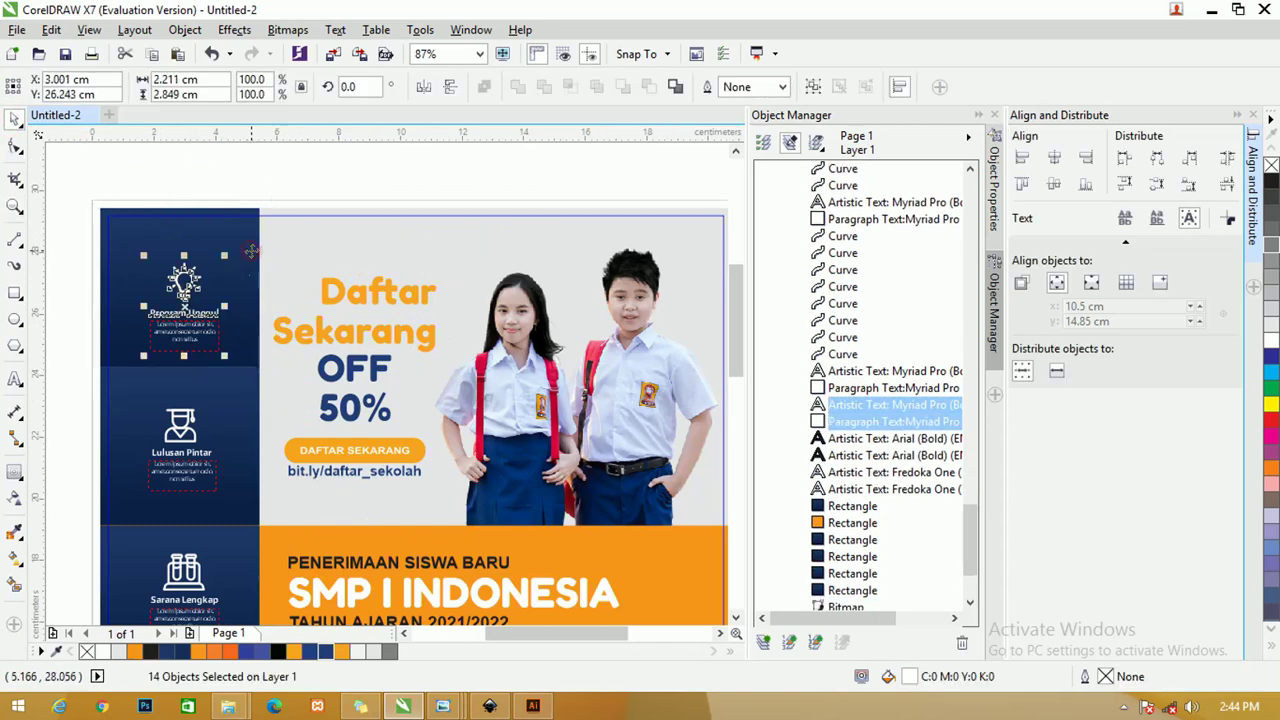
key("ctrl+g")
key("Delete")
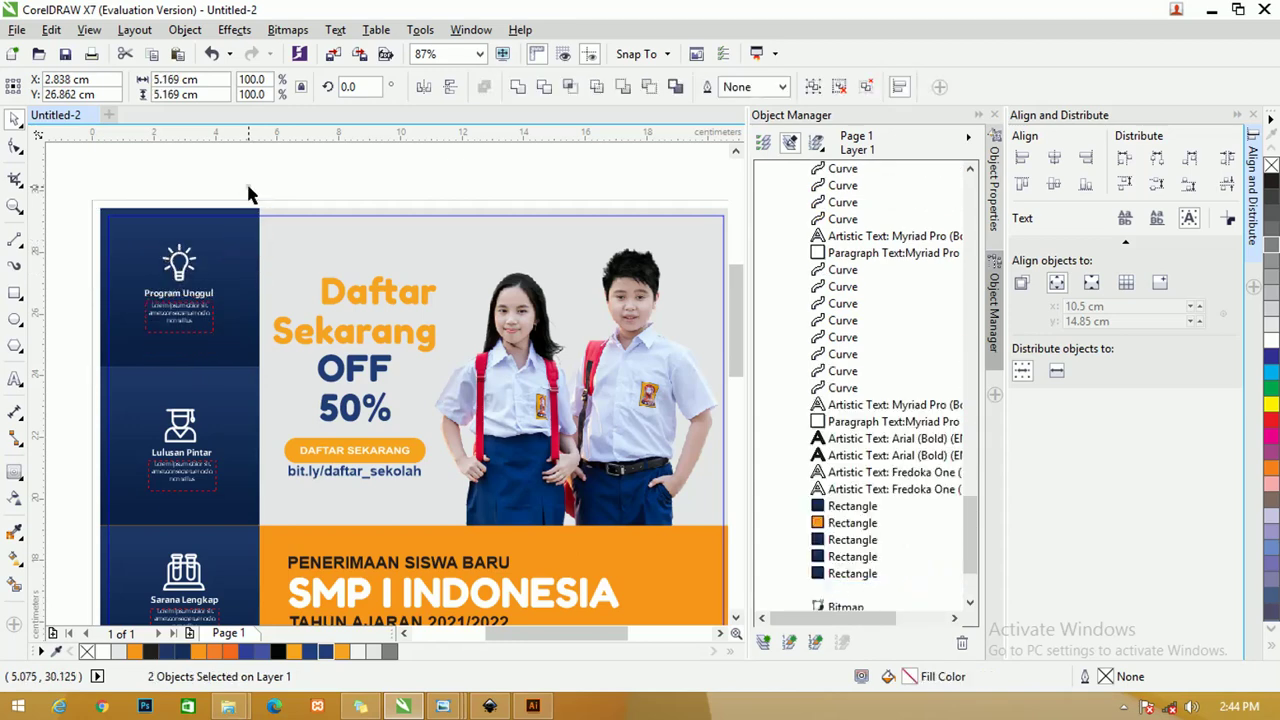
left_click(250, 192)
Step: Group the Lulusan Pintar icon and text in the page's left column and centre them on the middle dark blue square
left_click_drag(46, 378, 240, 532)
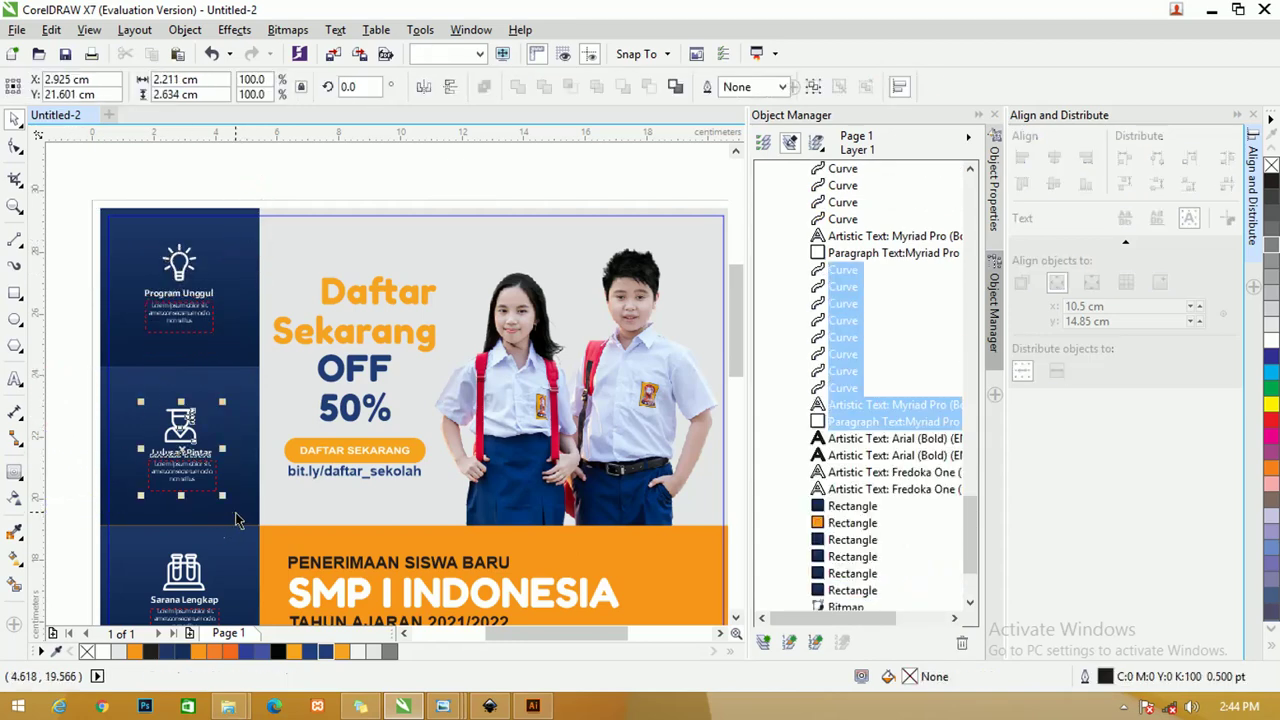
key("ctrl+g")
left_click(249, 418, "shift")
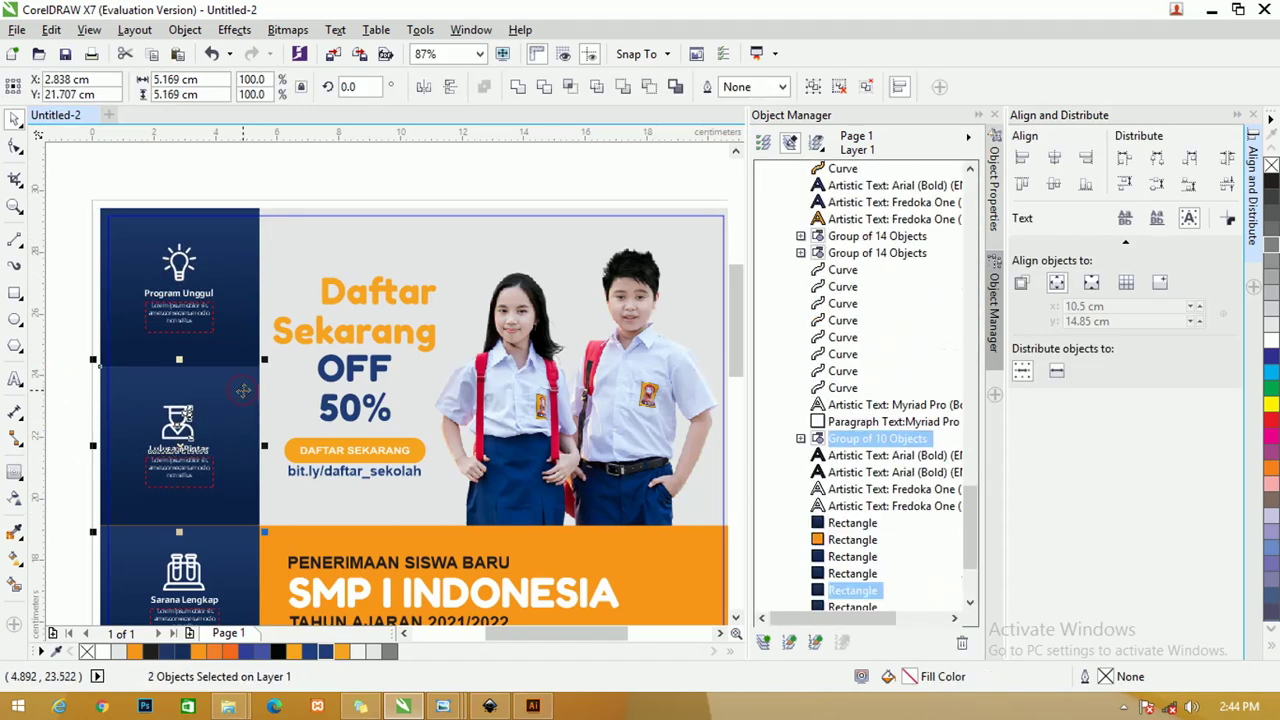
Step: Group the Sarana Lengkap icon and text and centre them on the dark blue square beside the orange band
left_click_drag(733, 331, 734, 374)
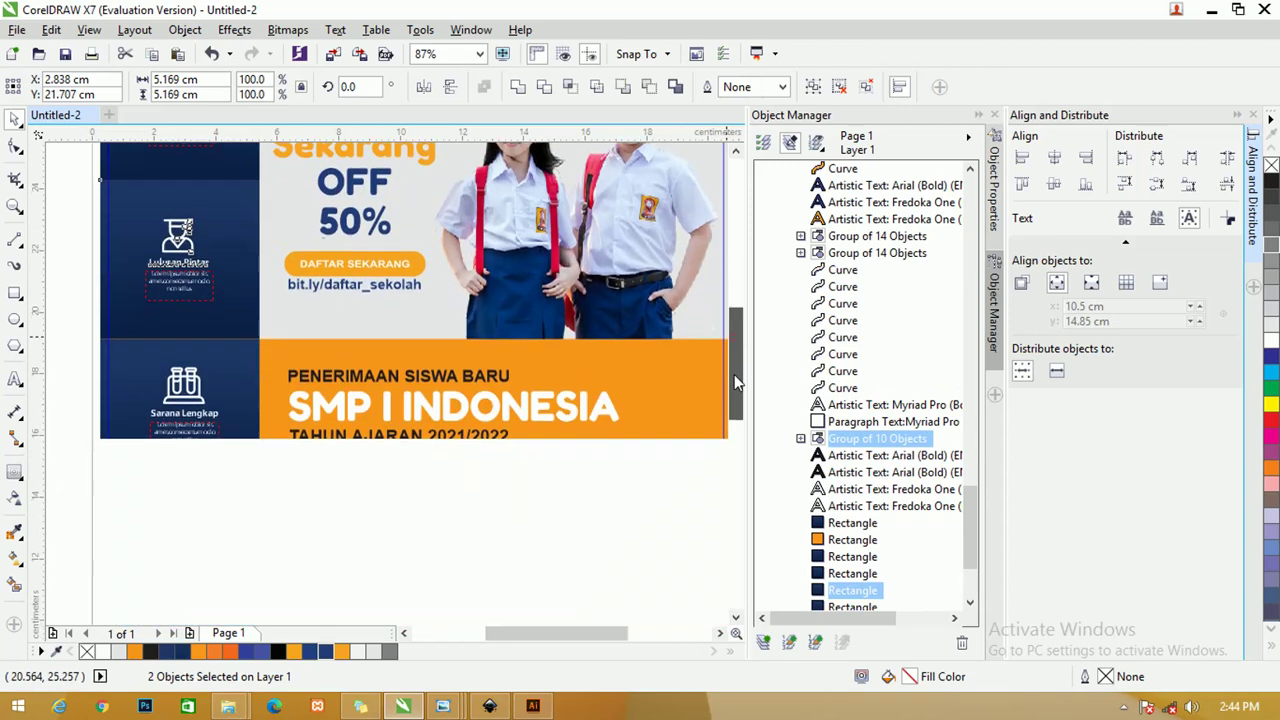
left_click_drag(47, 344, 263, 488)
key("ctrl+g")
left_click(247, 364, "shift")
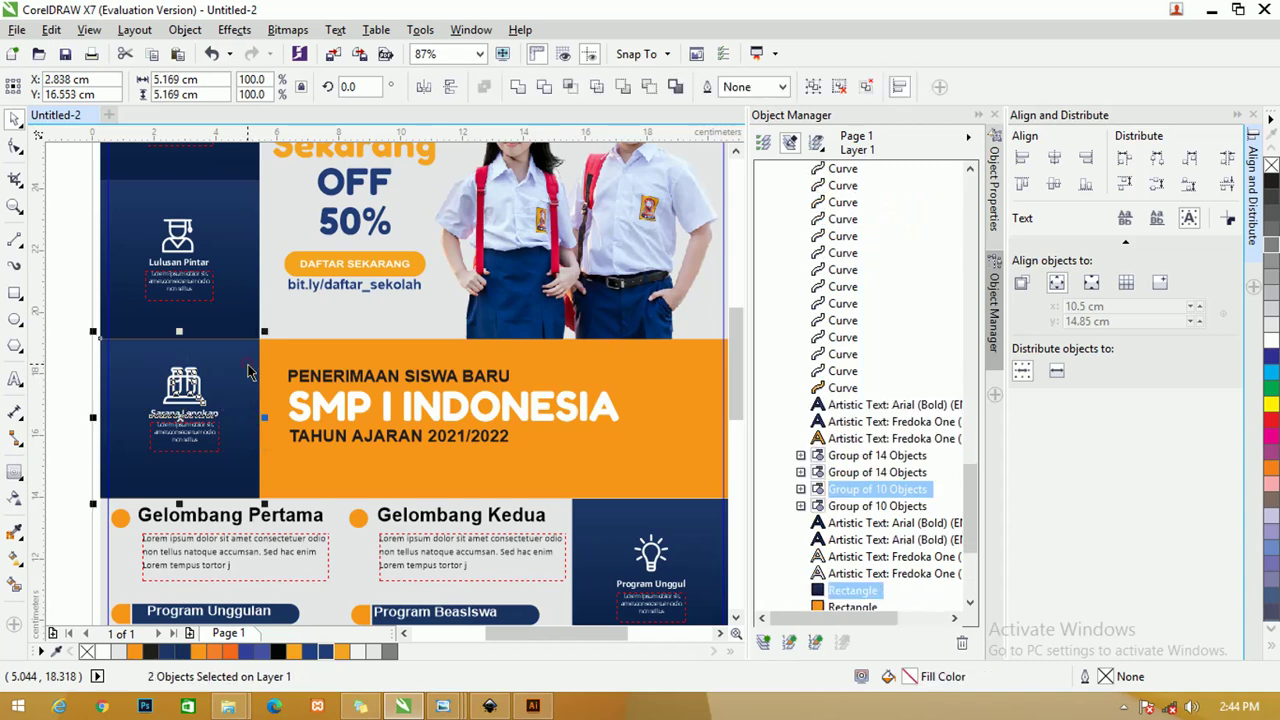
key("c")
key("e")
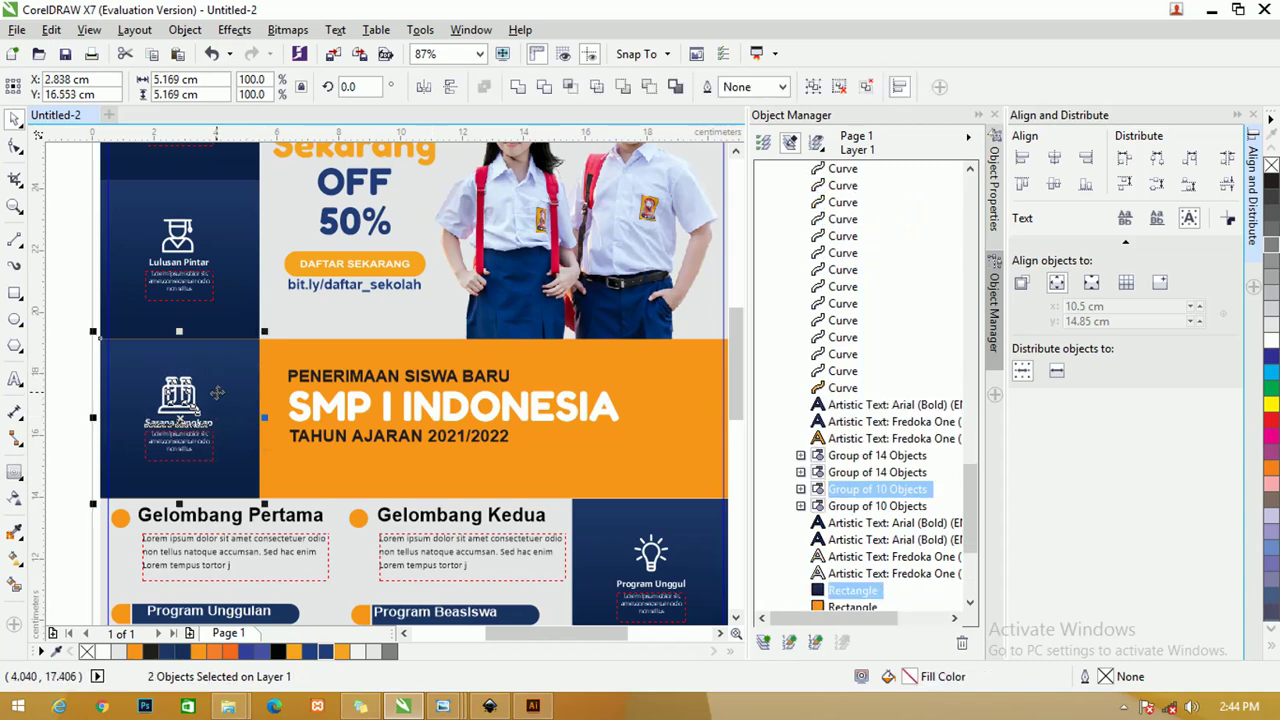
Step: Enlarge the admission title text on the orange band proportionally to about 13.5 cm wide, extending it towards the page's right margin guide
scroll(216, 393, "down", 3)
left_click(526, 277)
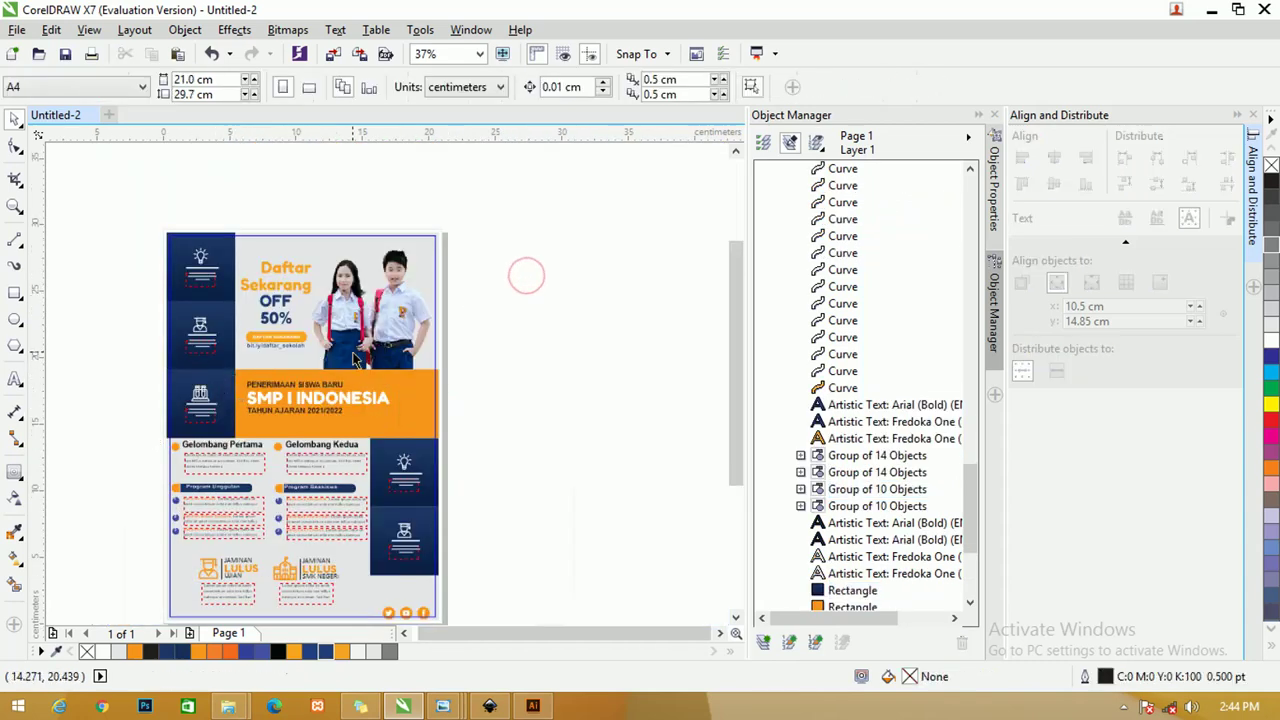
scroll(328, 424, "up", 2)
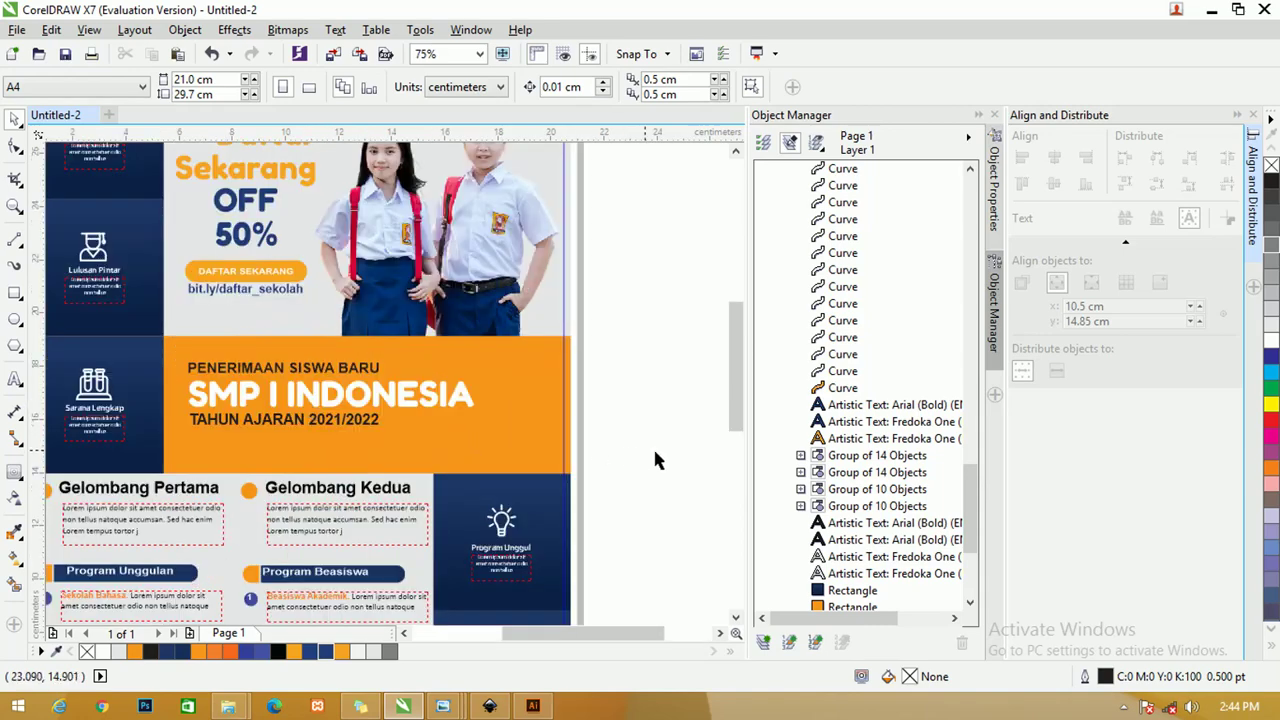
left_click_drag(655, 460, 170, 340)
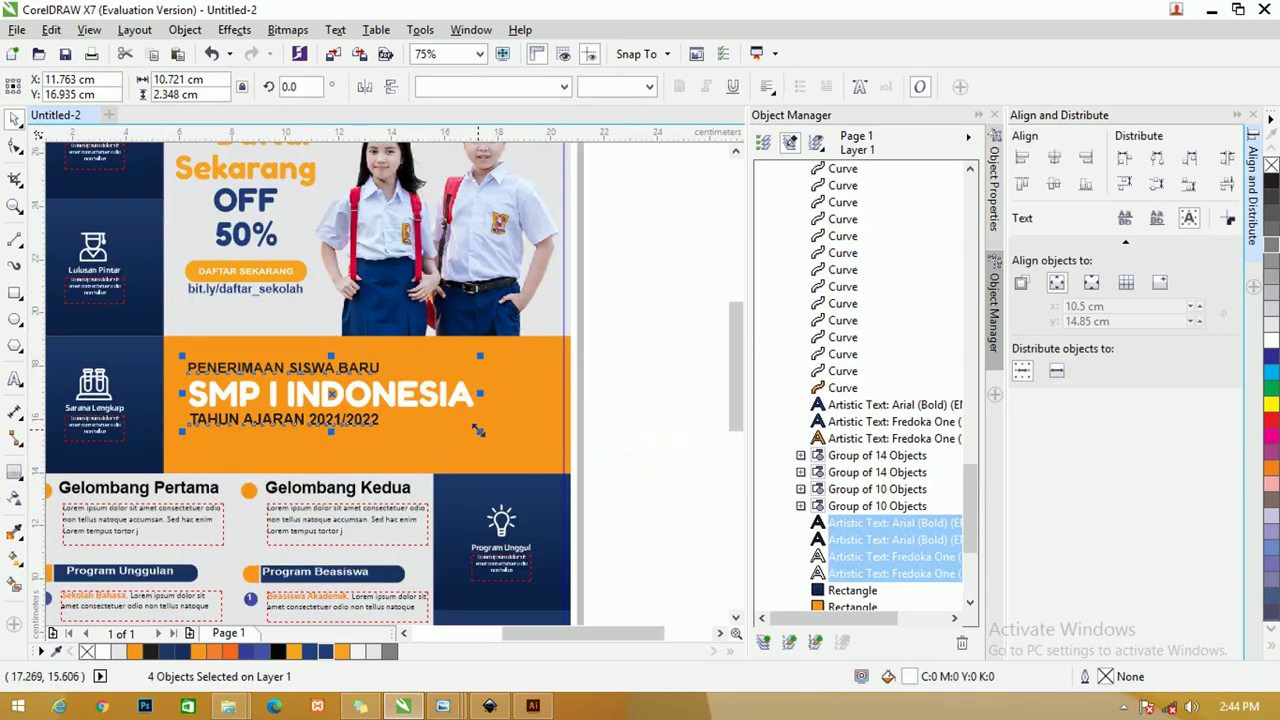
left_click_drag(478, 430, 555, 447)
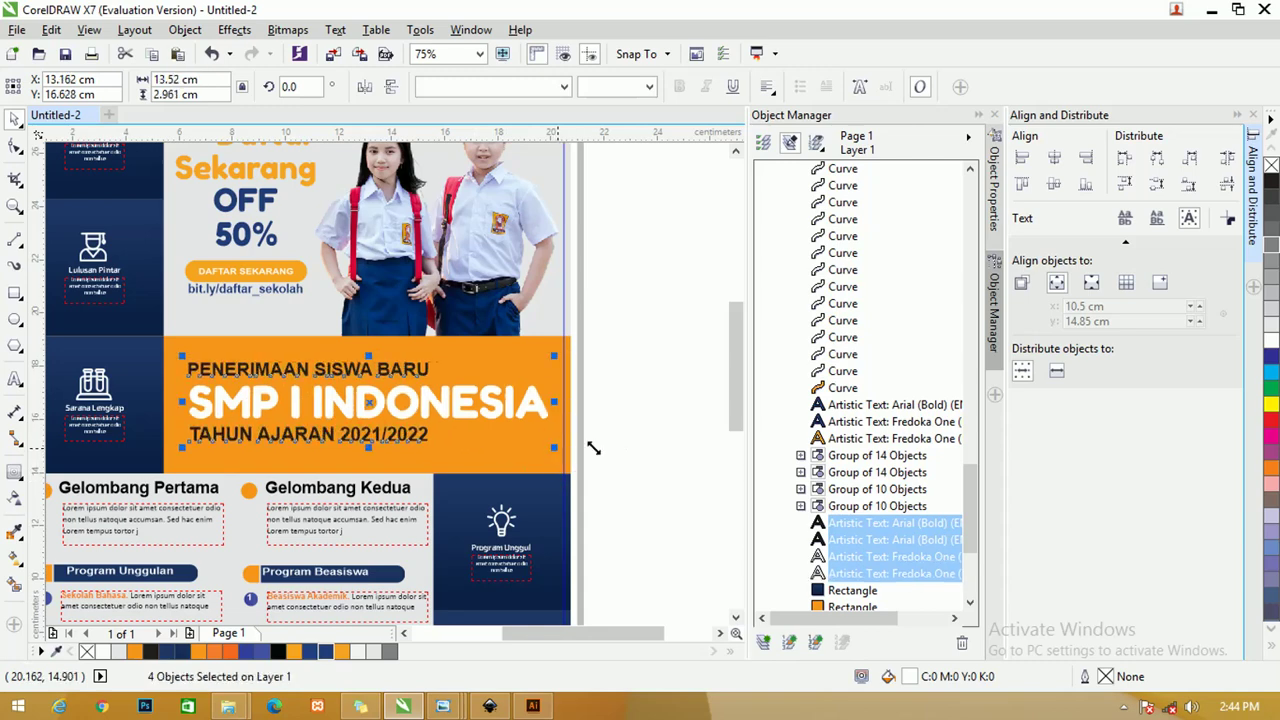
Step: Review the brochure layout from the Daftar Sekarang headline down to the lower sections and as a whole page
left_click_drag(737, 388, 730, 338)
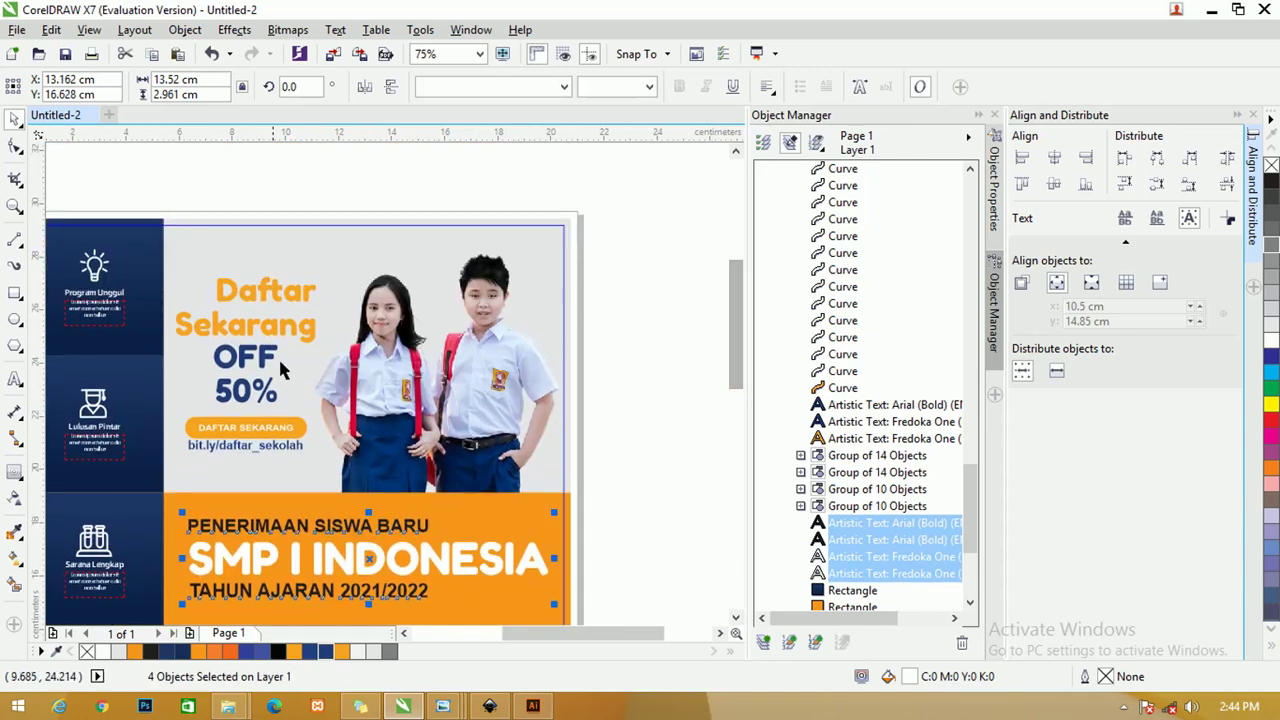
left_click(263, 290)
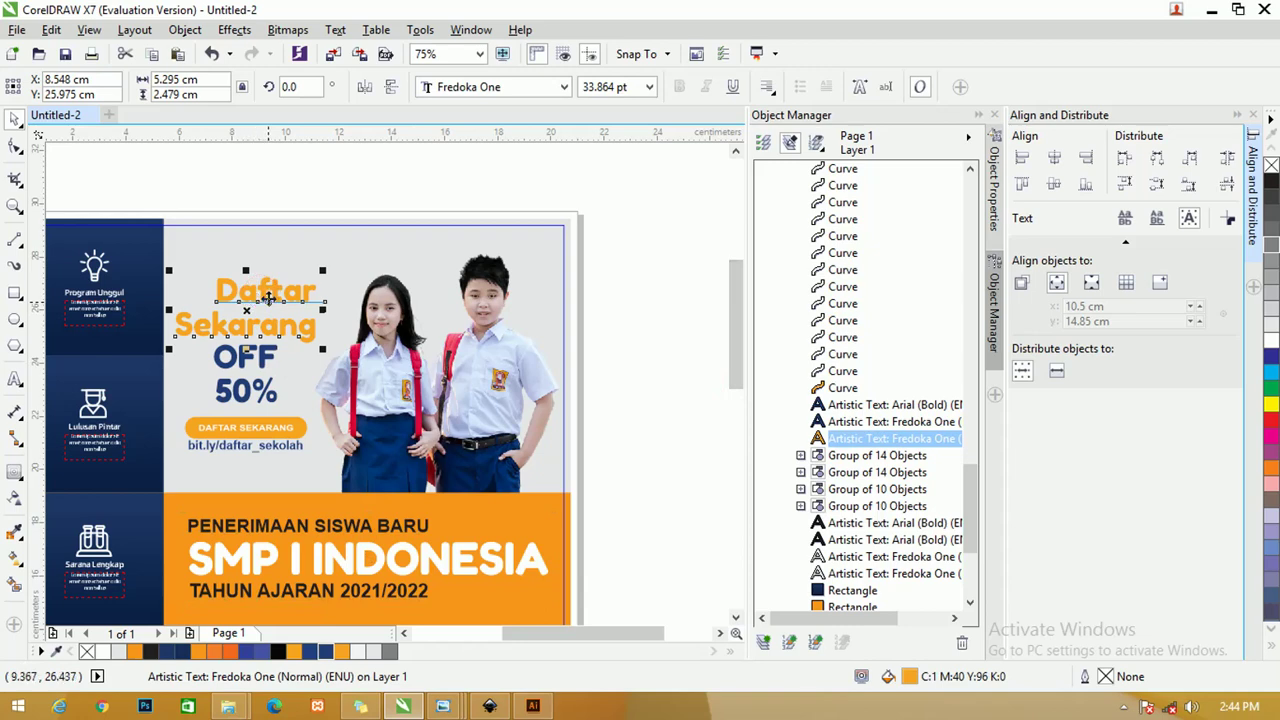
left_click_drag(737, 334, 741, 412)
left_click_drag(628, 634, 599, 636)
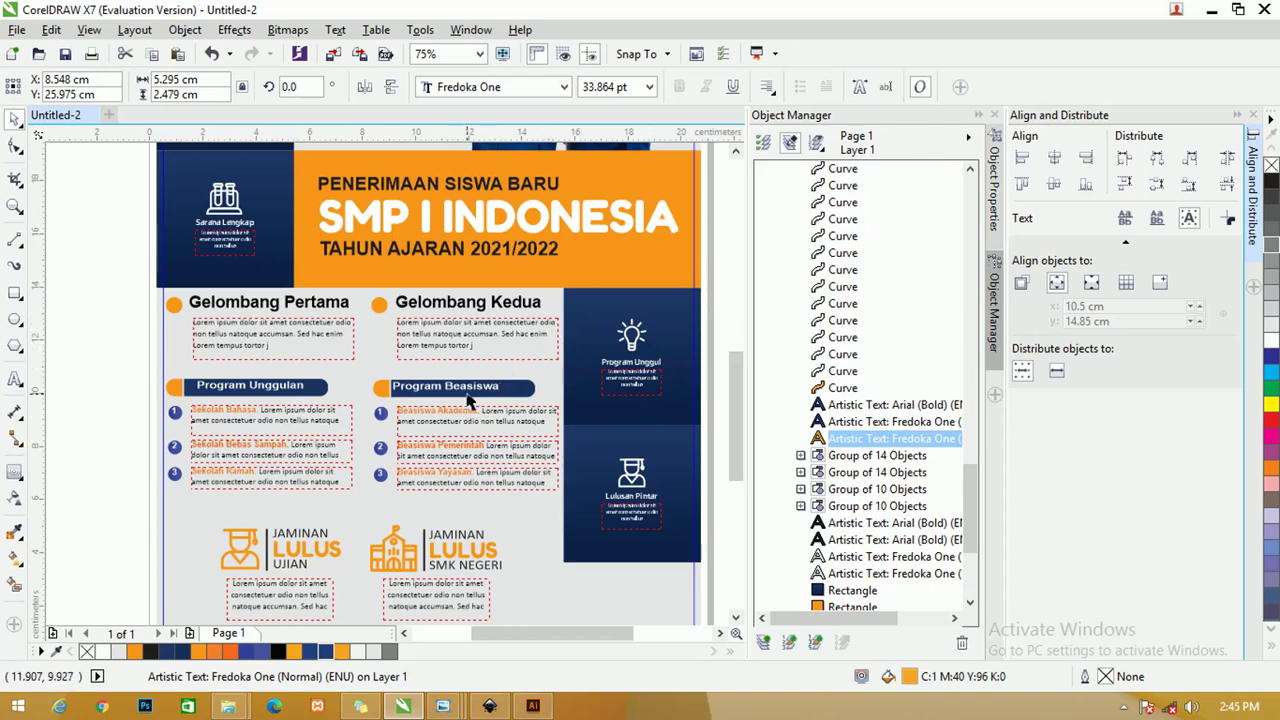
scroll(729, 373, "down", 1)
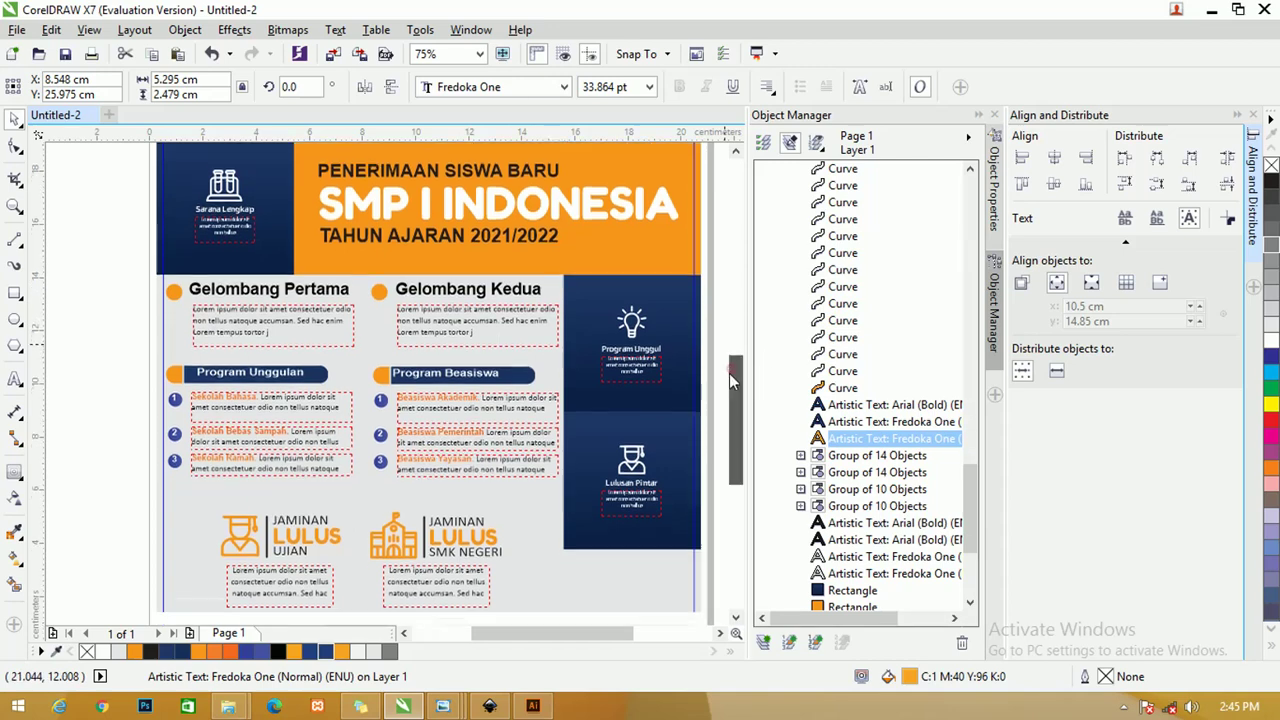
key("shift+F4")
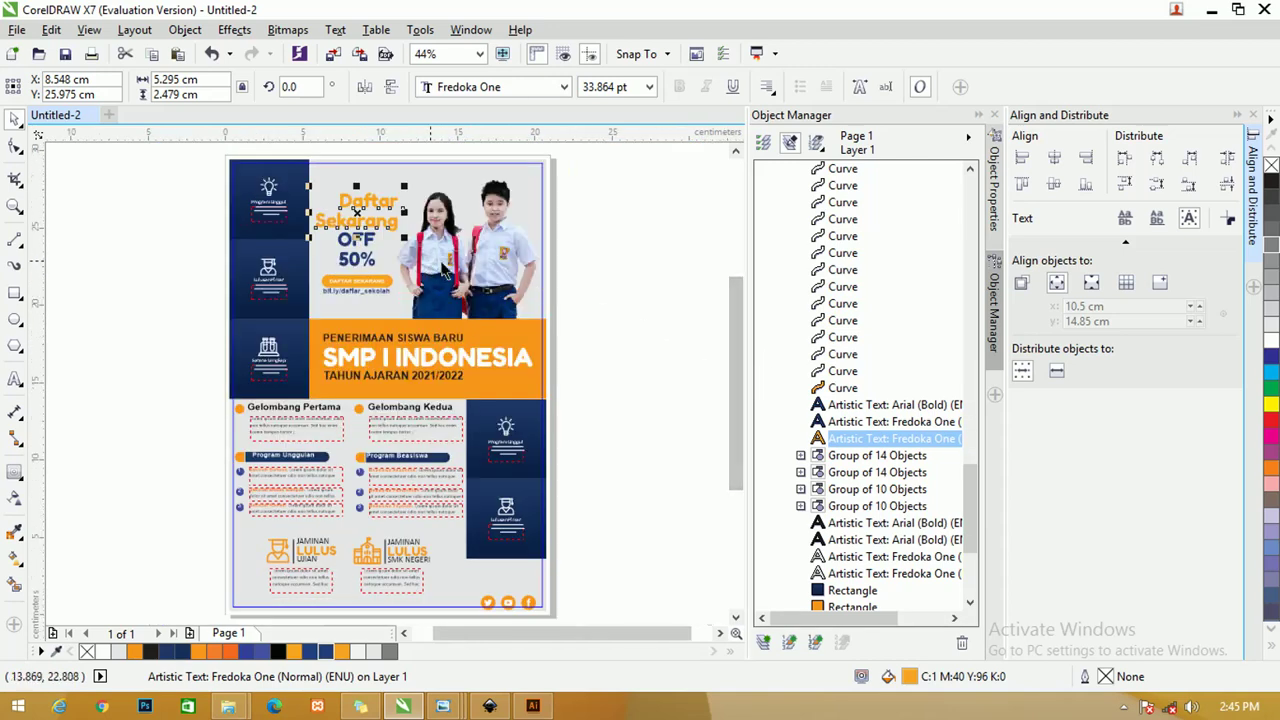
left_click(631, 250)
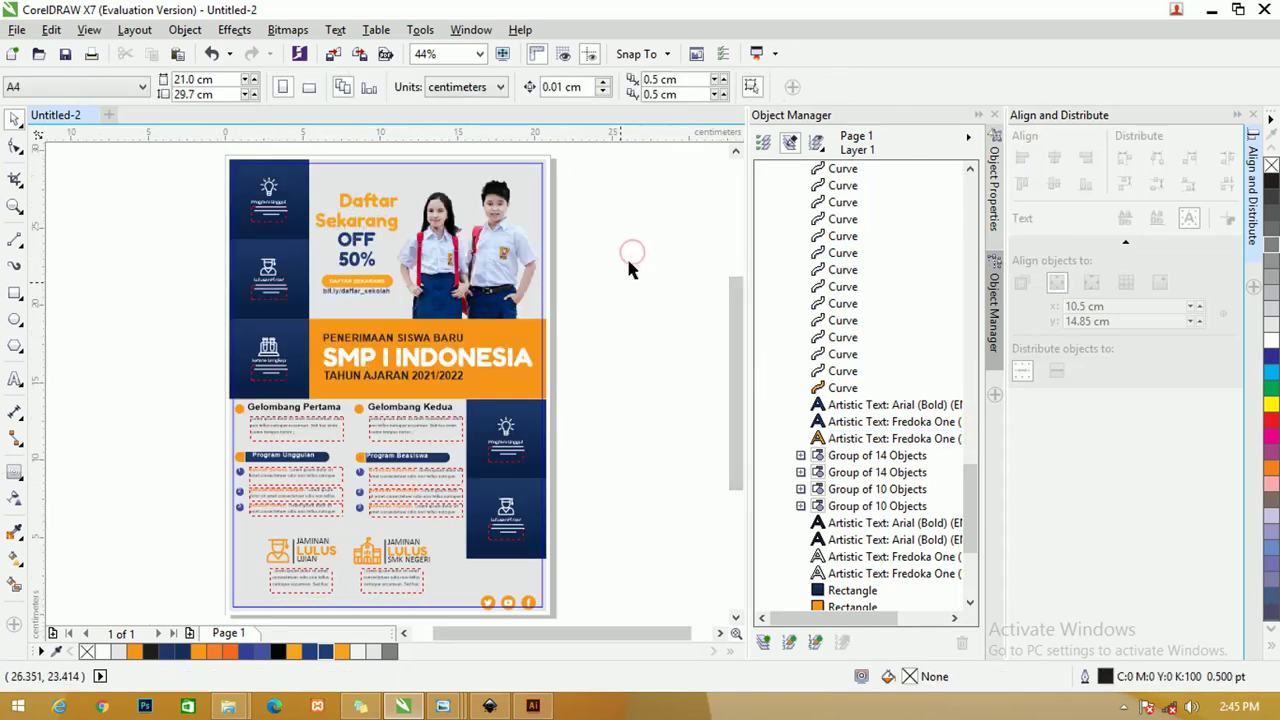
Step: Move the three social media icons together into the page's bottom-right margin corner, centred at about X 18.7 cm, Y 1 cm
left_click(603, 558)
scroll(540, 600, "down", 2)
left_click_drag(457, 605, 545, 540)
scroll(540, 545, "up", 3)
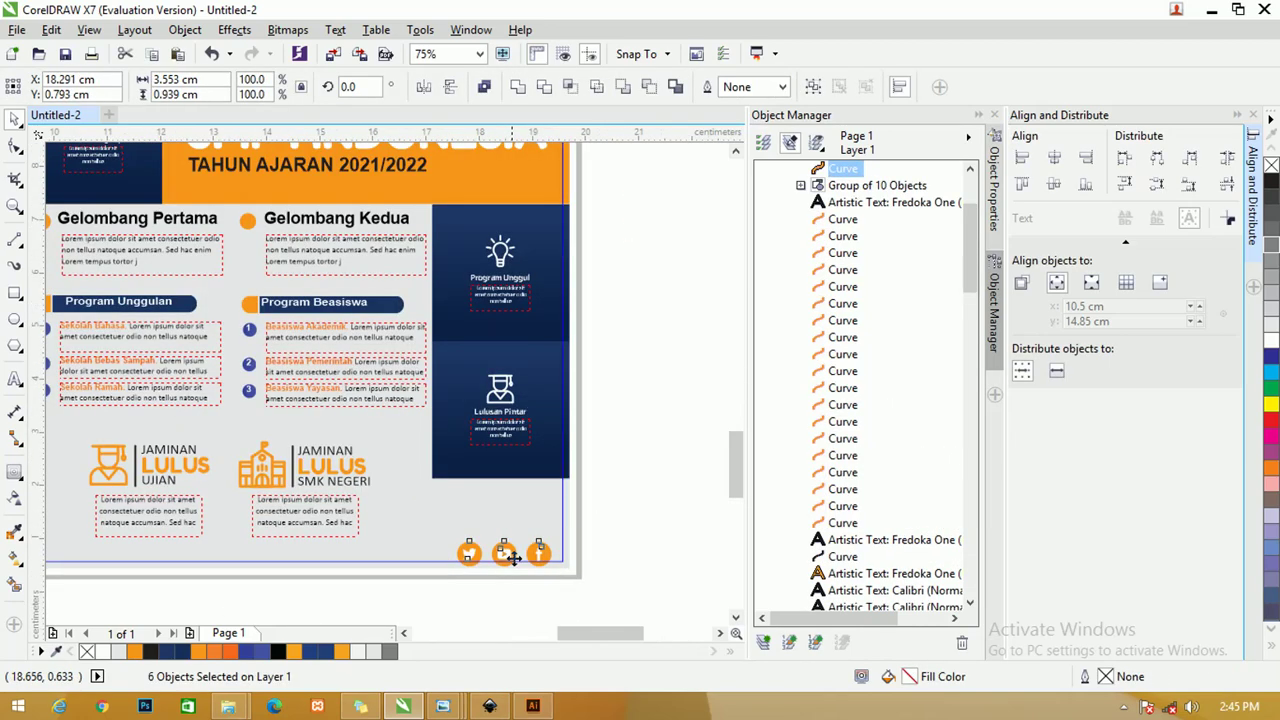
left_click(680, 478)
left_click(566, 540)
left_click_drag(684, 477, 442, 541)
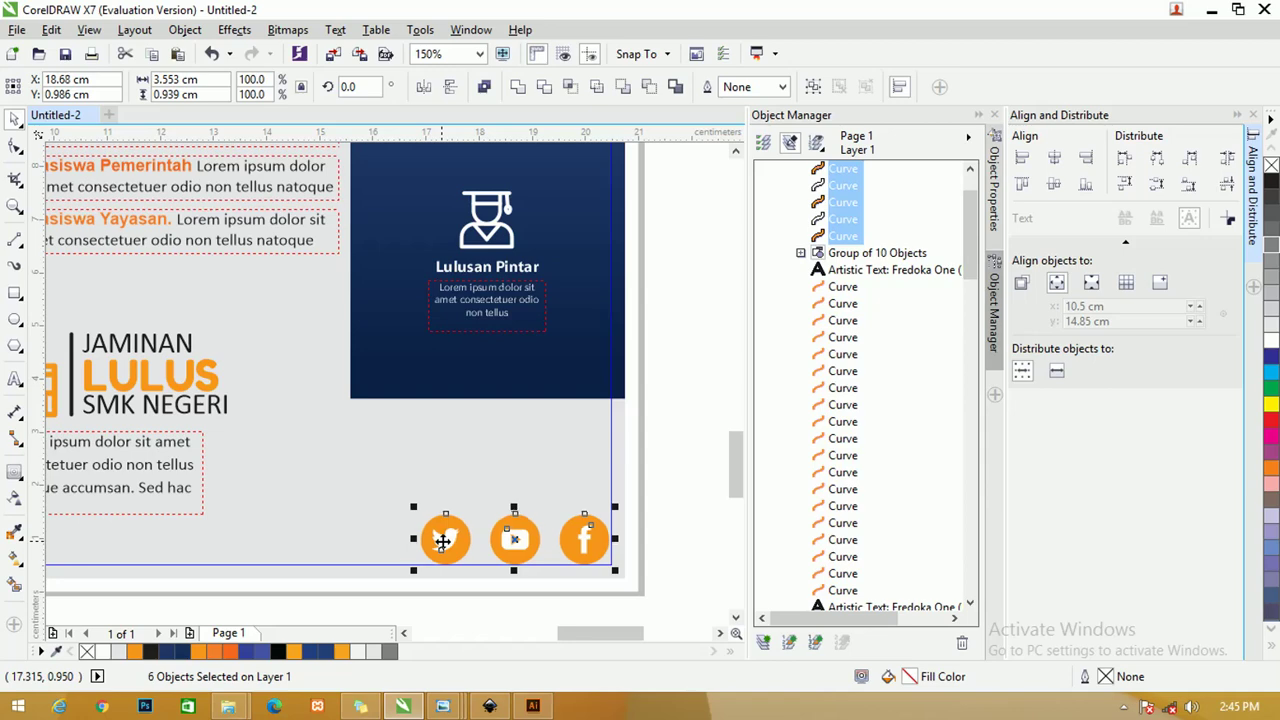
scroll(450, 525, "down", 2)
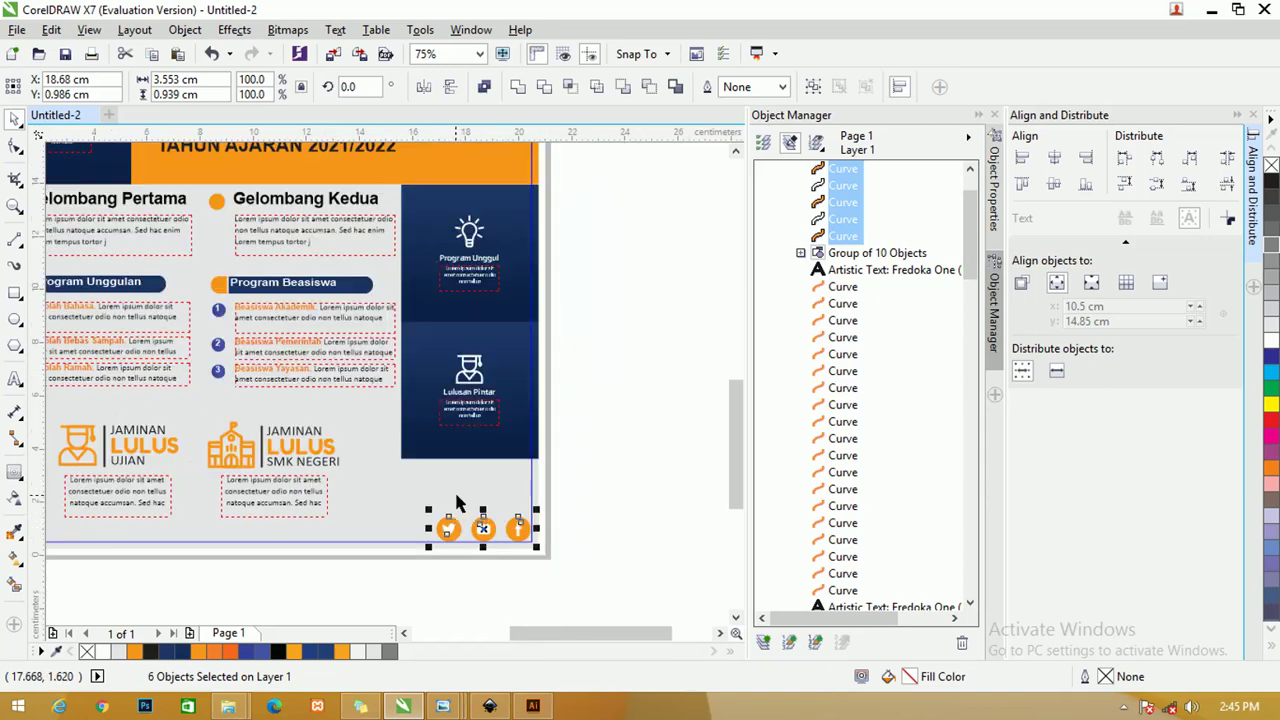
key("shift+F4")
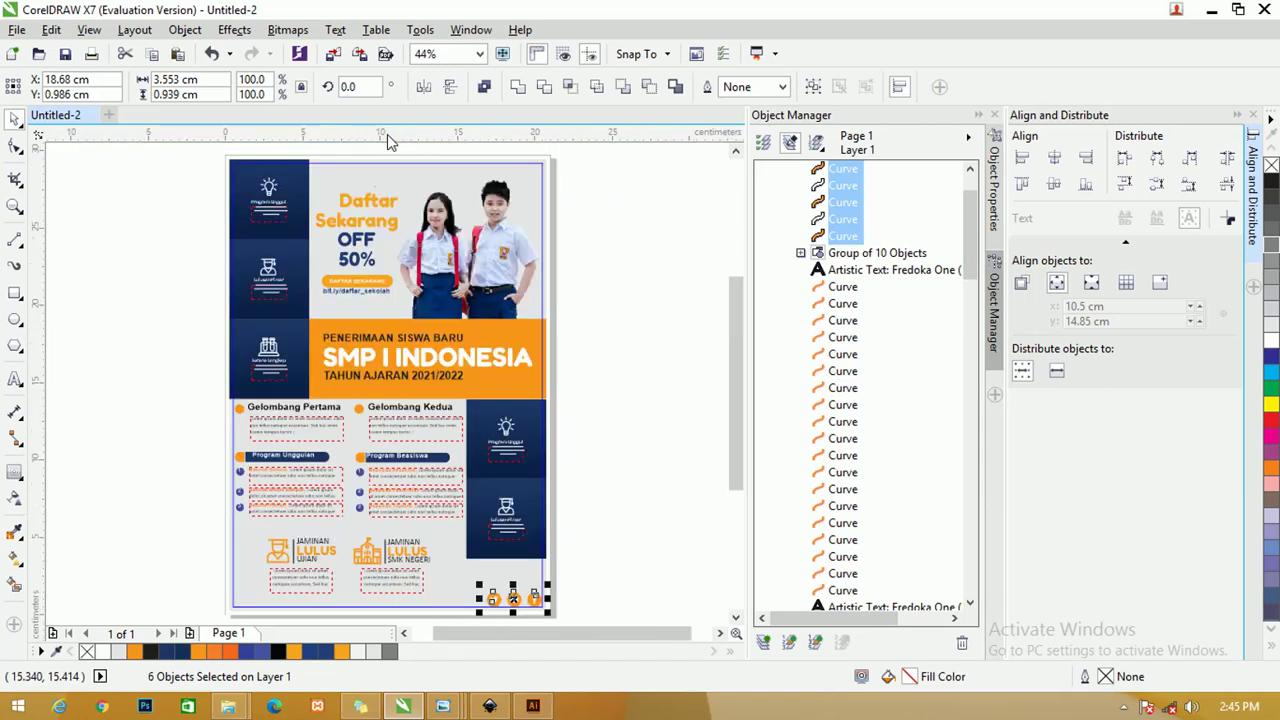
left_click(660, 241)
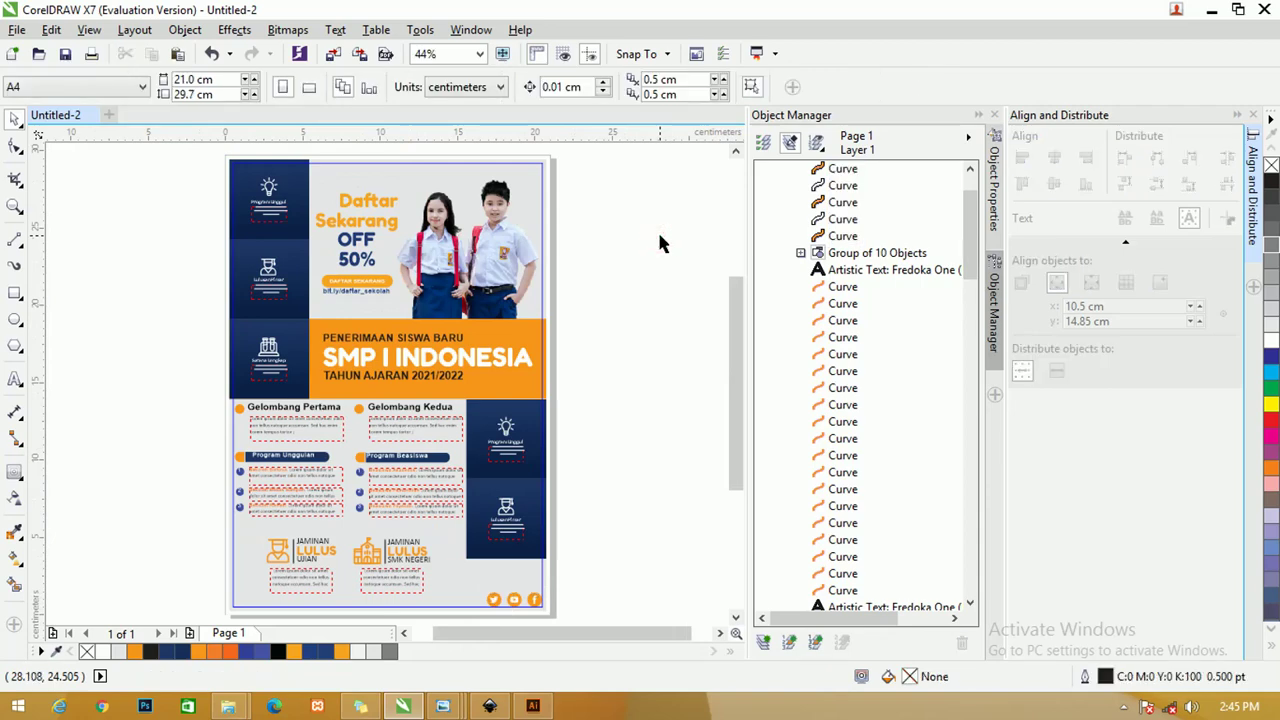